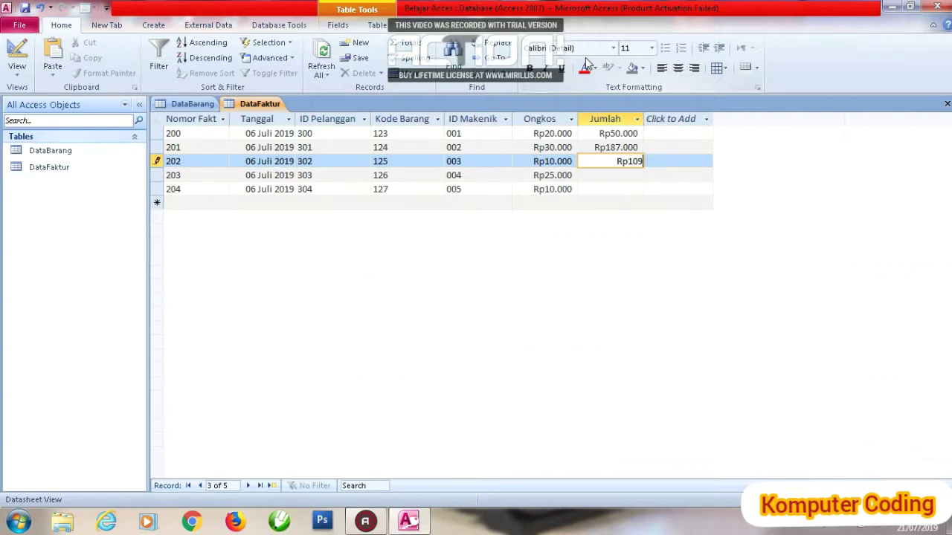
Fill in the Jumlah amounts of the last three DataFaktur records with Rp109.000, Rp145.000 and Rp60.000.
type("000")
key("Return")
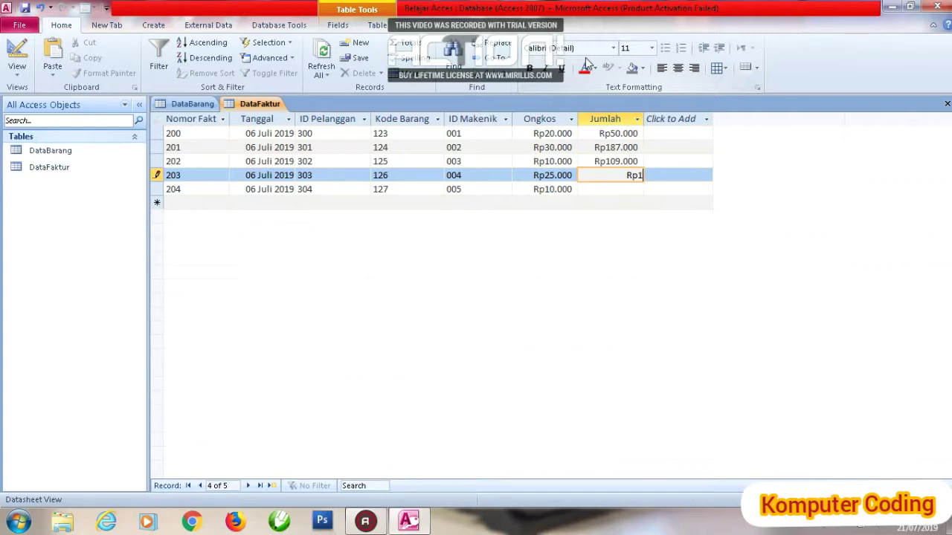
type("Rp145.000")
key("Down")
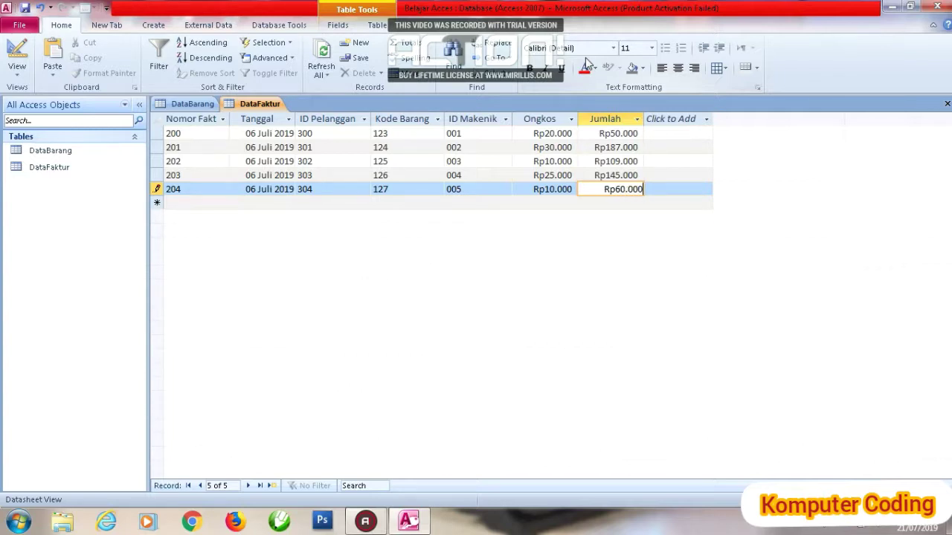
Save the DataFaktur table and close both the DataFaktur and DataBarang tables.
right_click(273, 106)
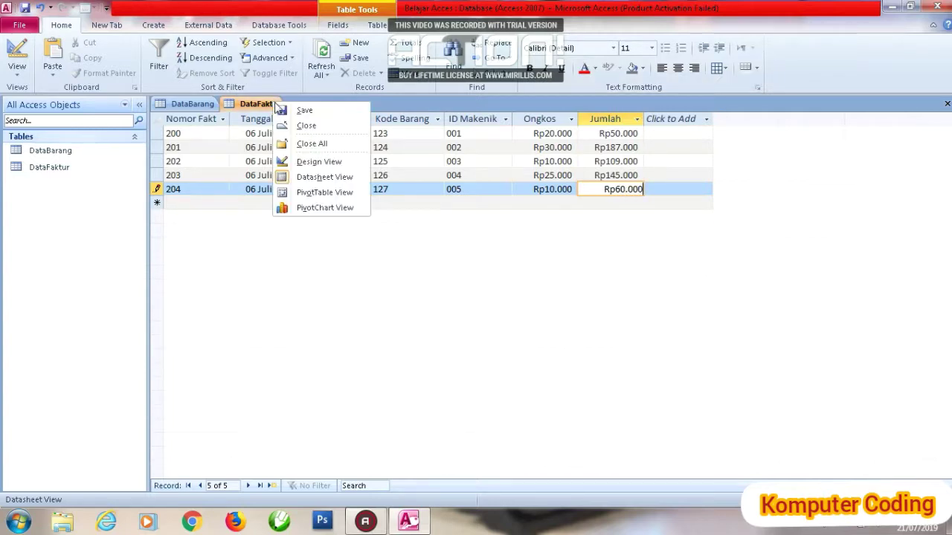
left_click(290, 113)
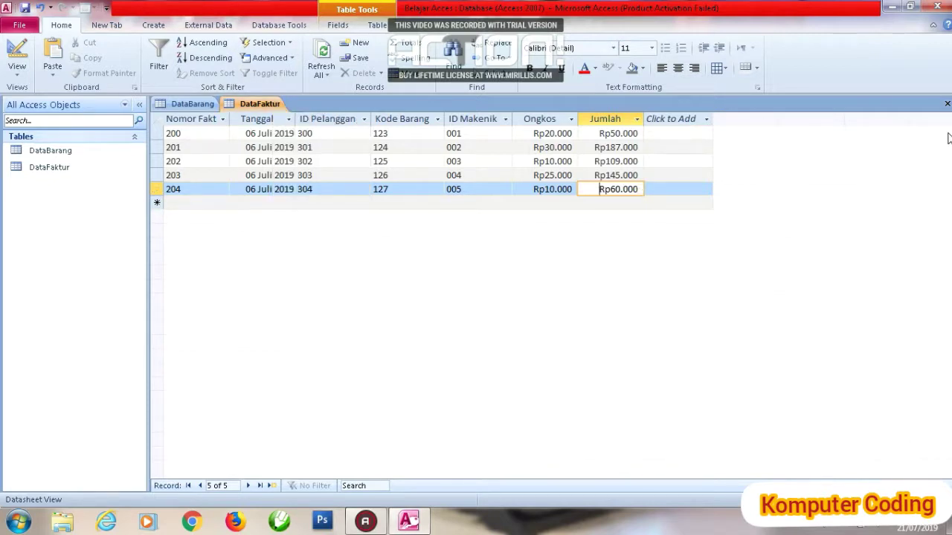
left_click(947, 103)
left_click(947, 103)
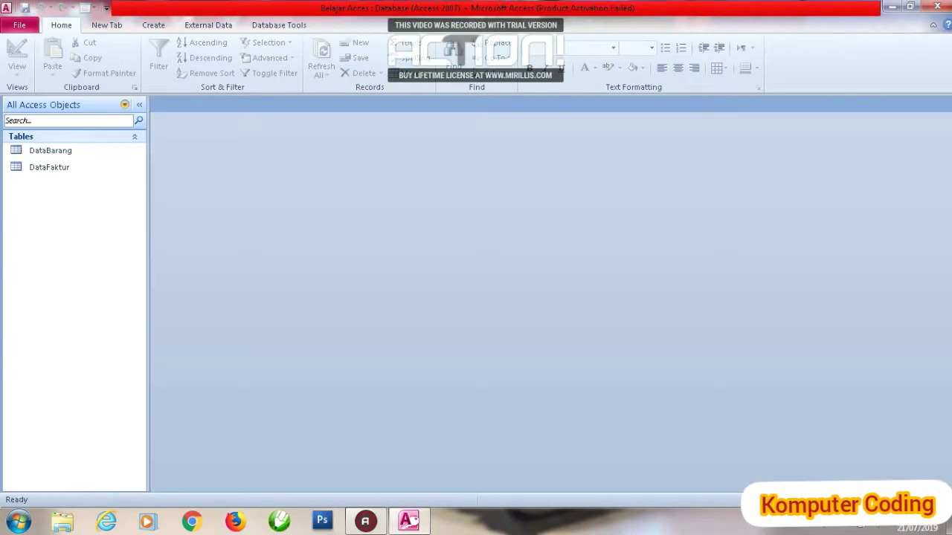
Open the database's Relationships layout and add the DataBarang and DataFaktur tables to it.
left_click(281, 26)
left_click(162, 53)
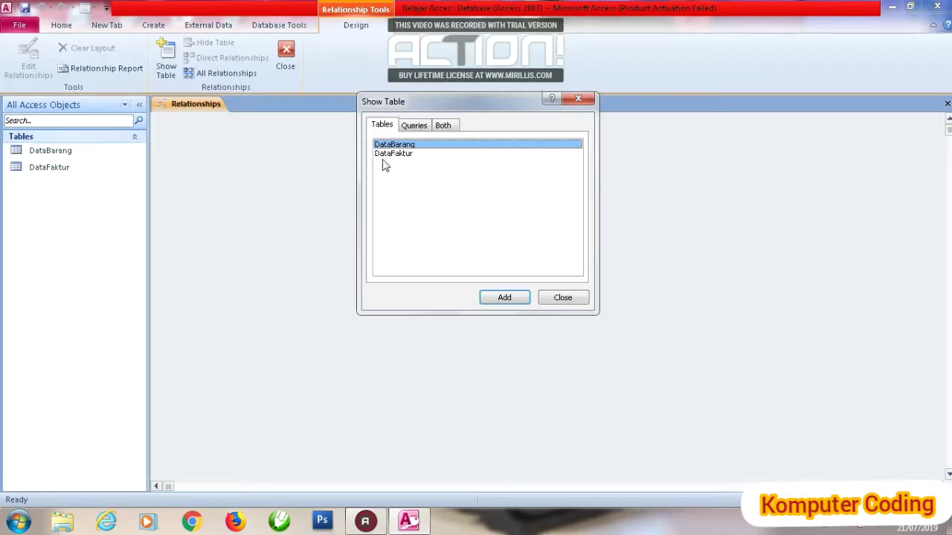
double_click(429, 147)
double_click(423, 156)
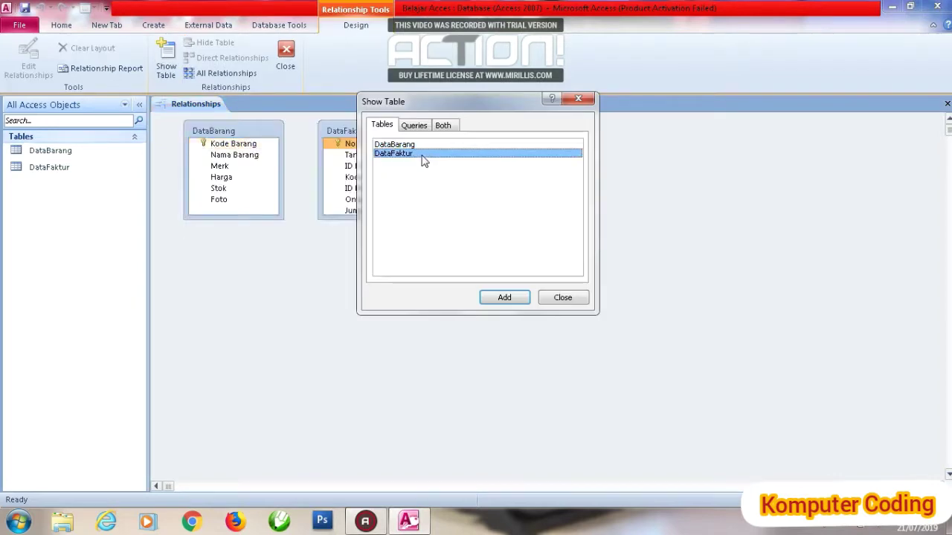
left_click(563, 297)
Relate Kode Barang in DataBarang to Kode Barang in DataFaktur with referential integrity, cascade update and cascade delete, and close the saved layout.
left_click(244, 145)
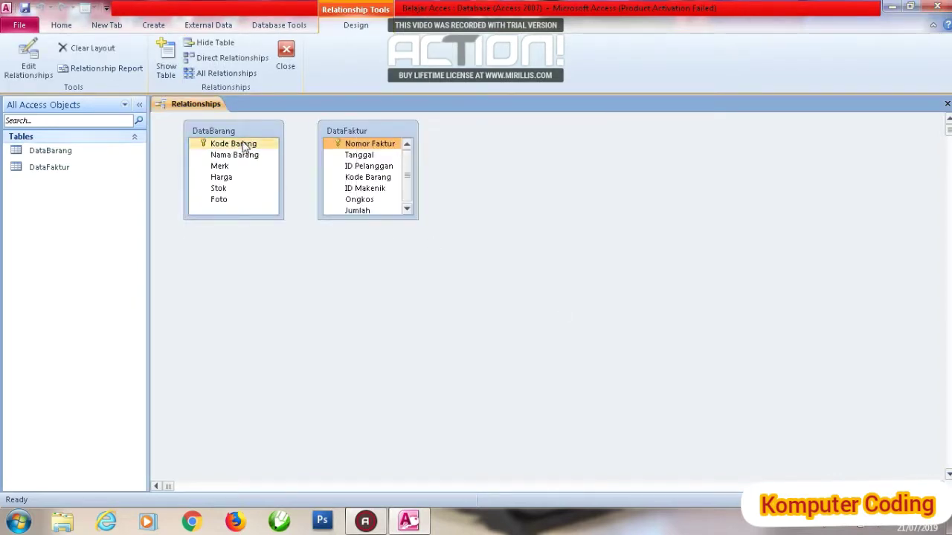
left_click_drag(245, 149, 357, 178)
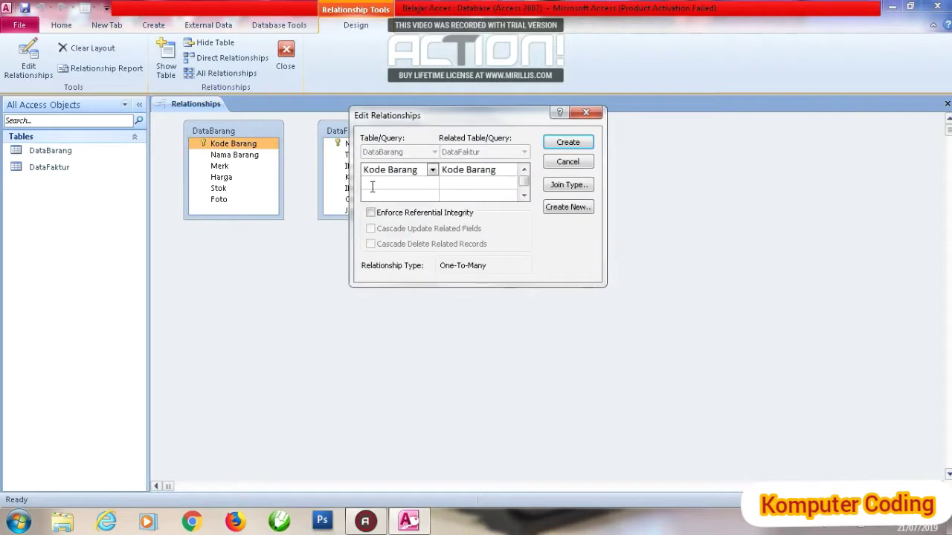
left_click(385, 215)
left_click(385, 246)
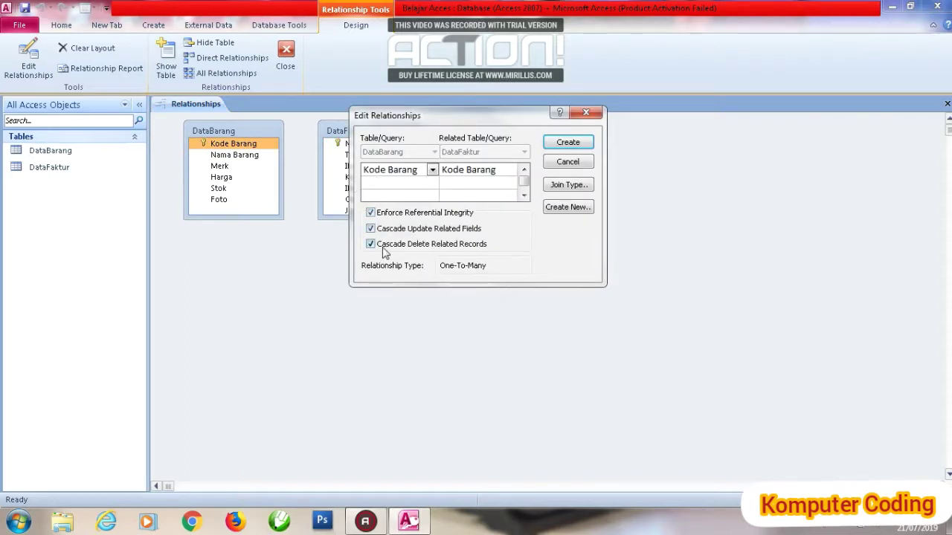
left_click(562, 147)
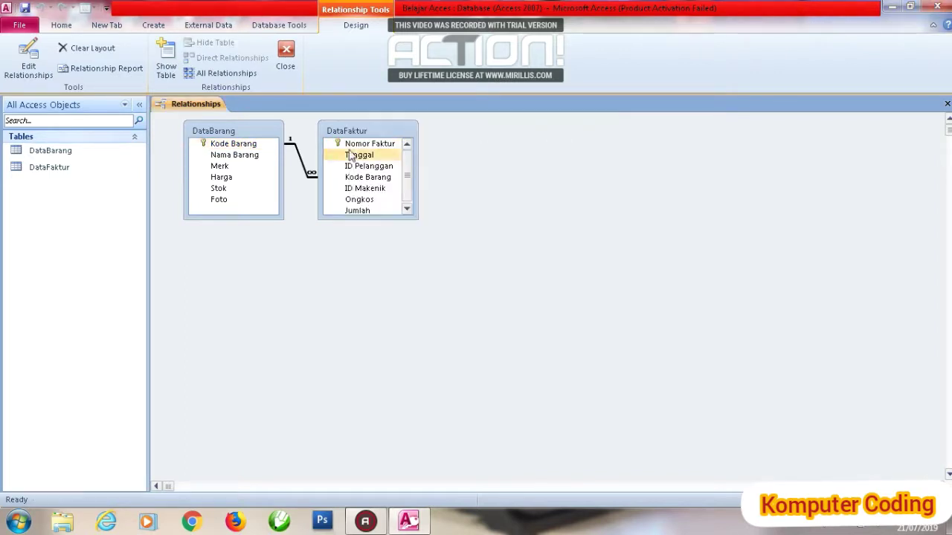
left_click(287, 54)
left_click(425, 297)
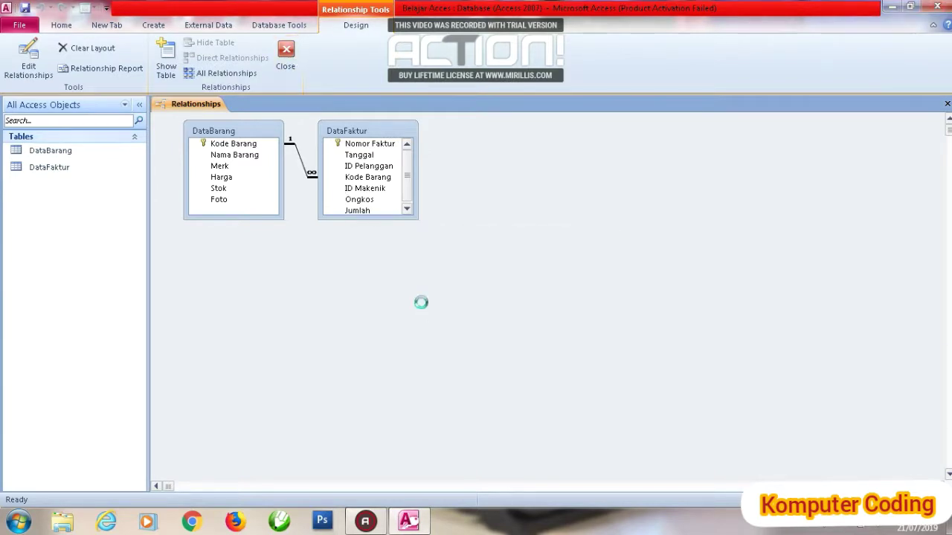
Create two blank forms in Design View.
left_click(152, 25)
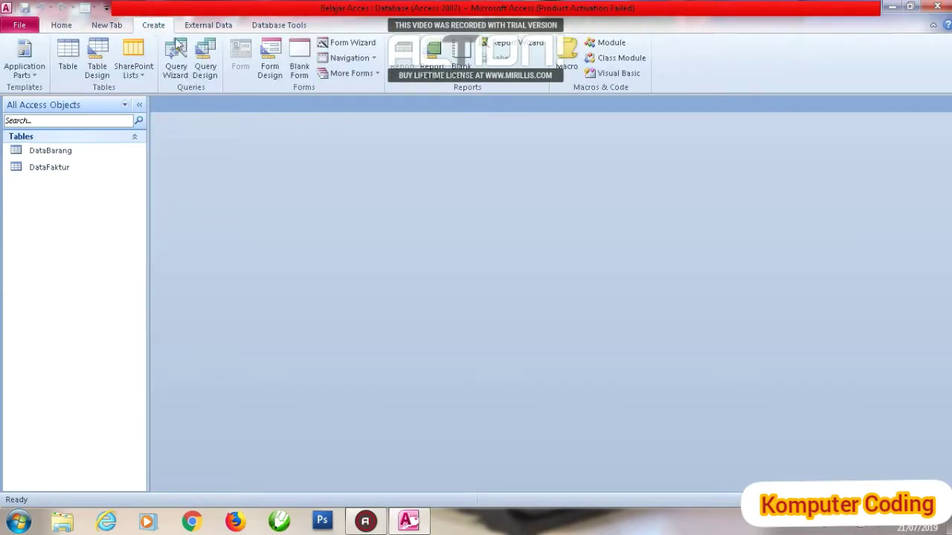
left_click(281, 70)
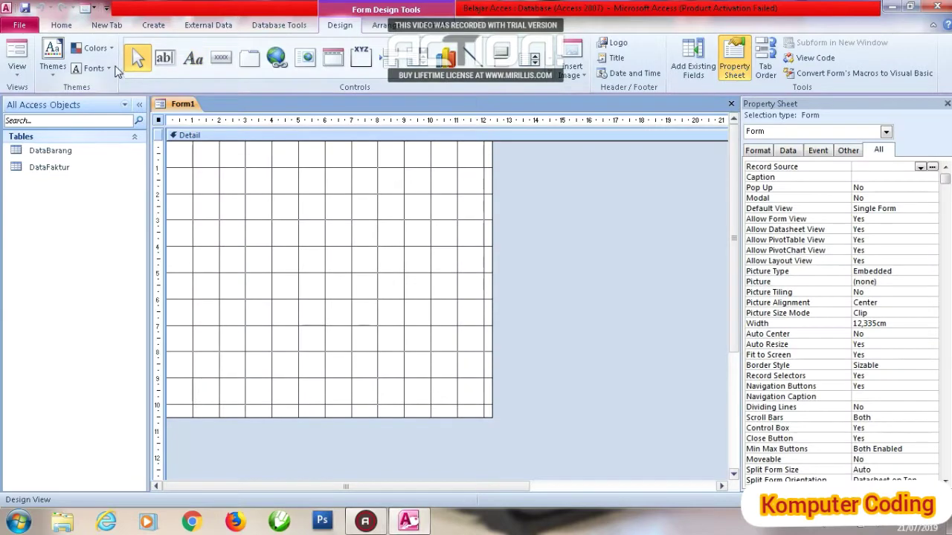
left_click(153, 25)
left_click(273, 59)
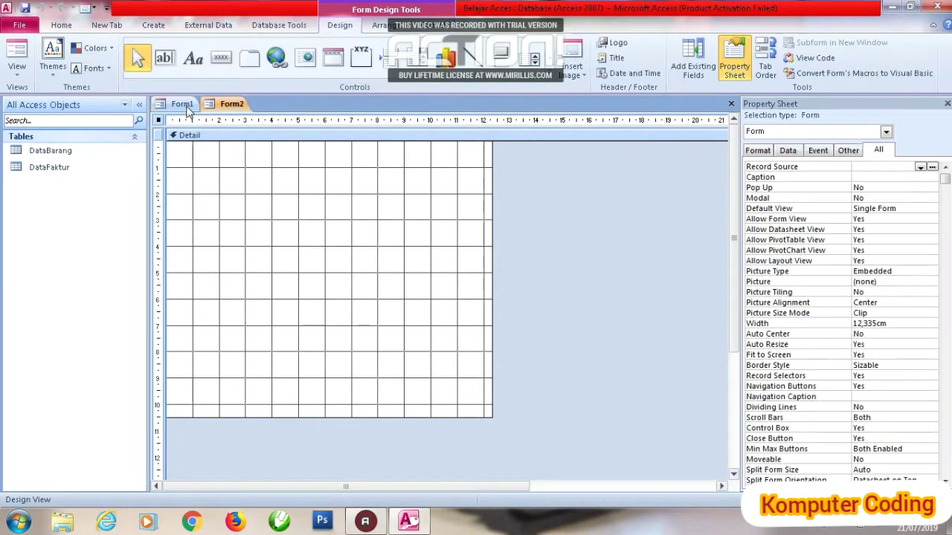
Save Form1 under the name DataBarang and Form2 under the name DataFaktur.
right_click(186, 108)
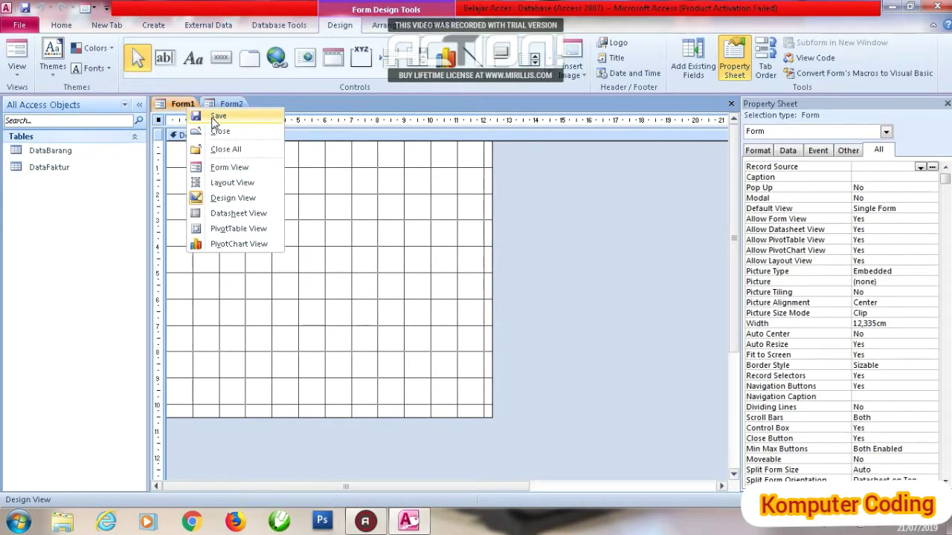
left_click(217, 117)
type("DataBarang")
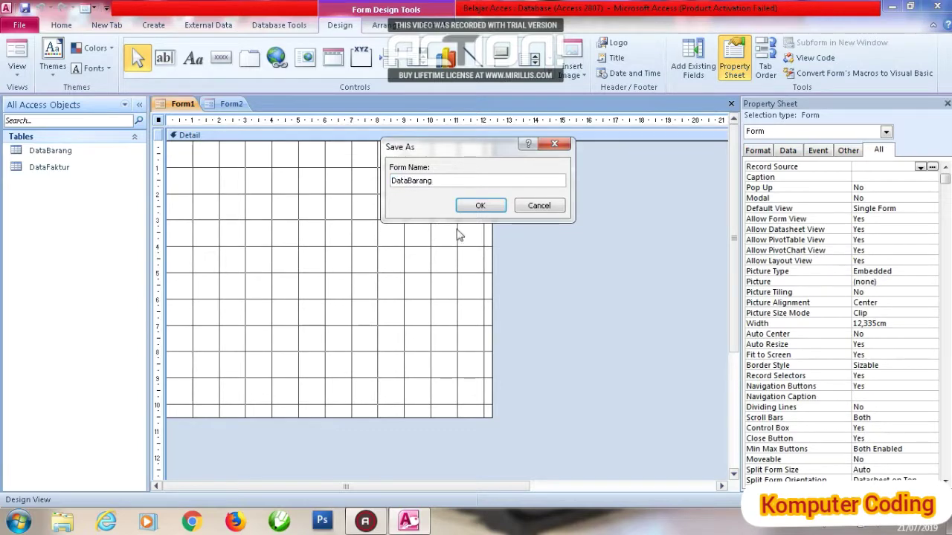
left_click(482, 206)
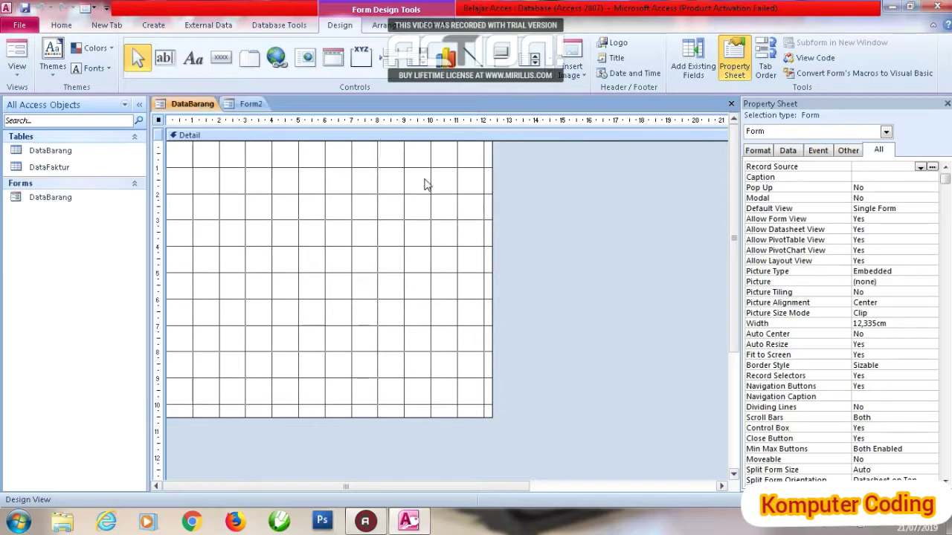
right_click(251, 106)
left_click(269, 112)
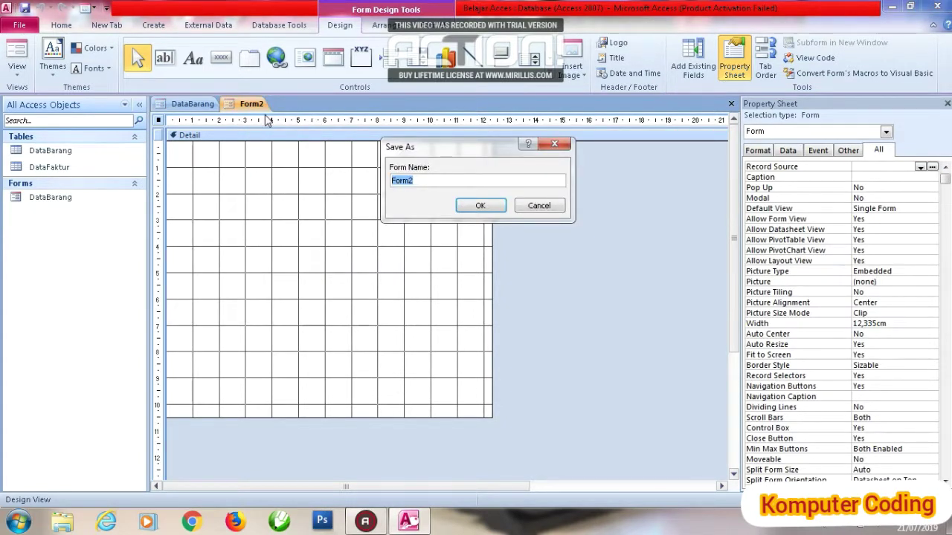
type("DataFaktur")
left_click(481, 206)
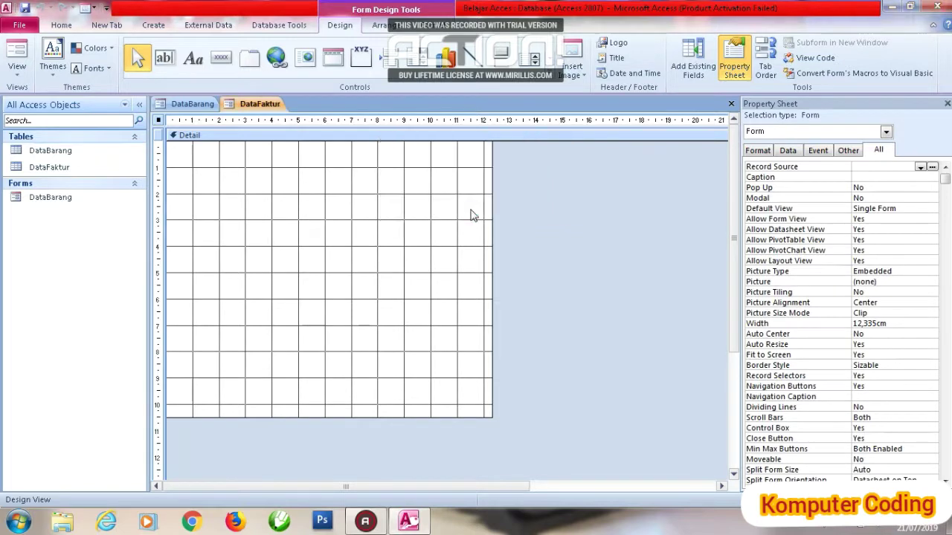
Add the DataBarang table's fields Kode Barang, Nama Barang, Merk, Harga, Stok and Foto to the DataBarang form.
left_click(195, 105)
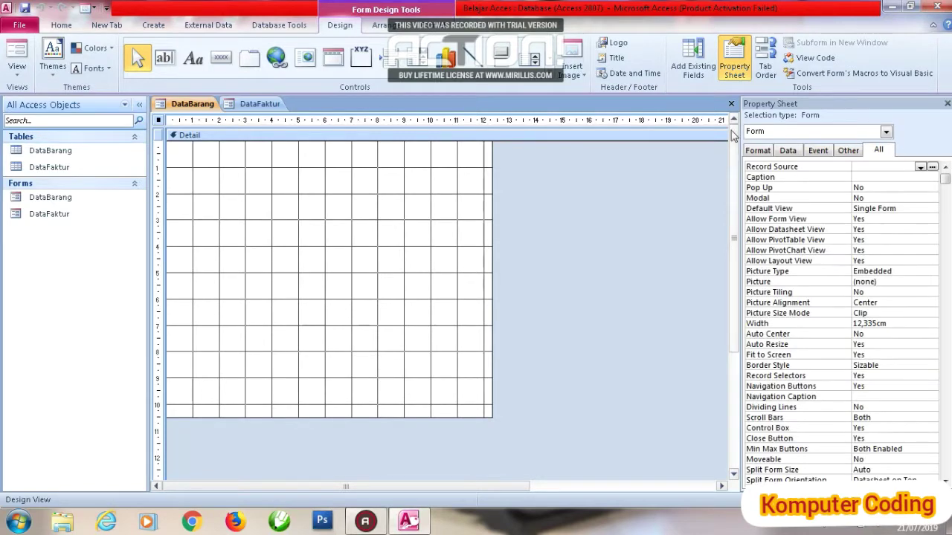
left_click(693, 60)
left_click(788, 143)
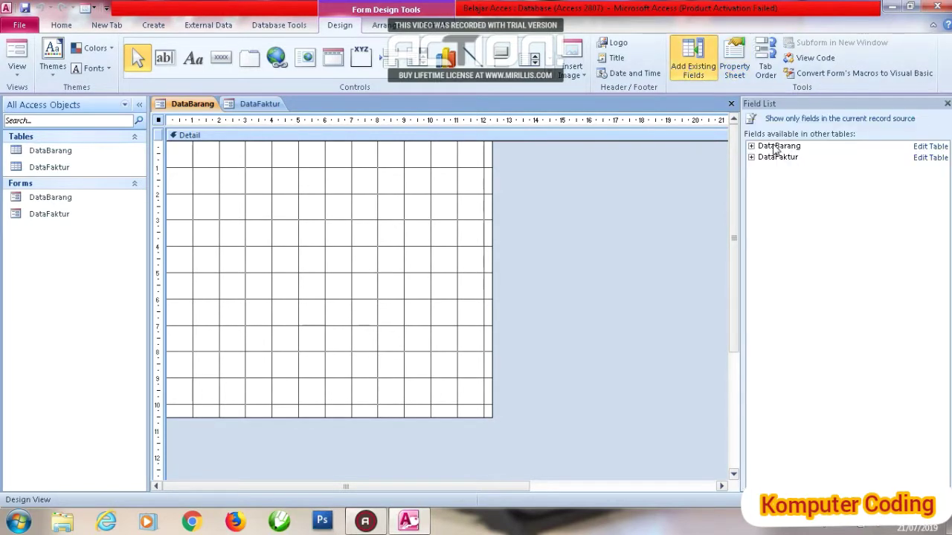
left_click(751, 147)
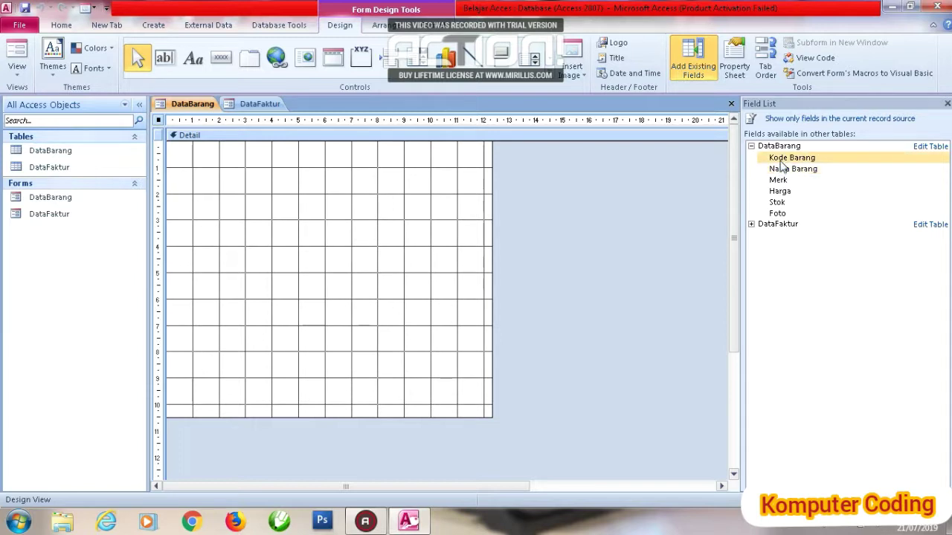
double_click(781, 159)
double_click(785, 170)
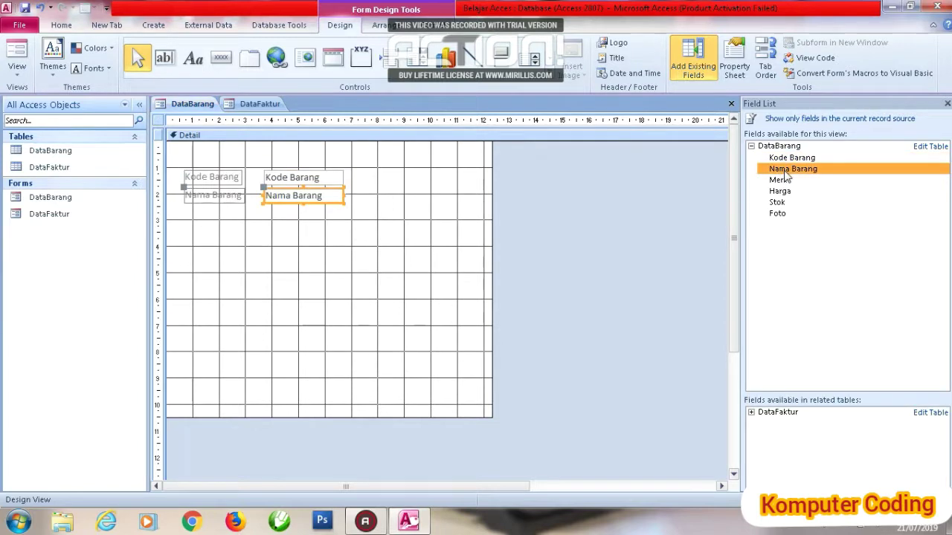
double_click(780, 180)
double_click(781, 191)
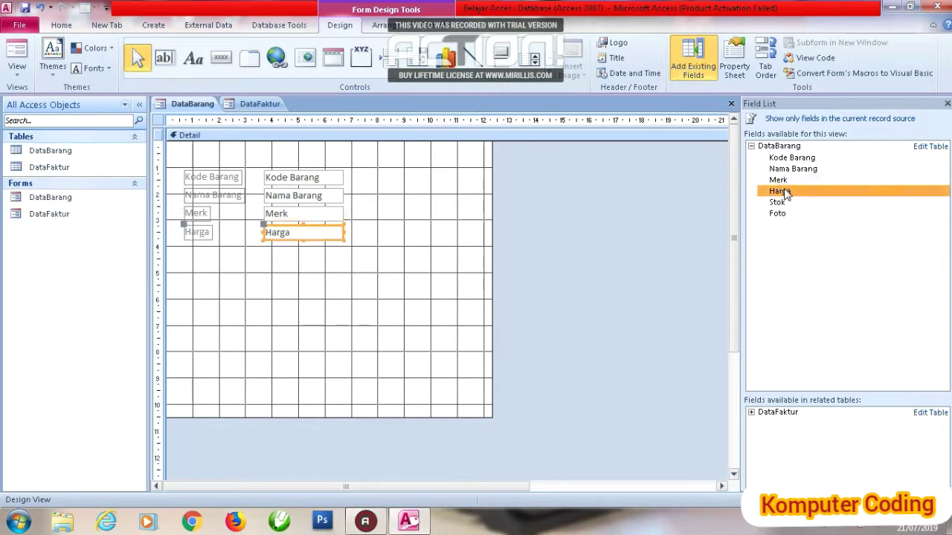
double_click(778, 203)
double_click(784, 214)
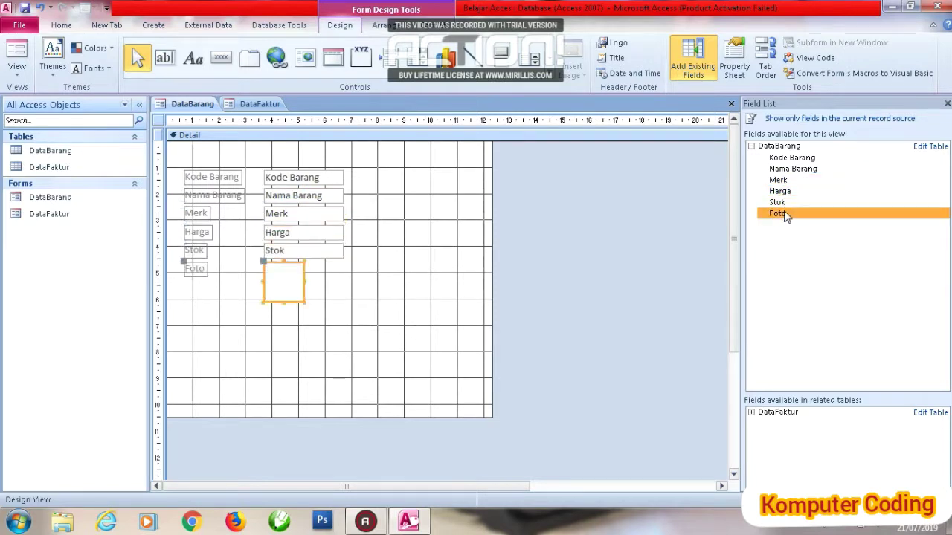
Add a DataBarang title to the form header and shrink the header to end just below the title.
left_click(616, 58)
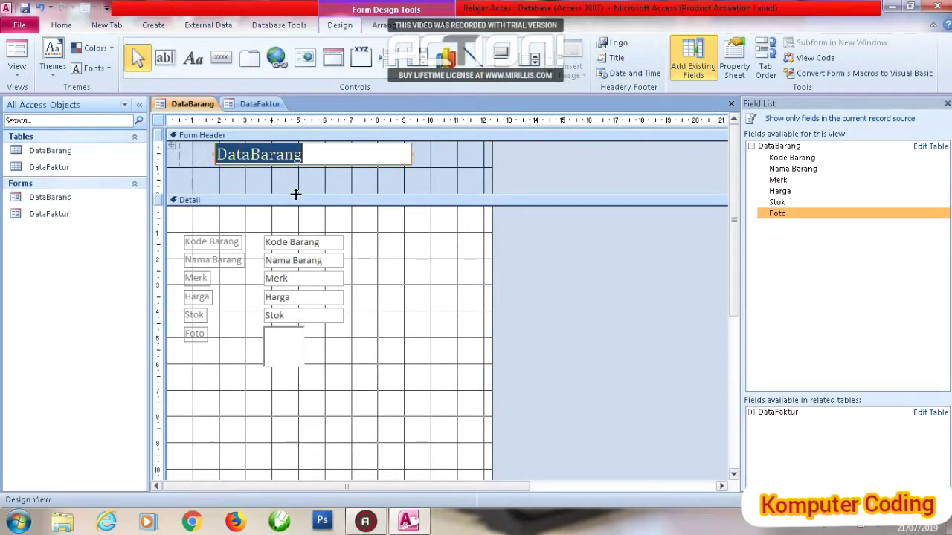
left_click_drag(295, 194, 295, 180)
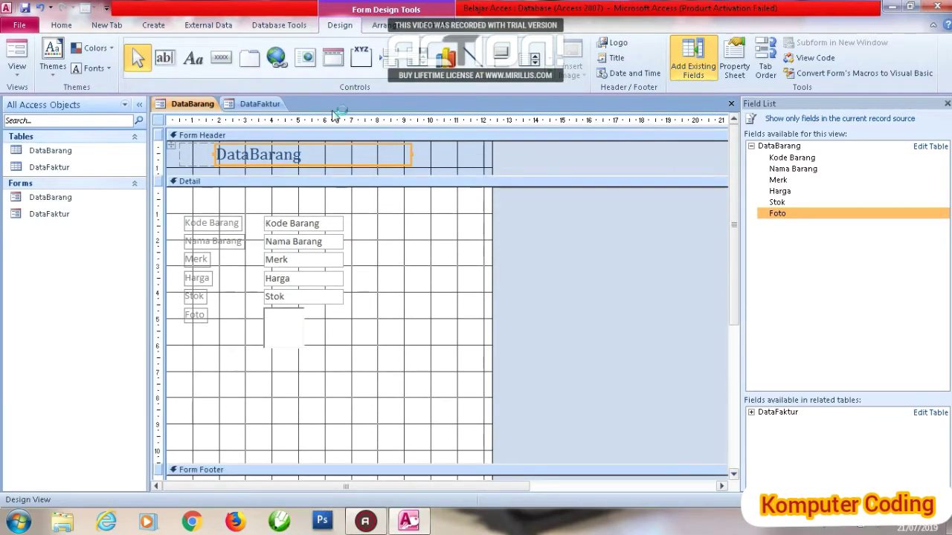
Add the fields Nomor Faktur, Tanggal, ID Pelanggan, Kode Barang, ID Makenik, Ongkos and Jumlah to the DataFaktur form.
left_click(256, 103)
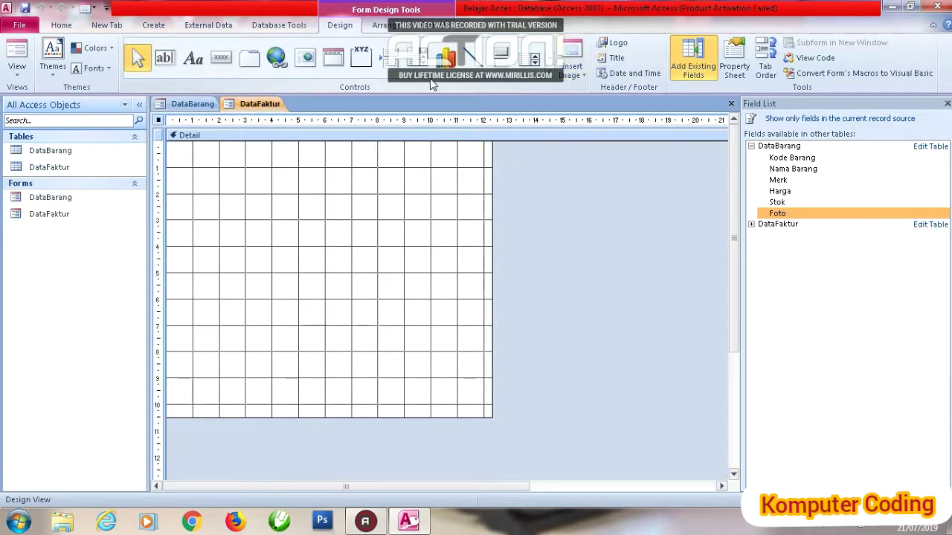
left_click(751, 225)
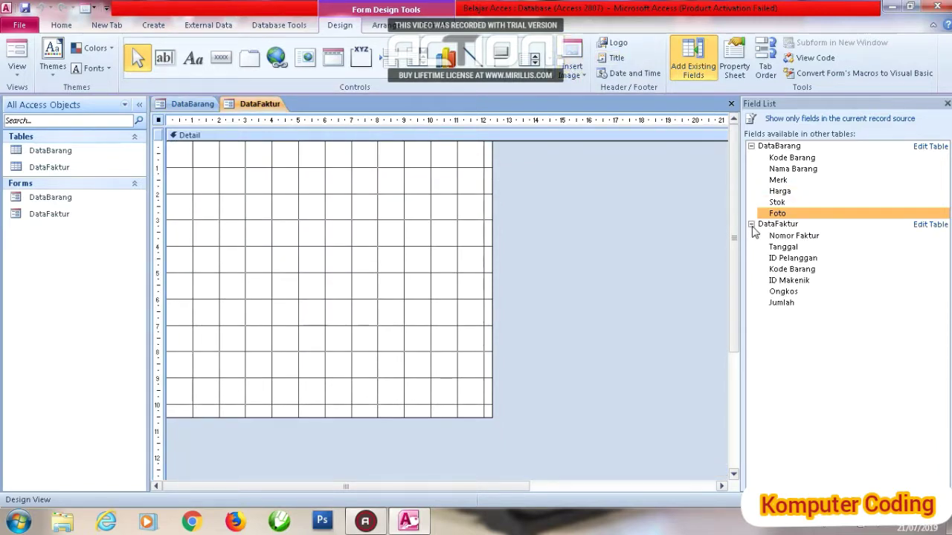
double_click(781, 235)
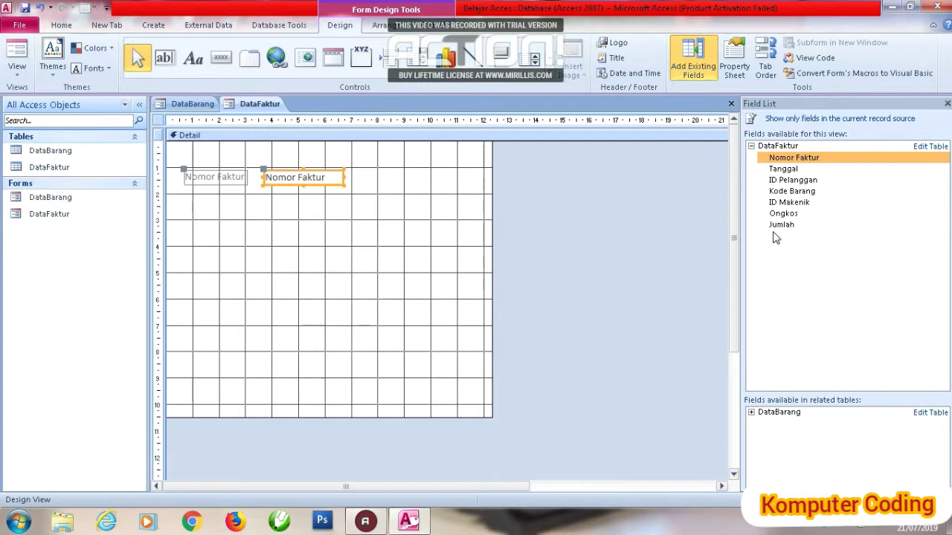
double_click(781, 169)
double_click(777, 181)
double_click(779, 191)
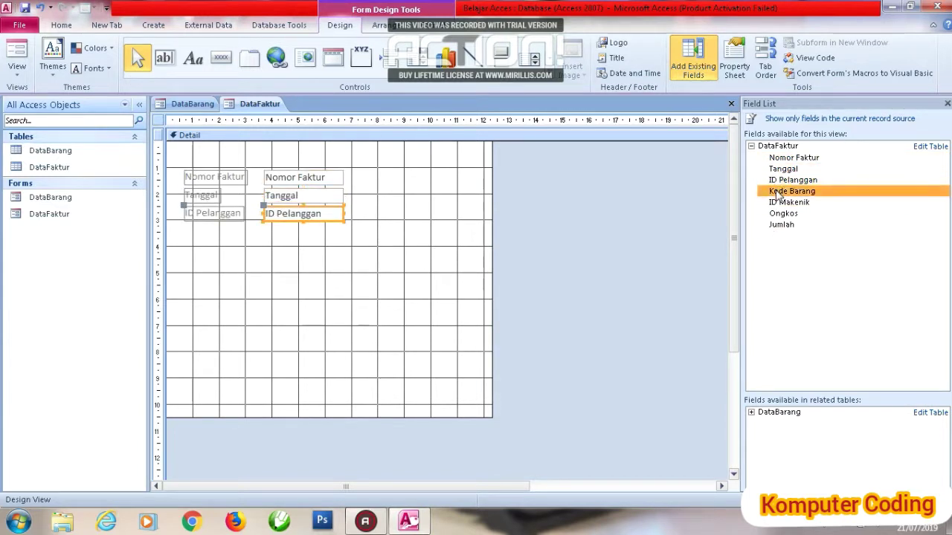
double_click(780, 203)
double_click(782, 215)
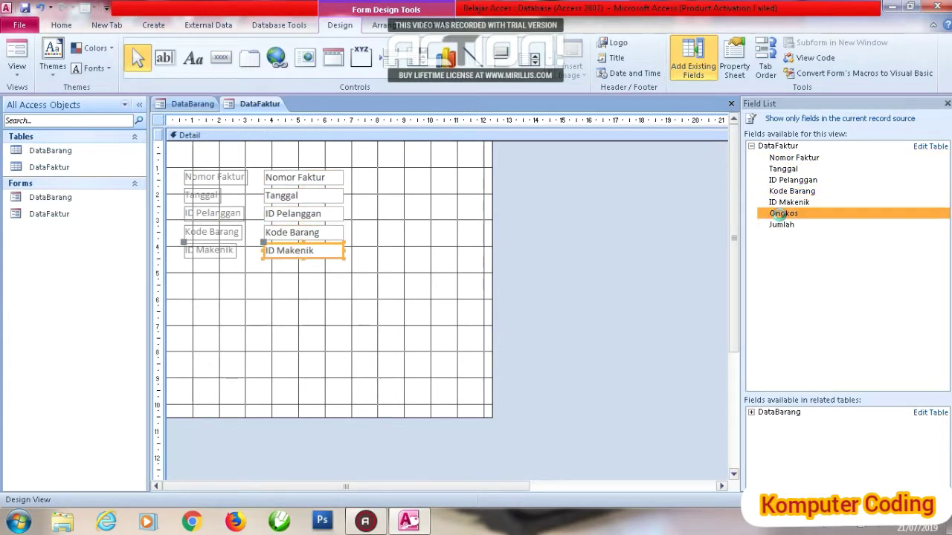
double_click(781, 225)
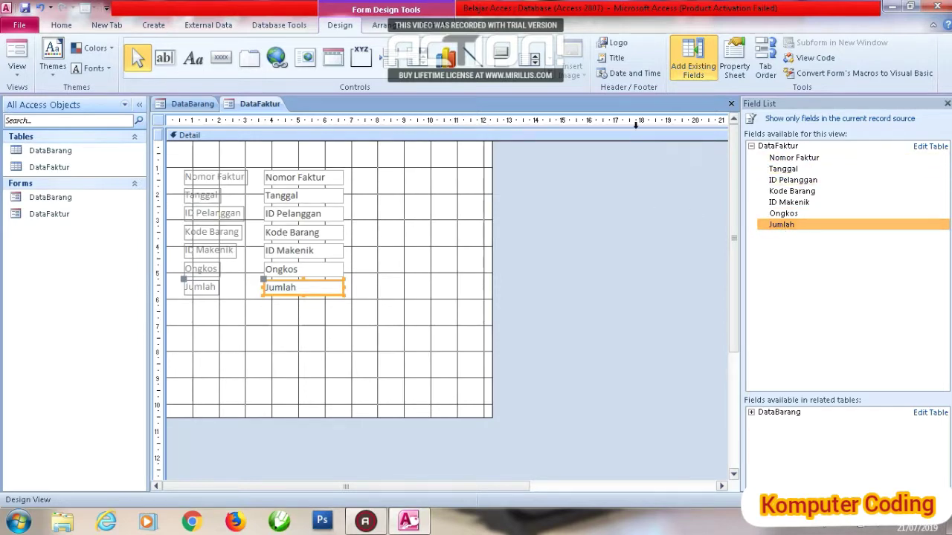
Add a DataFaktur title to the form header and shrink the header to end just below the title.
left_click(617, 58)
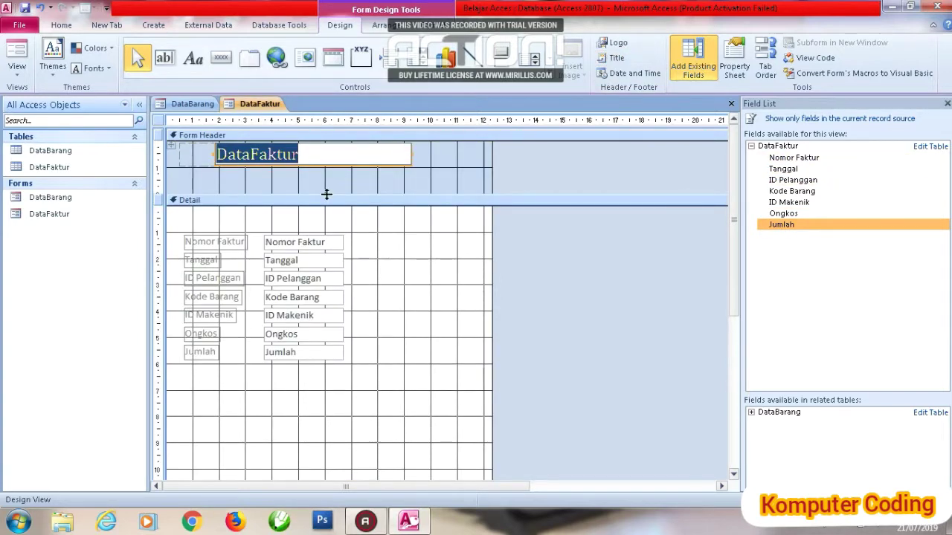
left_click_drag(325, 194, 324, 178)
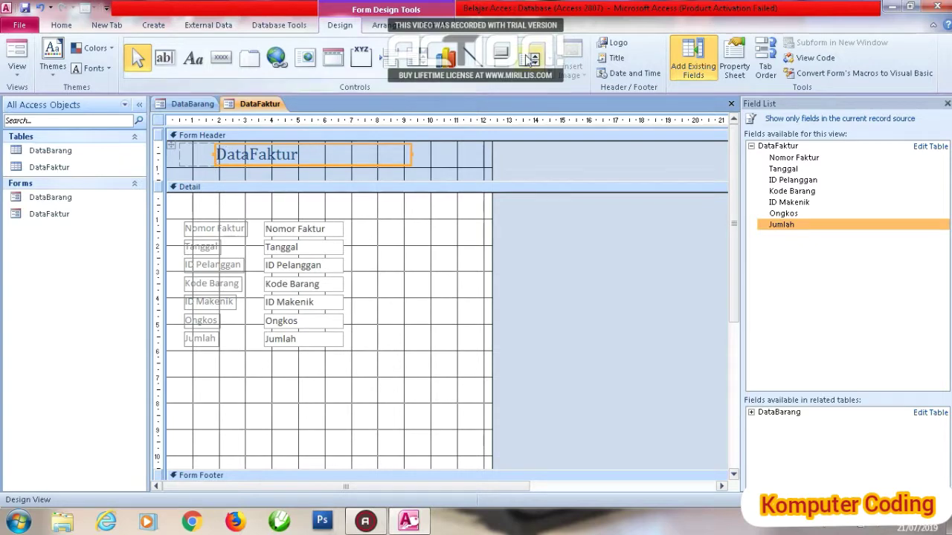
Insert the picture logo-bengkel-motor-png-5 from the acces/logo folder on drive D as the DataFaktur form's header logo.
left_click(614, 46)
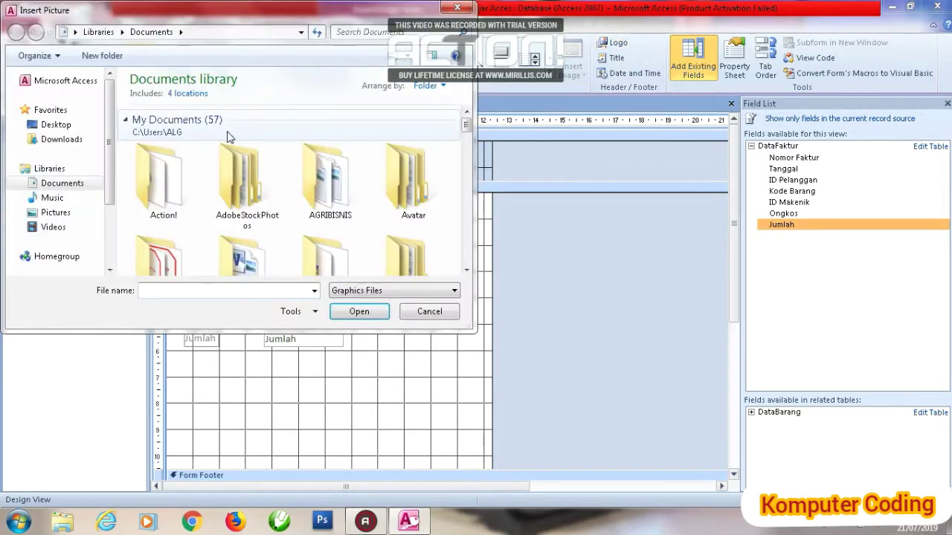
scroll(110, 246, "down", 2)
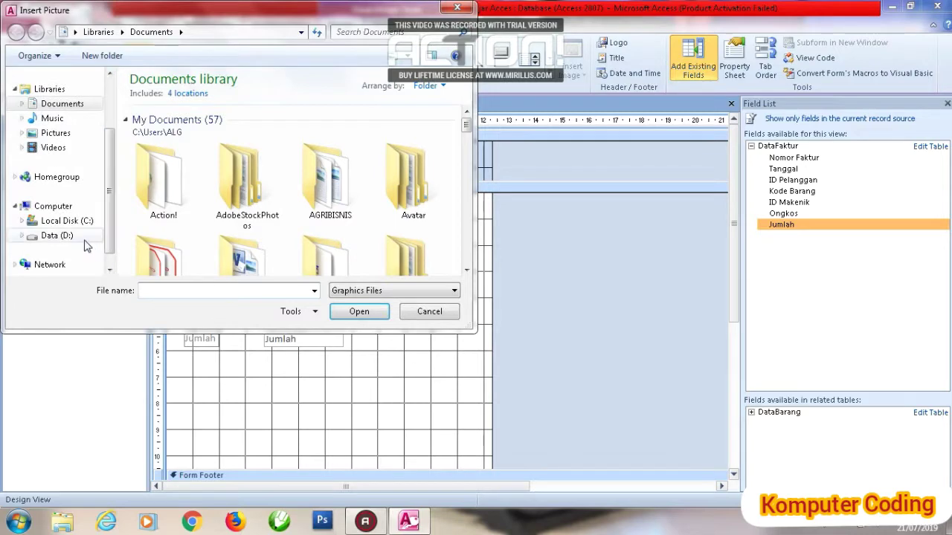
left_click(58, 235)
double_click(160, 171)
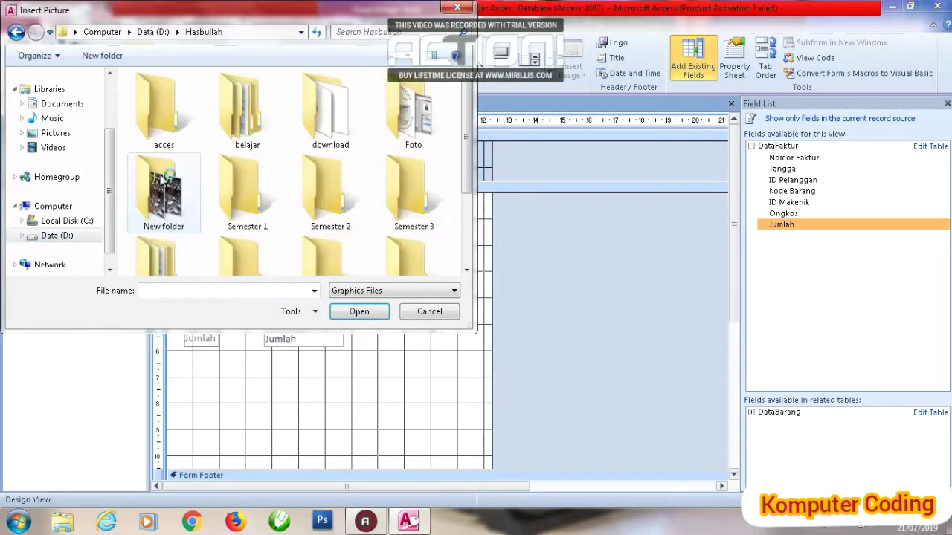
double_click(186, 132)
double_click(247, 132)
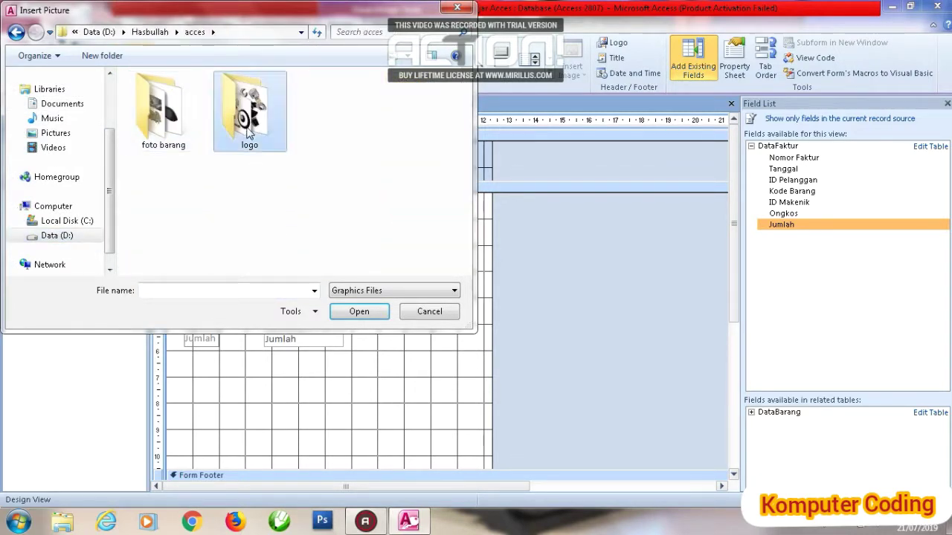
left_click(418, 130)
left_click(359, 311)
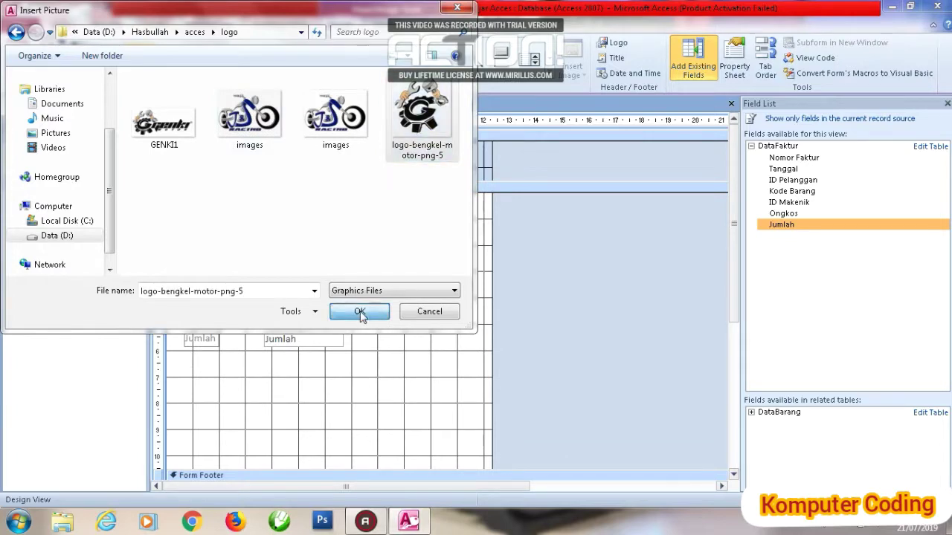
Set the DataFaktur header logo's Size Mode property to Stretch.
left_click(734, 59)
left_click(920, 229)
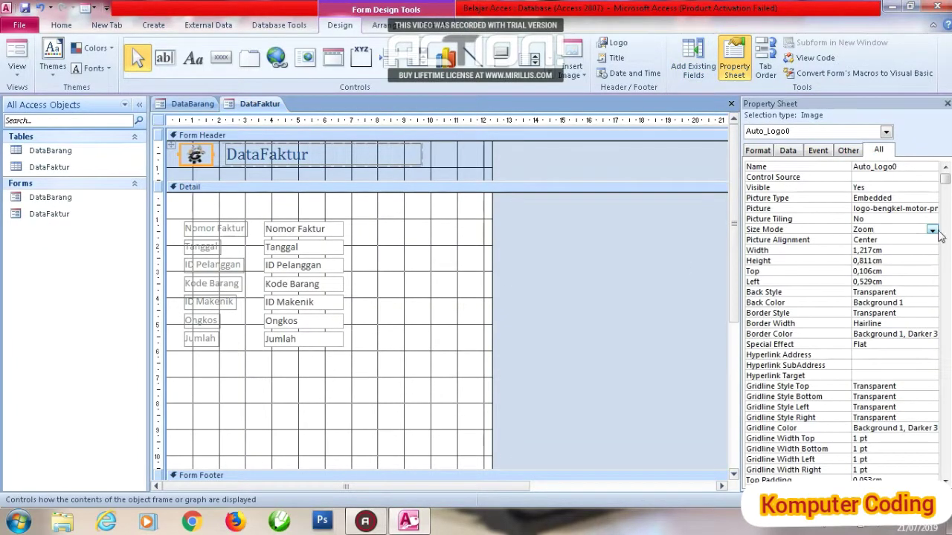
left_click(933, 230)
left_click(921, 249)
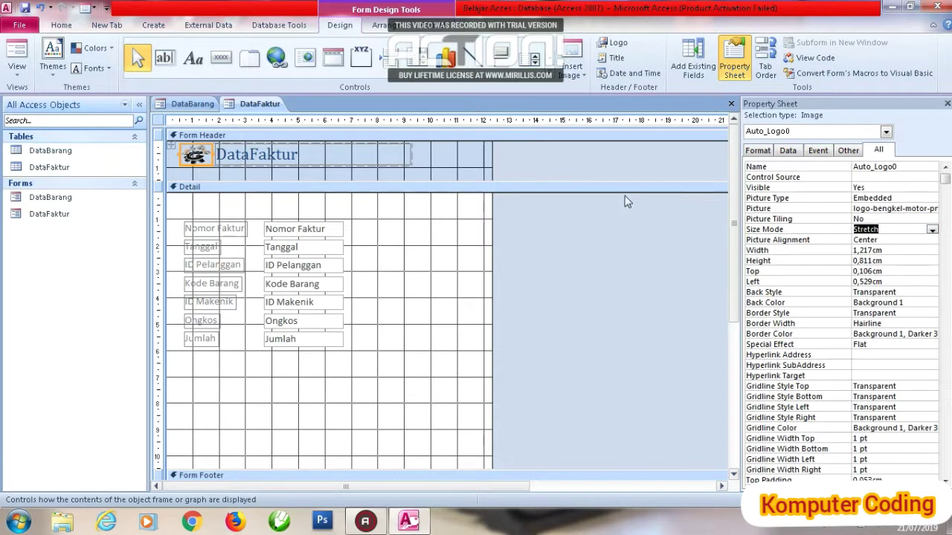
Add the logo-bengkel-motor-png-5 picture as the DataBarang form's header logo and set its Size Mode to Stretch.
left_click(204, 108)
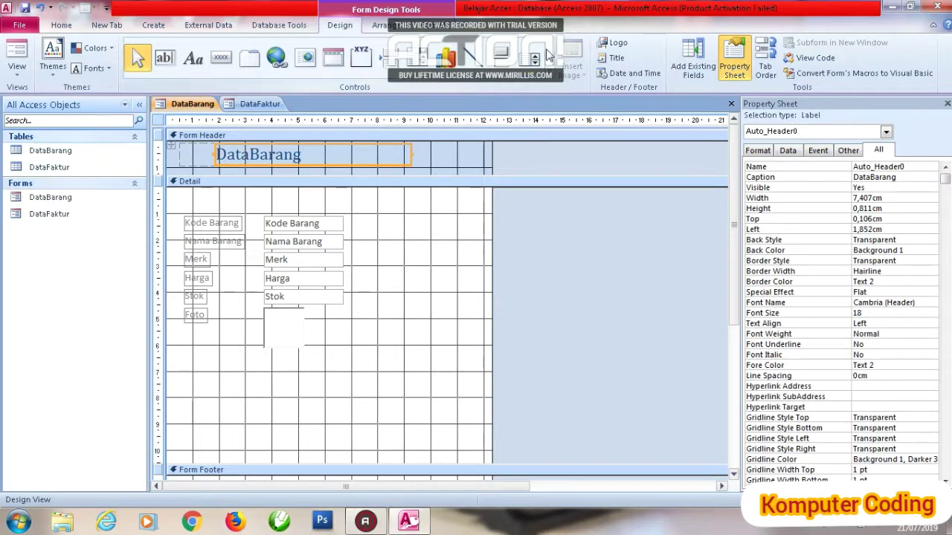
left_click(604, 46)
left_click(422, 118)
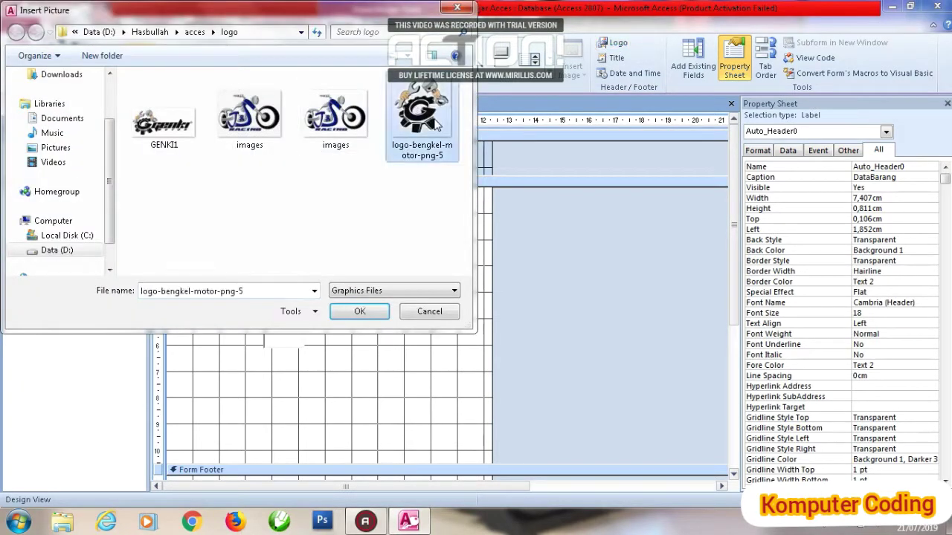
left_click(360, 311)
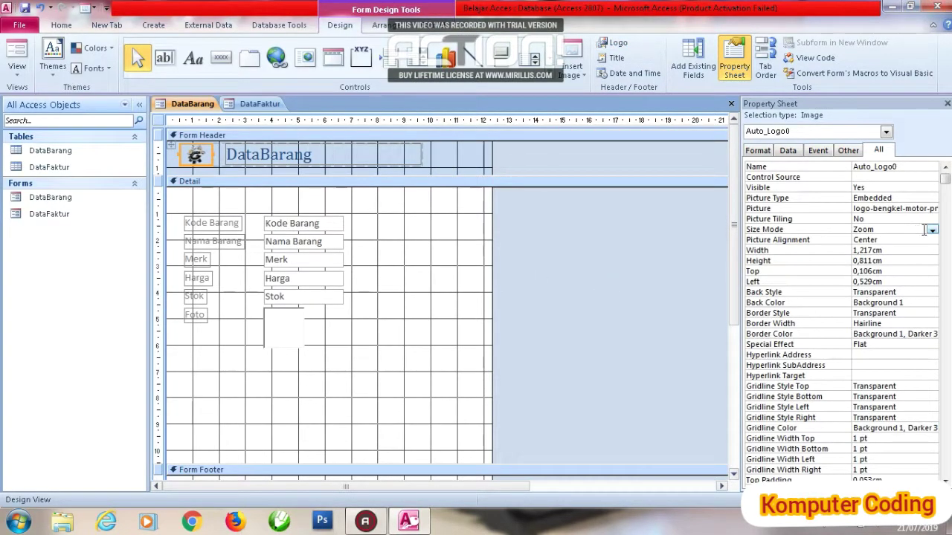
left_click(932, 231)
left_click(919, 250)
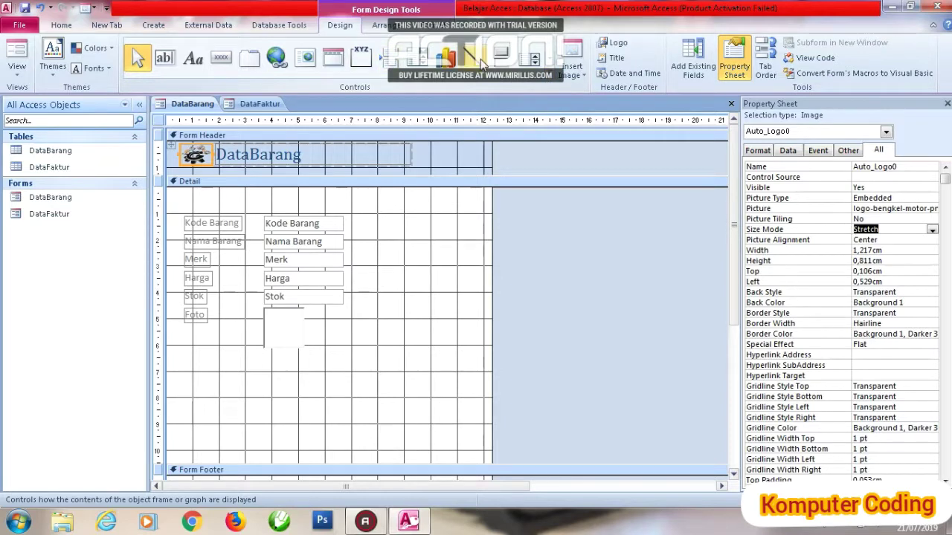
Add a command button beside the Kode Barang and Nama Barang fields with the Record Navigation action Go To First Record.
left_click(221, 57)
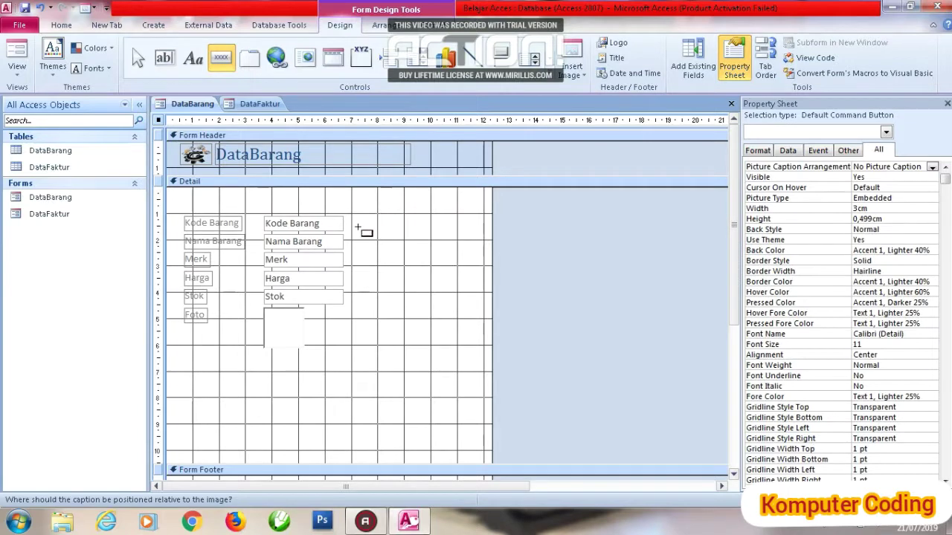
left_click(356, 227)
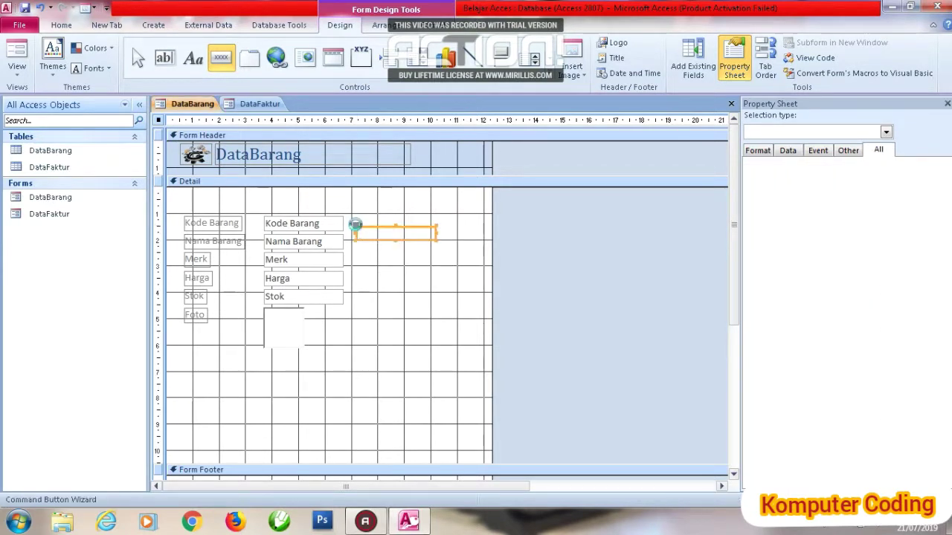
left_click(487, 202)
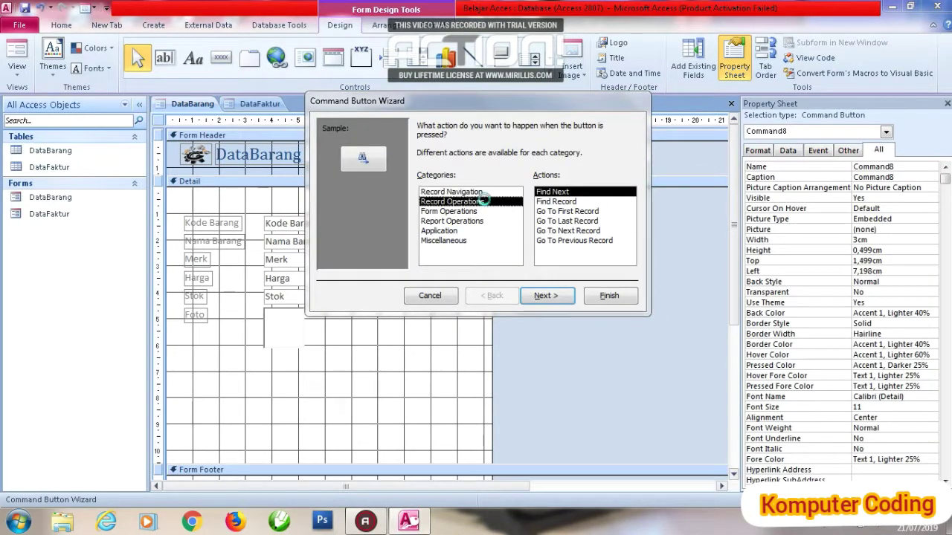
left_click(503, 193)
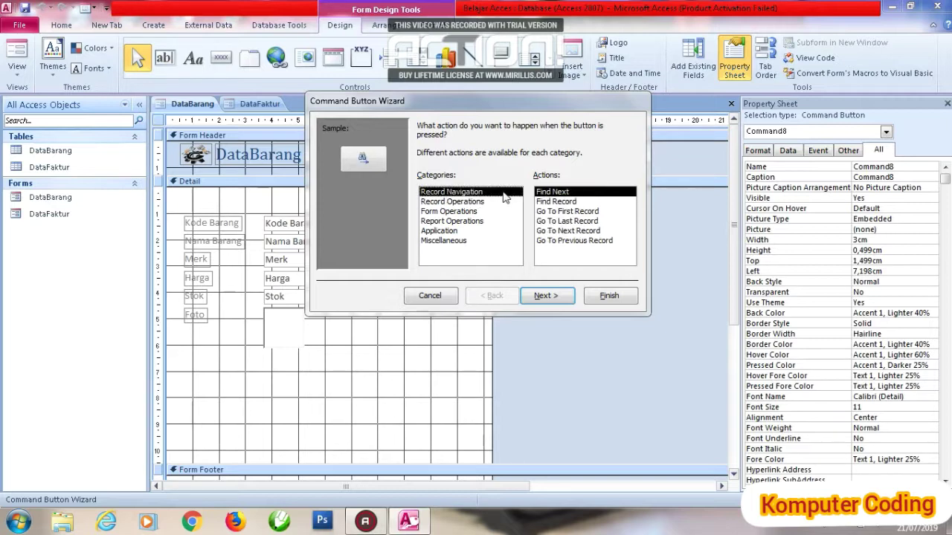
left_click(554, 213)
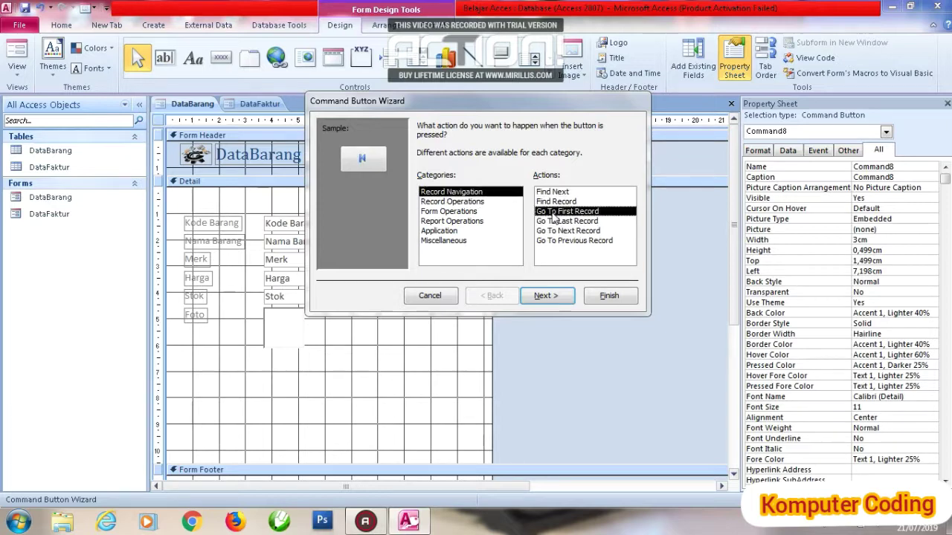
left_click(607, 297)
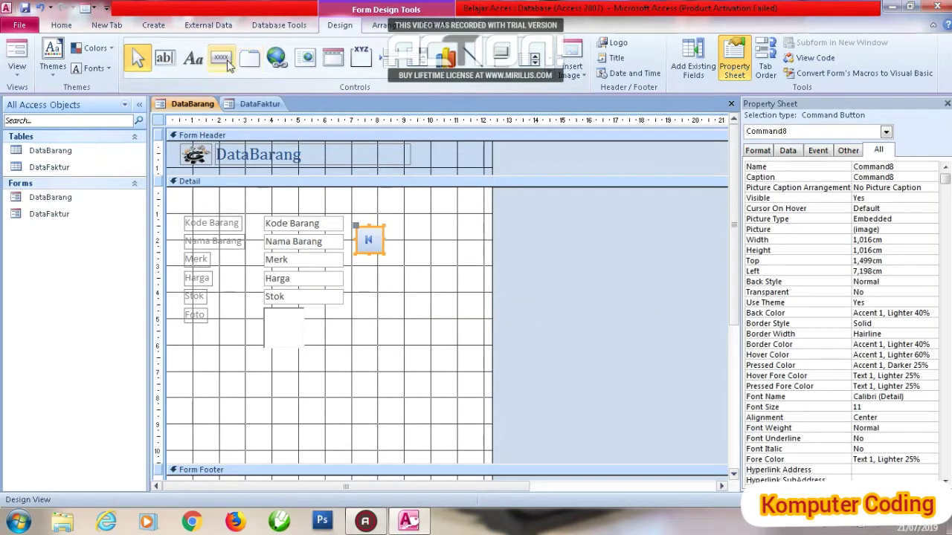
Add a command button just right of the first-record button with the Record Navigation action Go To Last Record.
left_click(220, 58)
left_click(396, 231)
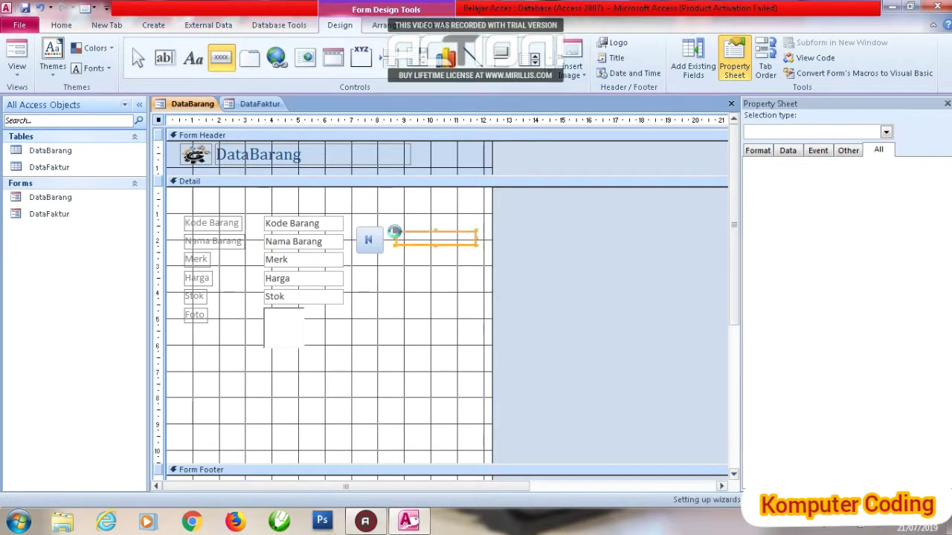
left_click(562, 221)
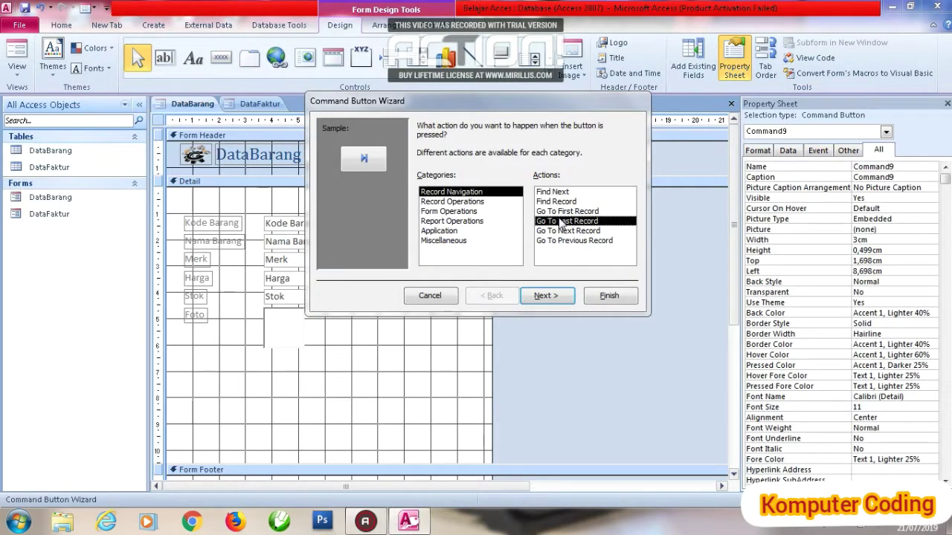
left_click(606, 296)
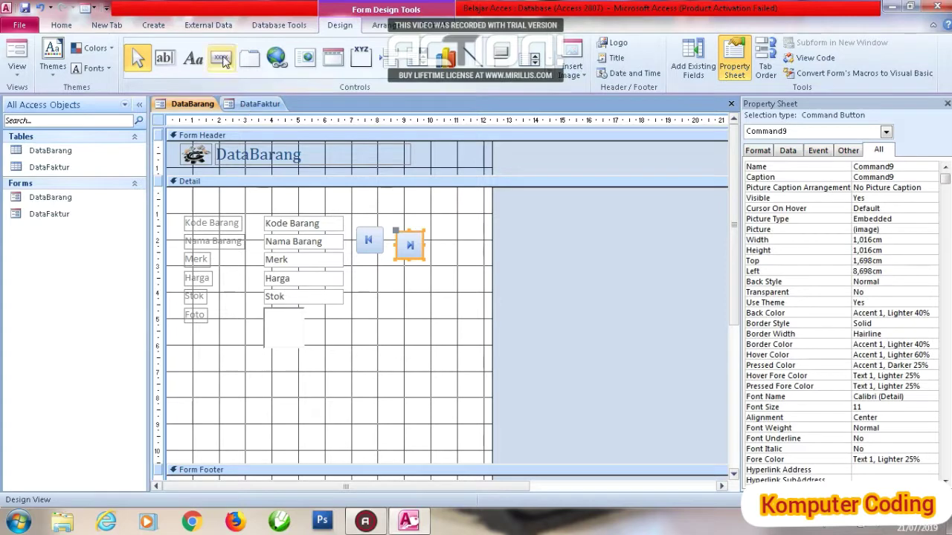
Add a command button below the first-record button with the Record Navigation action Go To Next Record.
left_click(221, 57)
left_click(359, 276)
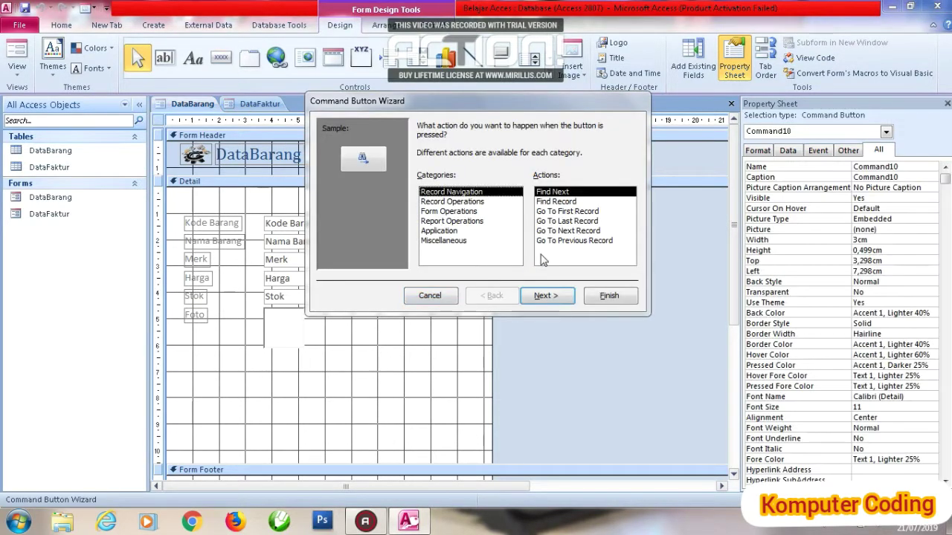
left_click(565, 231)
left_click(595, 296)
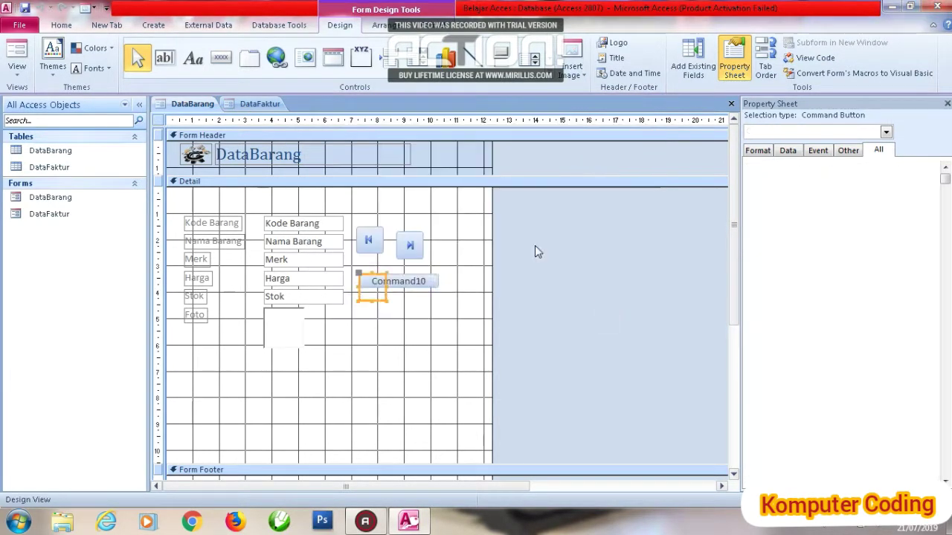
left_click(221, 57)
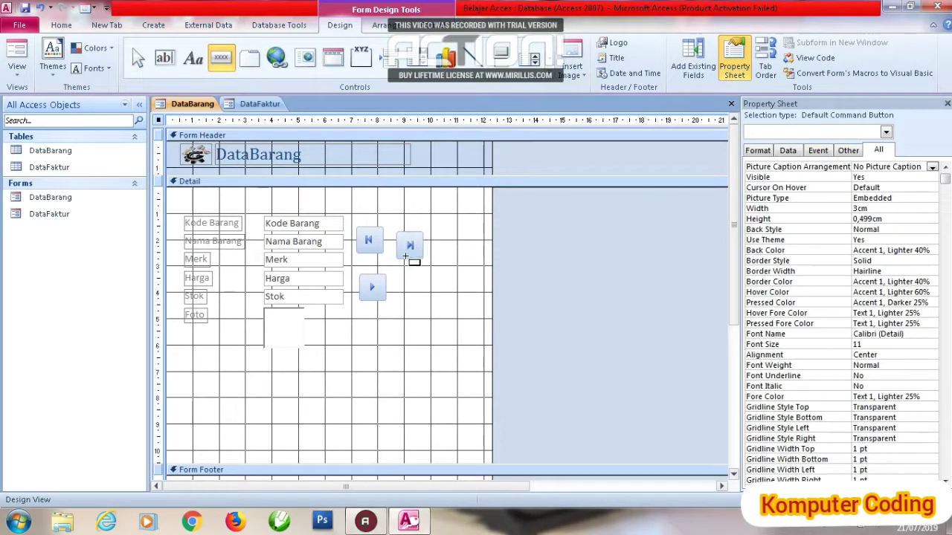
left_click_drag(401, 278, 480, 292)
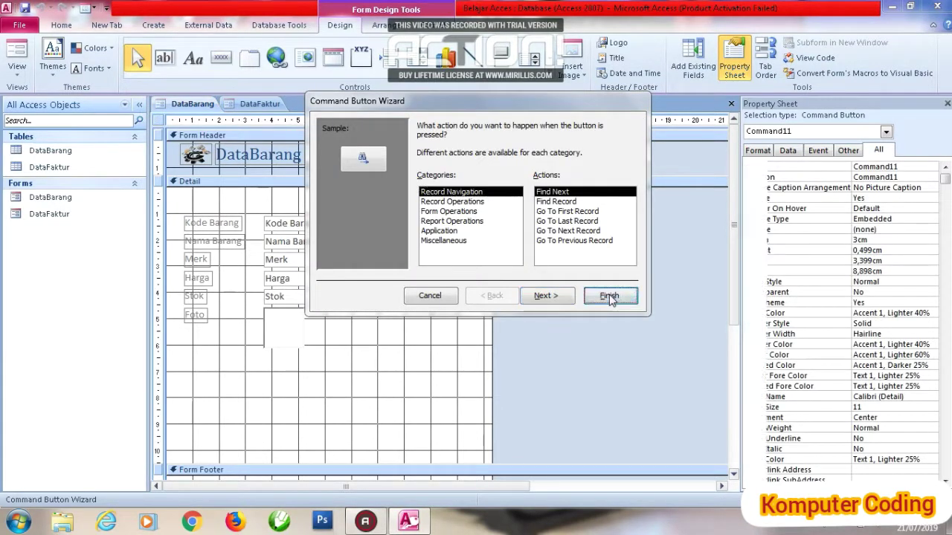
left_click(609, 295)
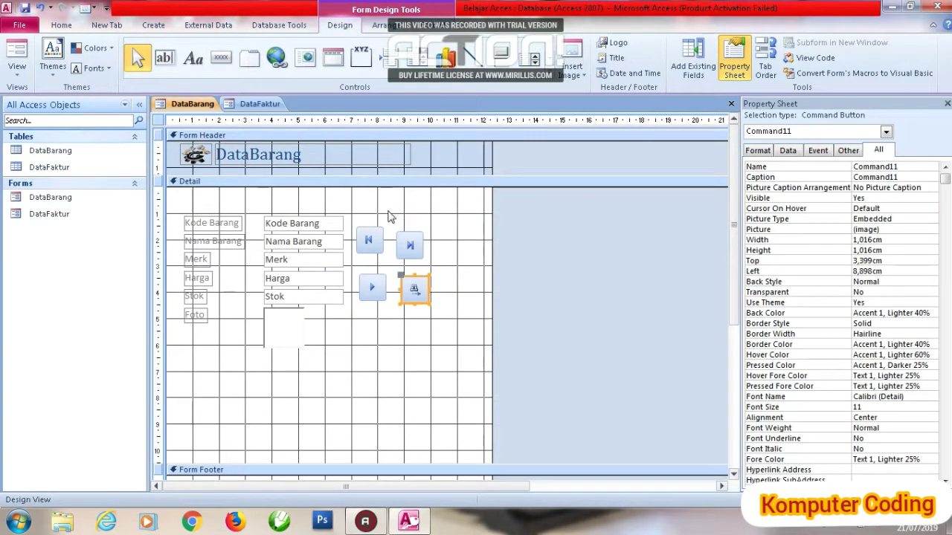
right_click(413, 288)
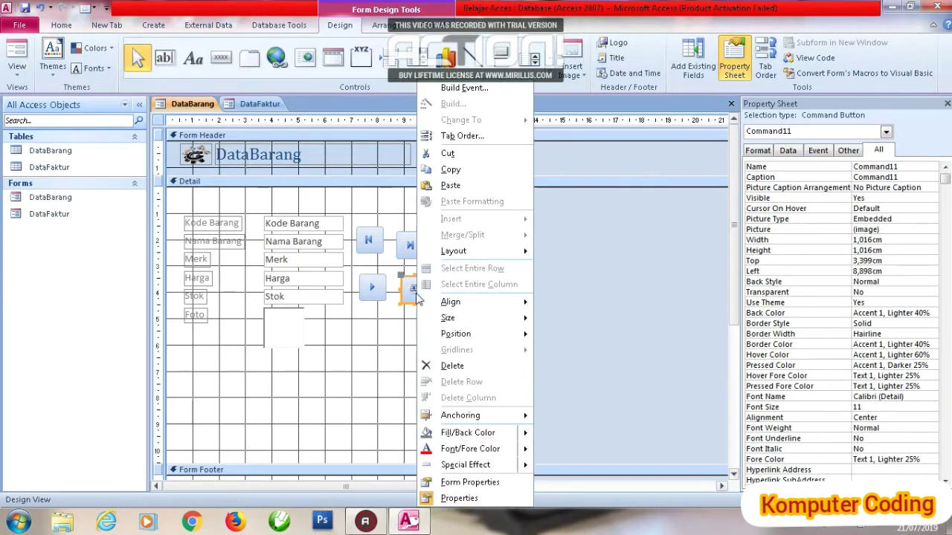
left_click(452, 365)
Add a command button just right of the next-record button with the Record Navigation action Go To Previous Record.
left_click(221, 57)
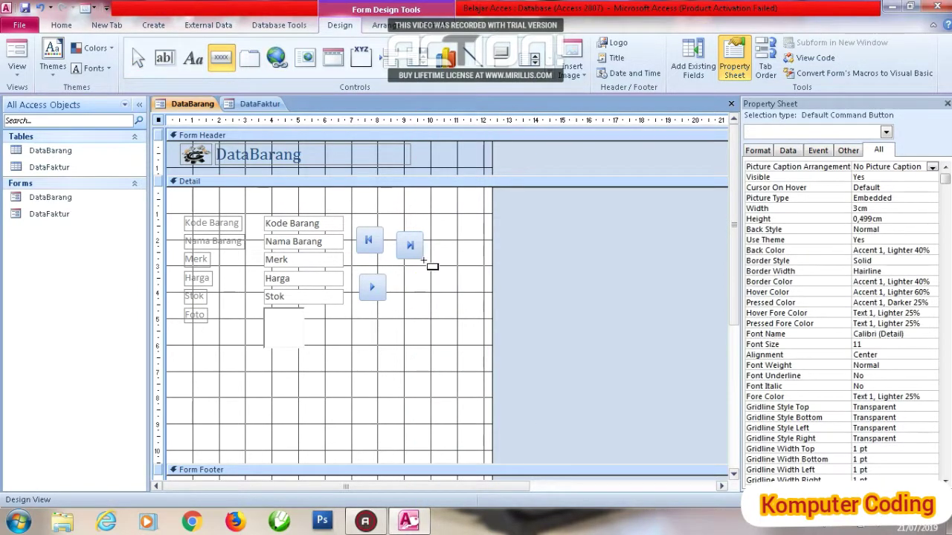
left_click(398, 275)
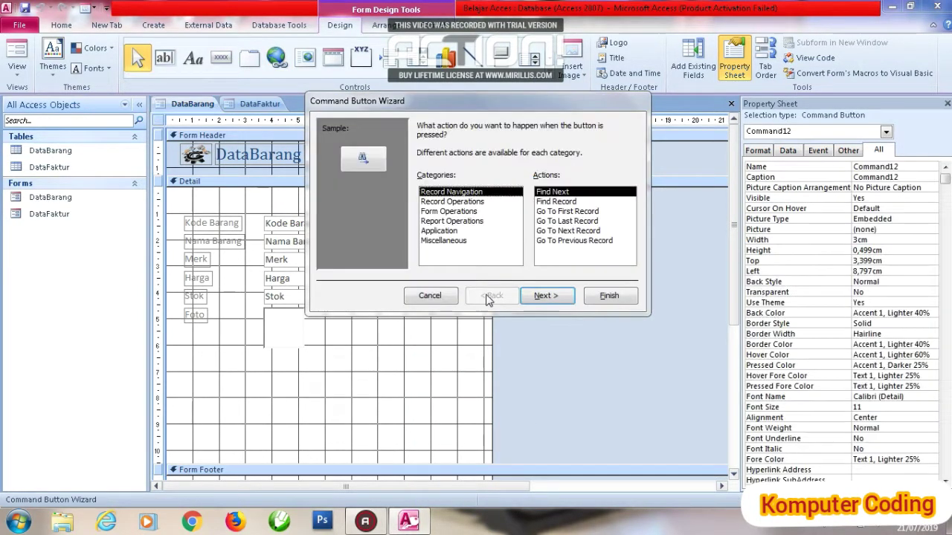
left_click(573, 241)
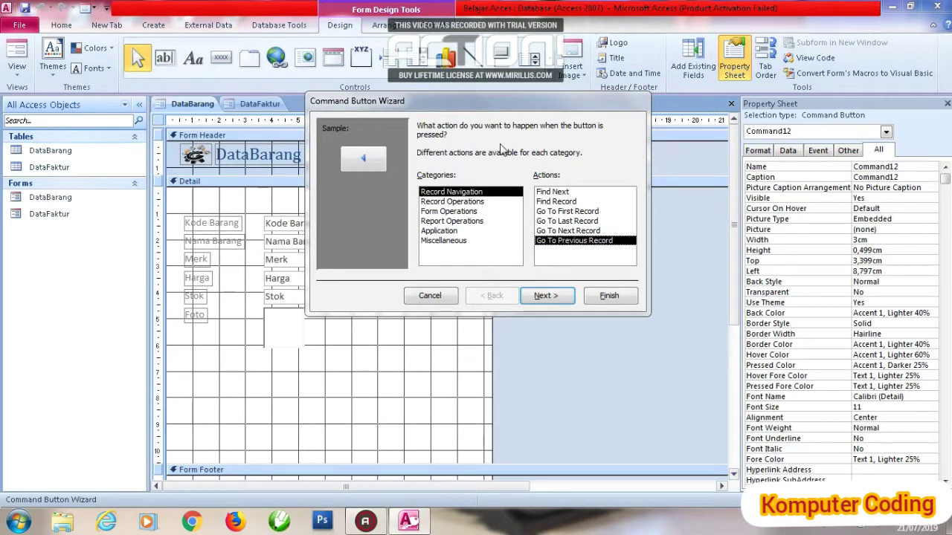
left_click_drag(497, 106, 601, 175)
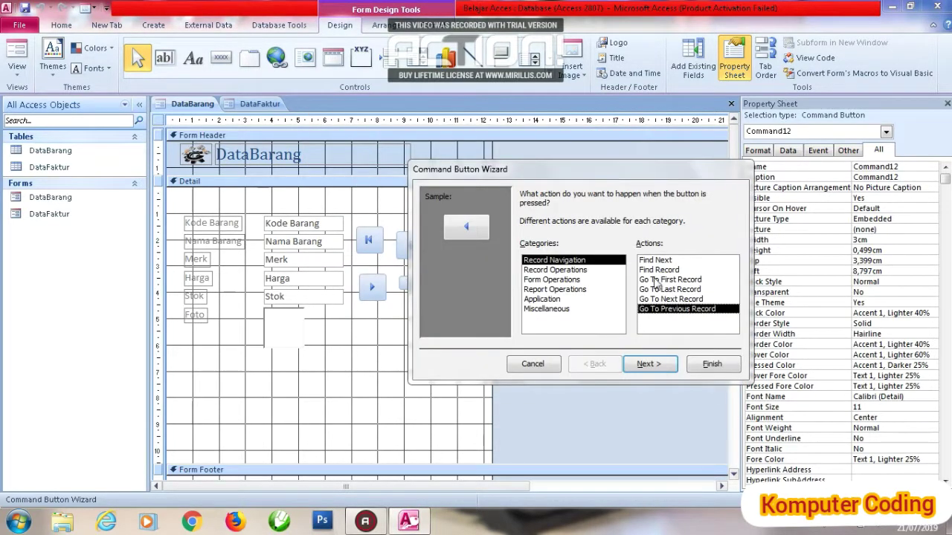
left_click(711, 364)
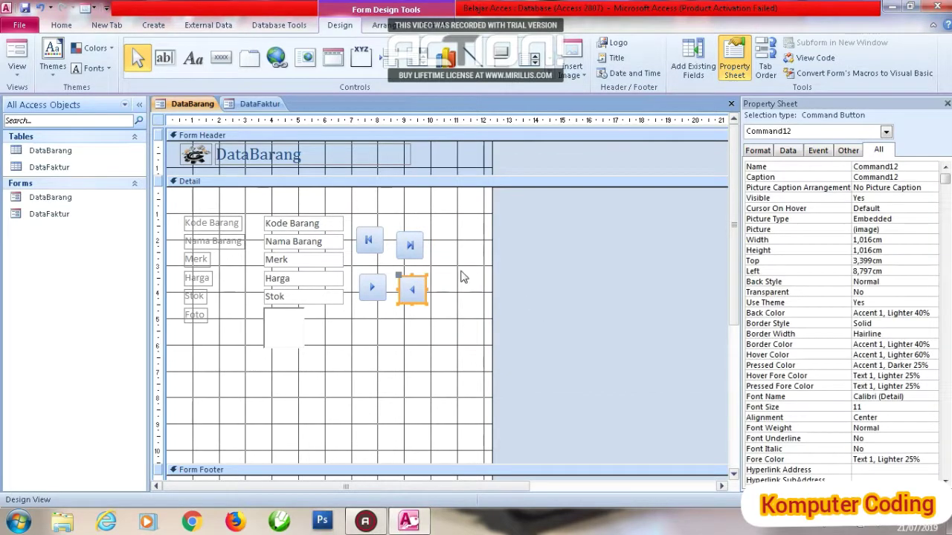
Add a command button below the next-record button with the Record Operations action Delete Record.
left_click(221, 57)
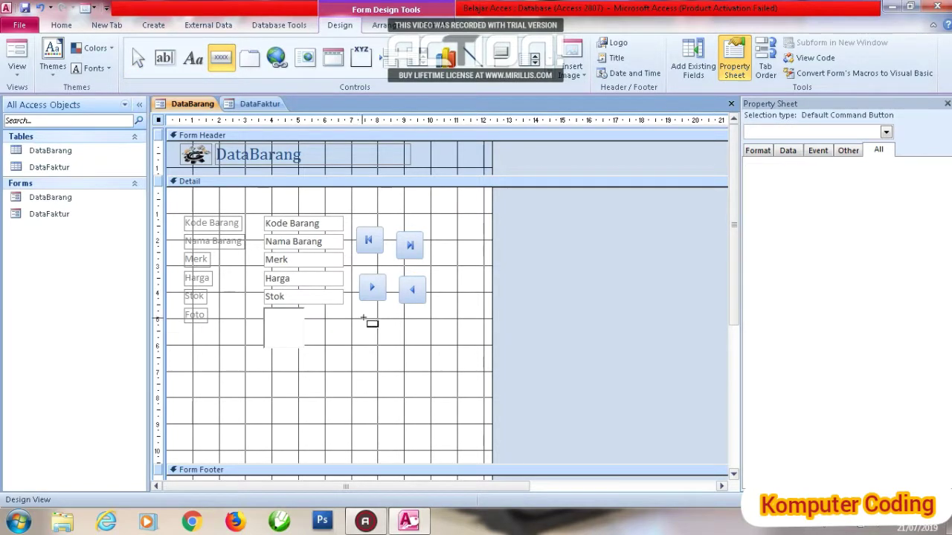
left_click(364, 320)
left_click(475, 202)
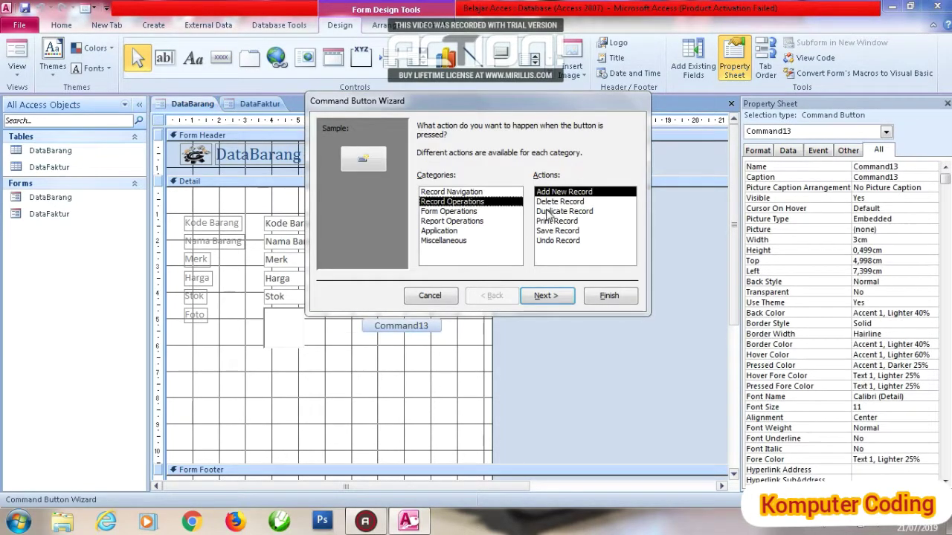
left_click(549, 203)
left_click(608, 295)
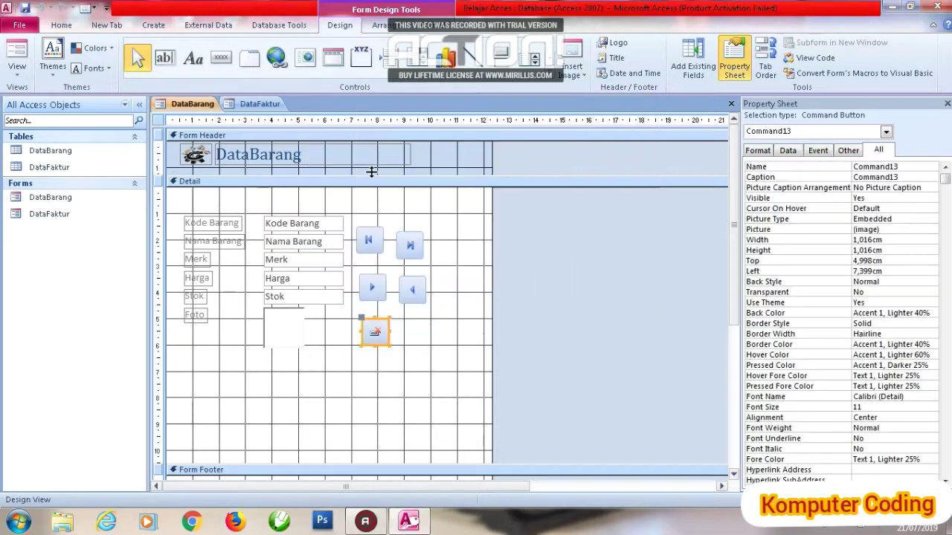
Add a command button just right of the delete-record button with the Record Operations action Save Record.
left_click(220, 57)
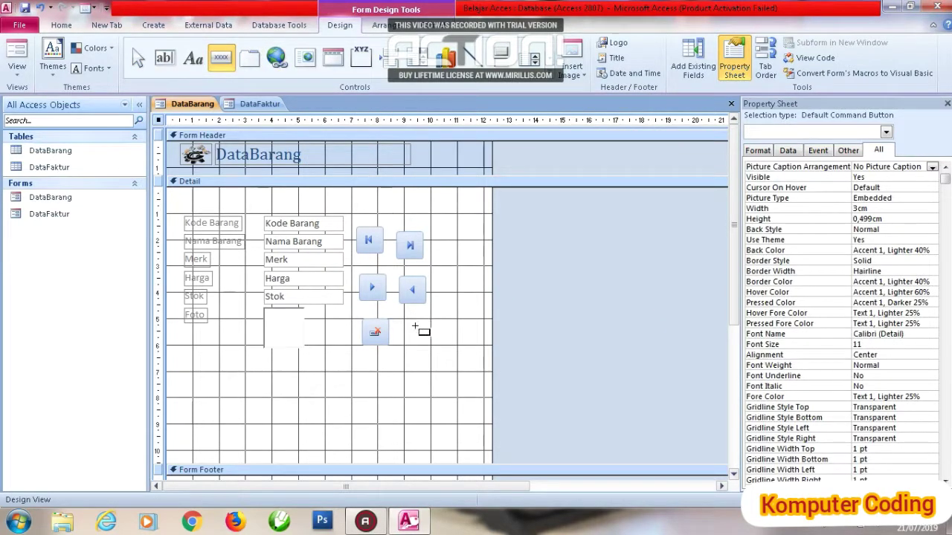
left_click(411, 325)
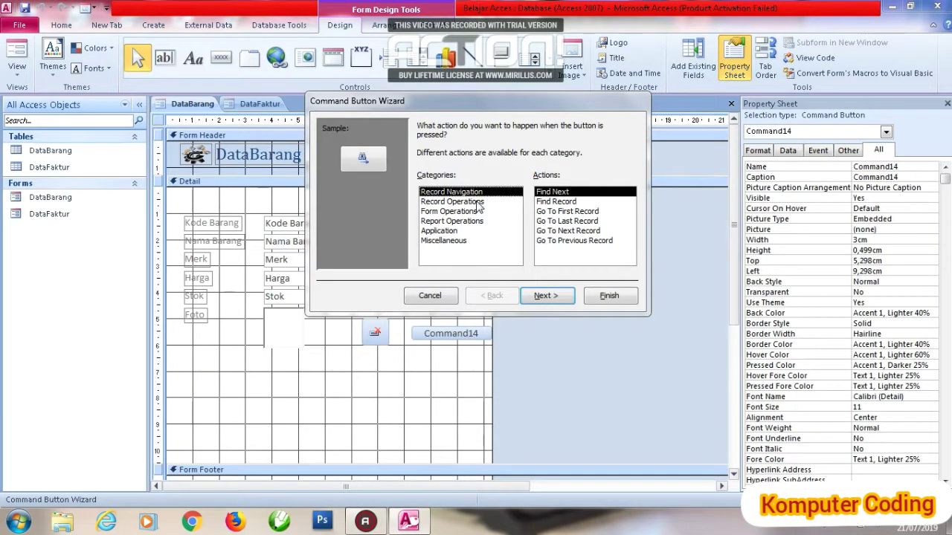
left_click(476, 202)
left_click(557, 232)
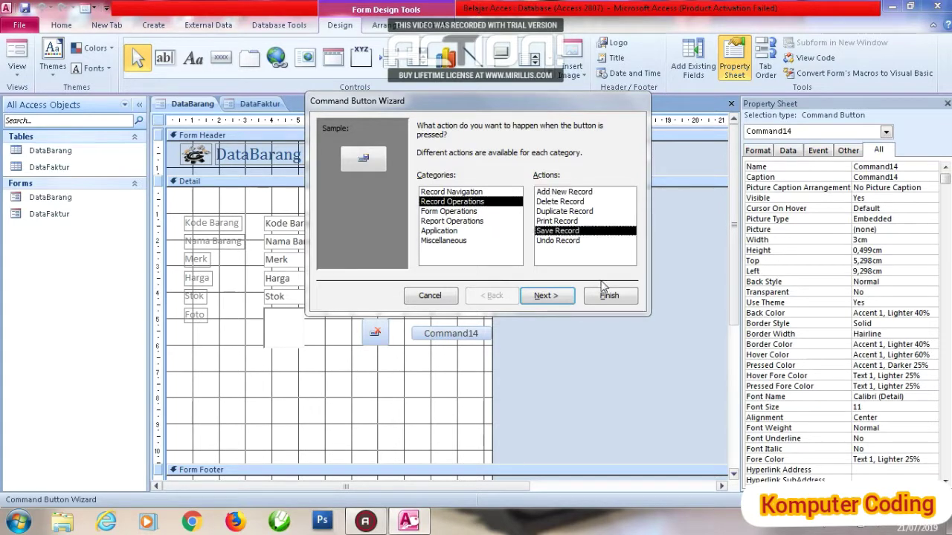
left_click(609, 295)
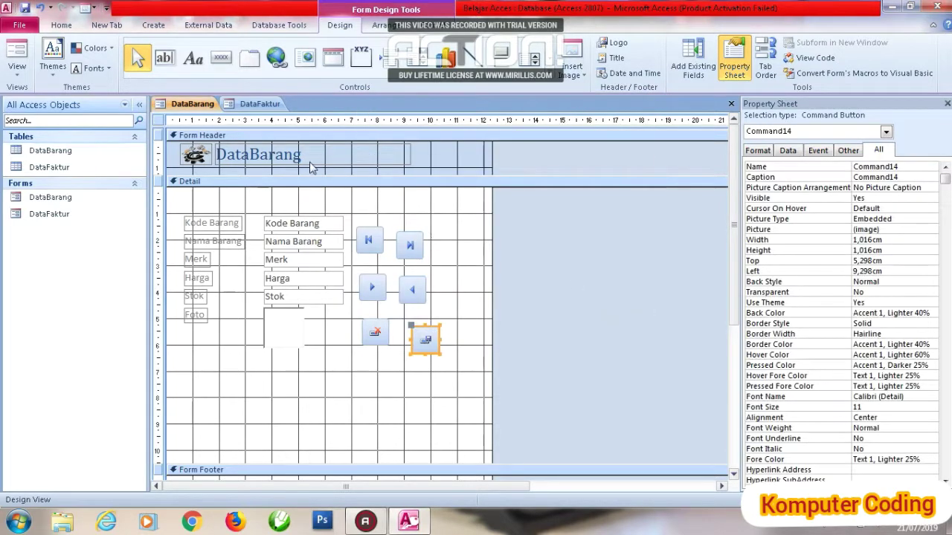
On the DataFaktur form, add a command button beside the Nomor Faktur field with the Record Navigation action Go To First Record.
left_click(257, 104)
left_click(221, 59)
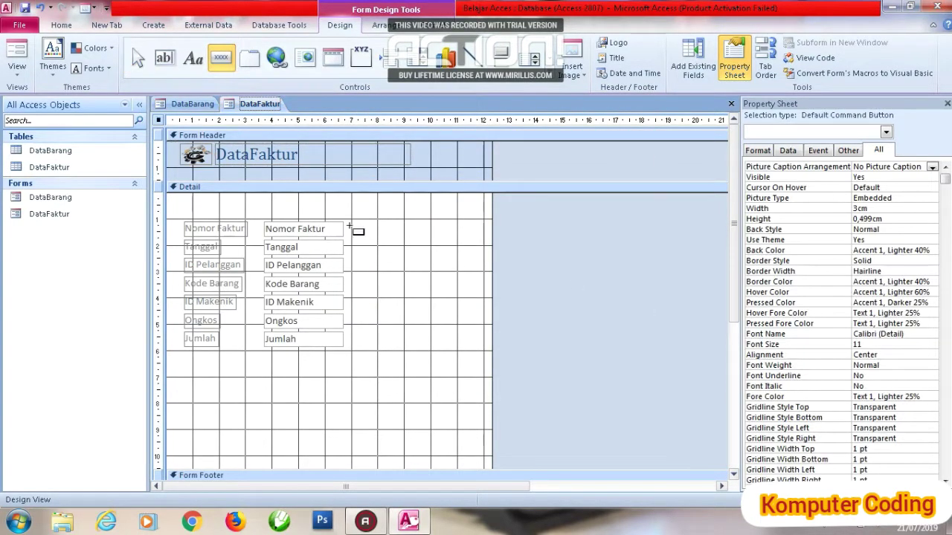
left_click(359, 226)
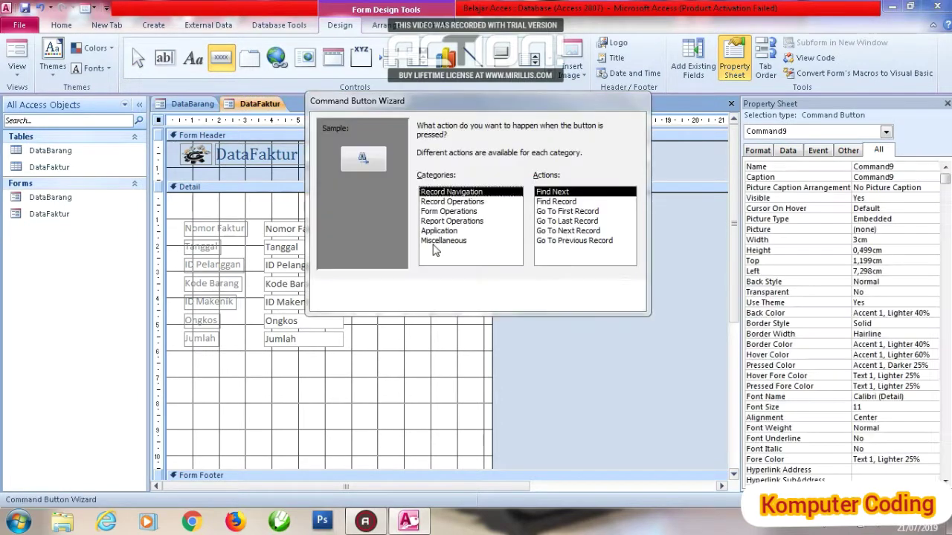
left_click(555, 212)
left_click(610, 295)
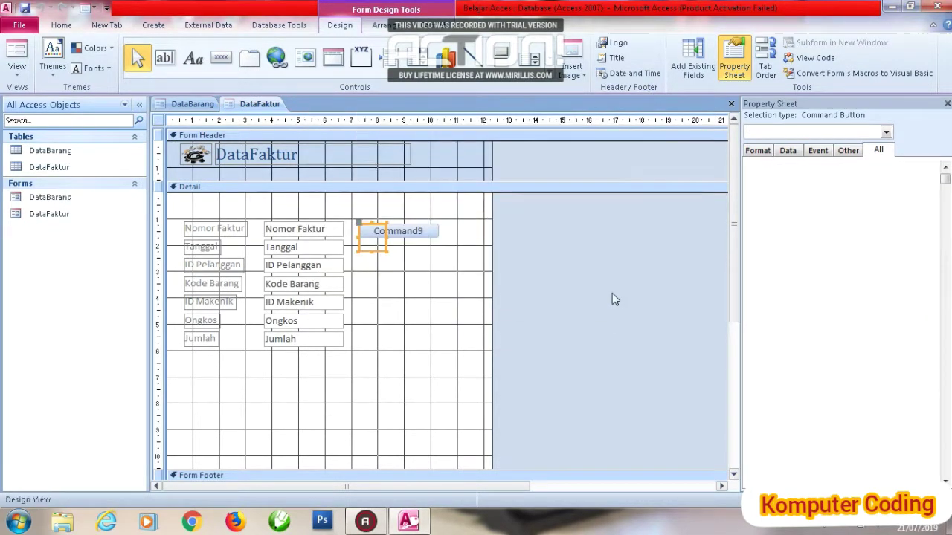
Add a command button right of the DataFaktur form's first-record button with the Record Navigation action Go To Last Record.
left_click(221, 59)
left_click_drag(398, 225, 476, 238)
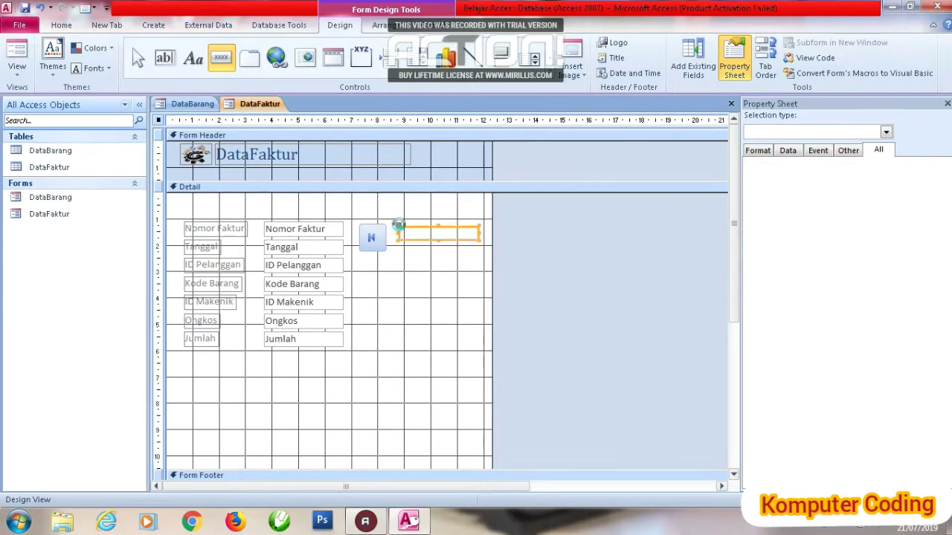
left_click(555, 221)
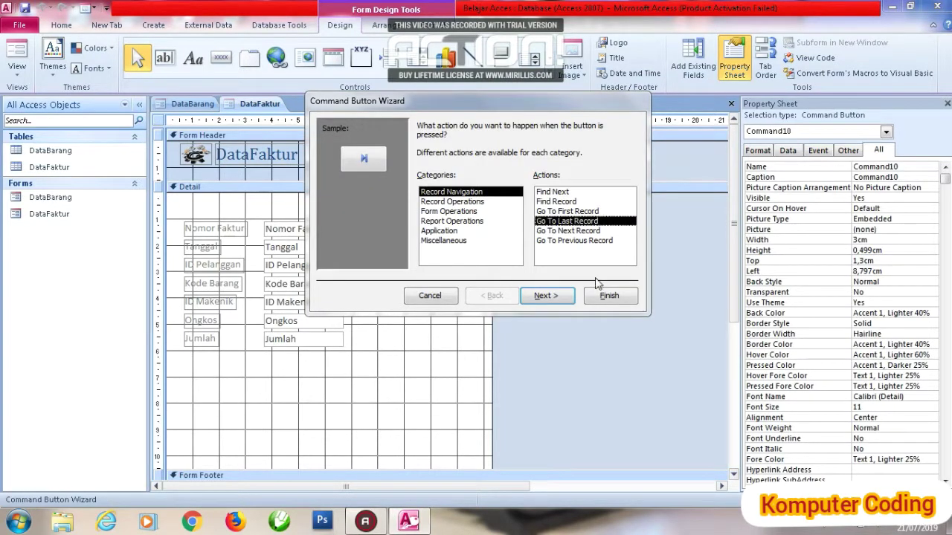
left_click(608, 298)
Add a command button below the DataFaktur form's first-record button with the Record Navigation action Go To Next Record.
left_click(221, 58)
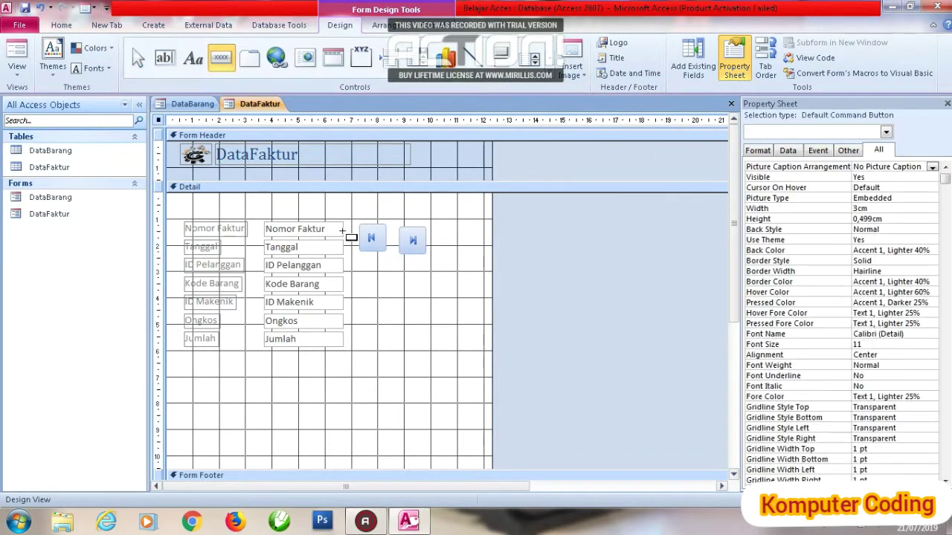
left_click(375, 258)
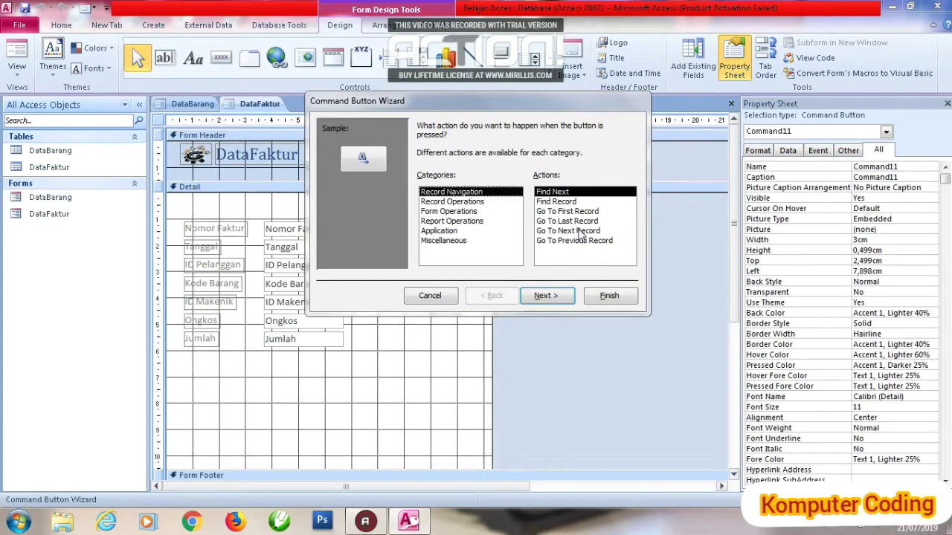
left_click(582, 231)
left_click(608, 295)
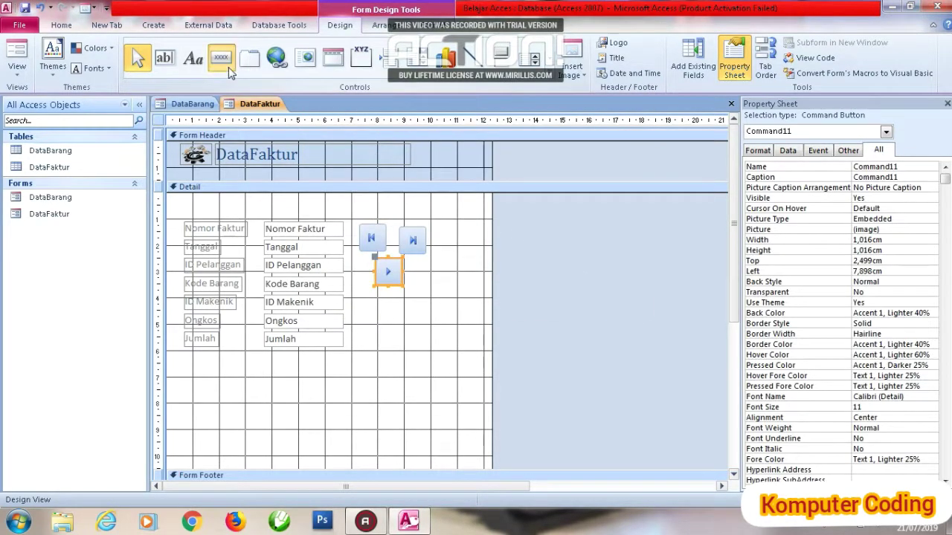
Add a command button right of the DataFaktur form's next-record button with the Record Navigation action Go To Previous Record.
left_click(228, 67)
left_click_drag(422, 267, 502, 280)
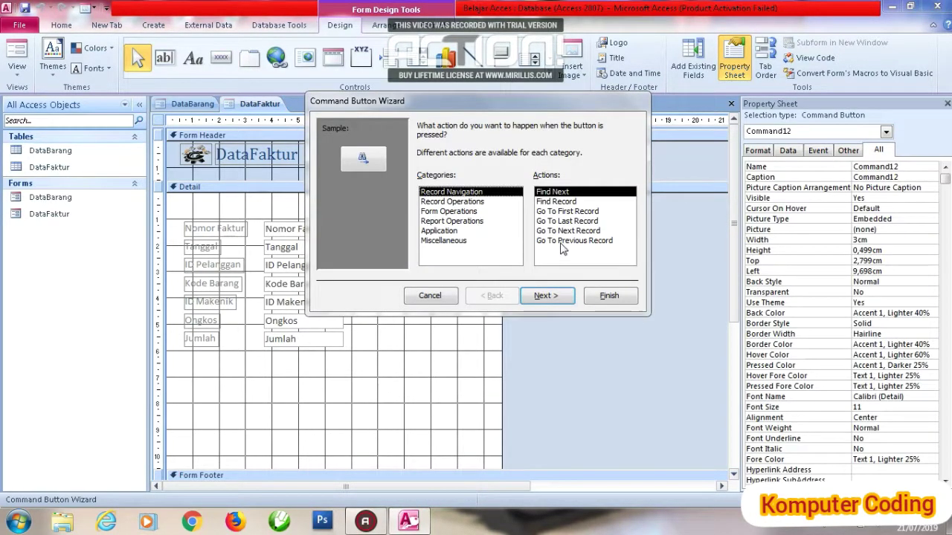
left_click(563, 242)
left_click(609, 295)
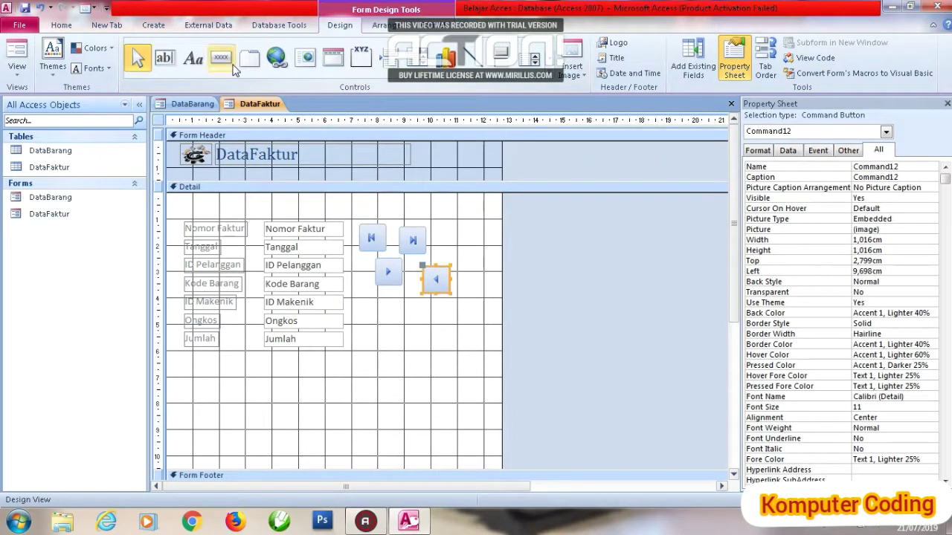
Add a command button below the DataFaktur form's next-record button with the Record Operations action Delete Record.
left_click(232, 65)
left_click_drag(374, 296, 457, 311)
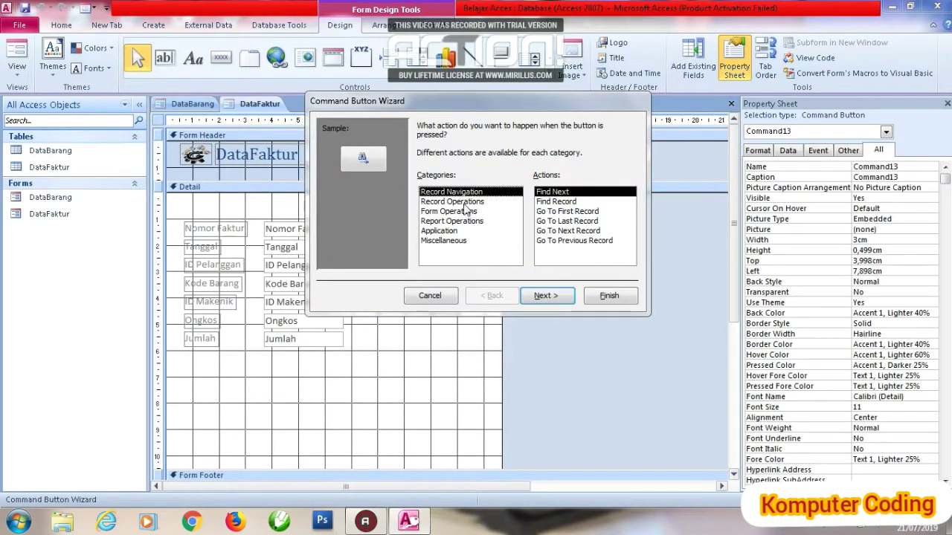
left_click(452, 202)
left_click(556, 202)
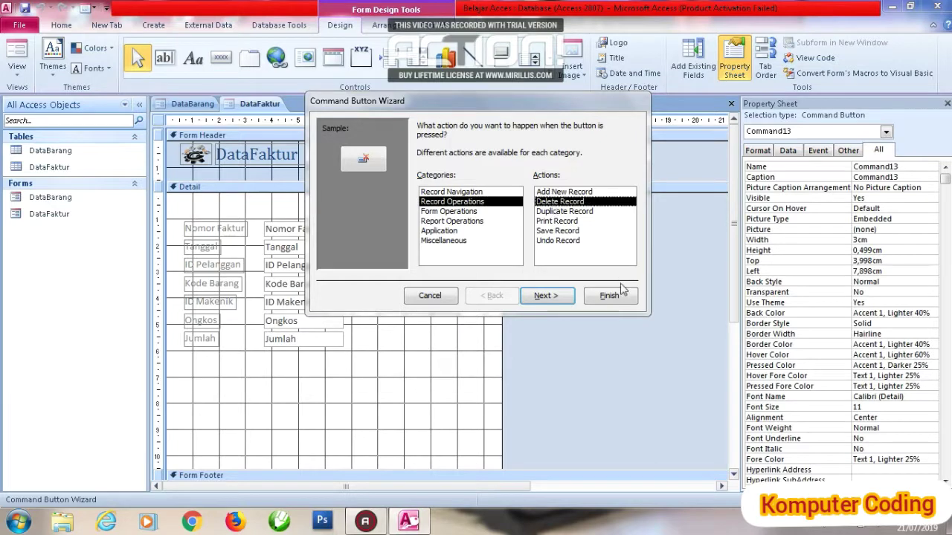
left_click(609, 295)
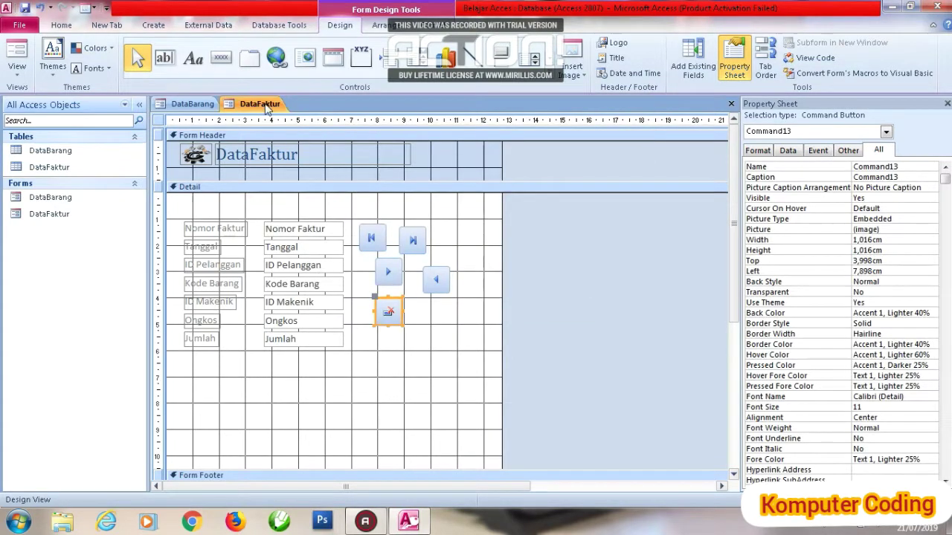
Add a command button right of the DataFaktur form's delete-record button with the Record Operations action Save Record.
left_click(221, 57)
left_click(421, 308)
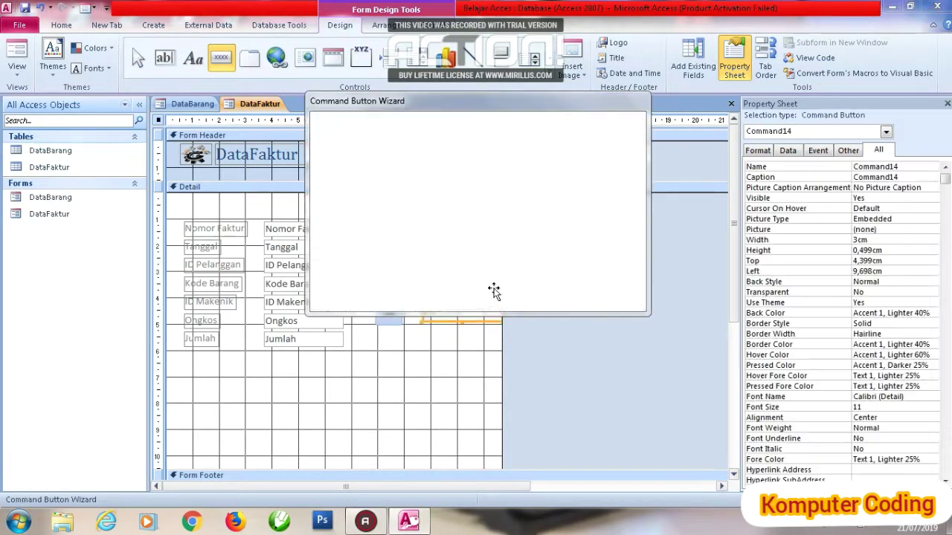
left_click(452, 201)
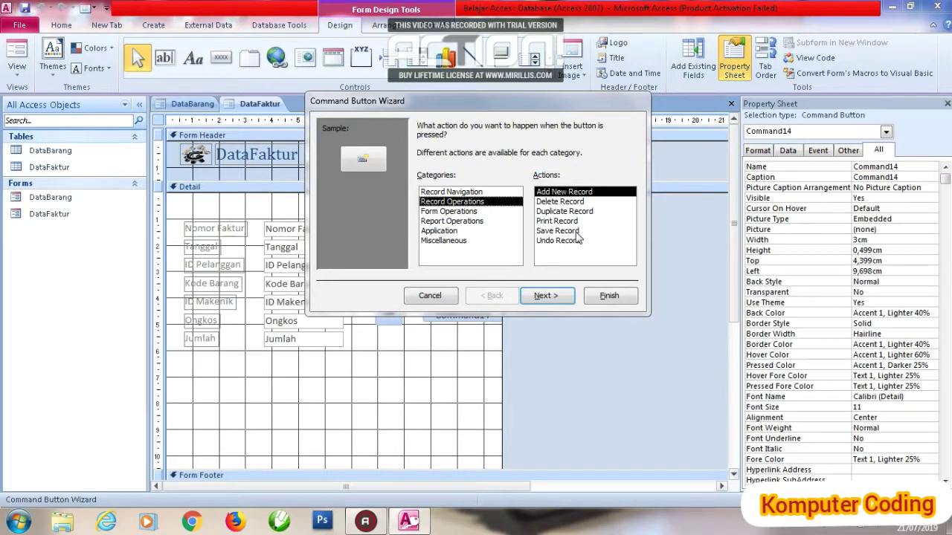
left_click(573, 232)
left_click(609, 295)
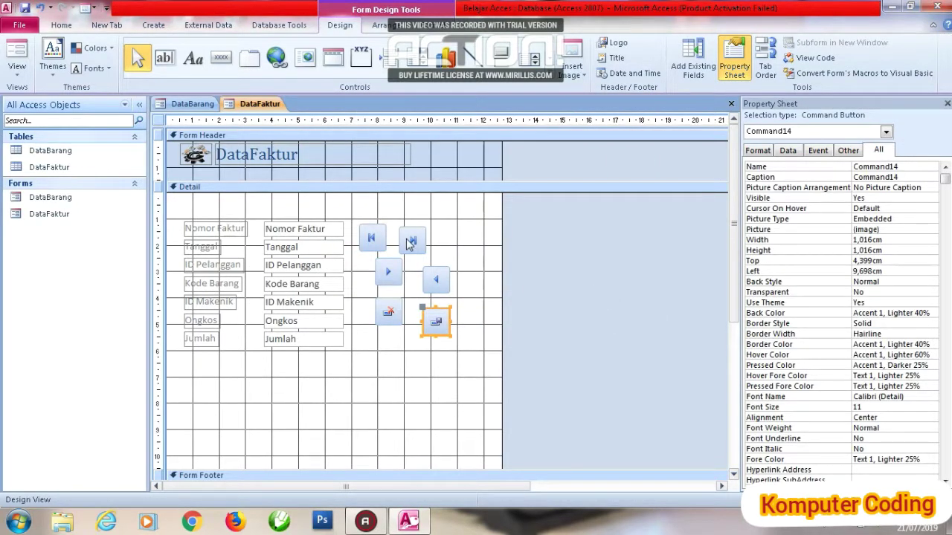
Arrange the first, previous, next and last buttons in a row beside Nomor Faktur, and space the delete and save buttons apart beside Ongkos and Jumlah.
left_click_drag(414, 244, 474, 239)
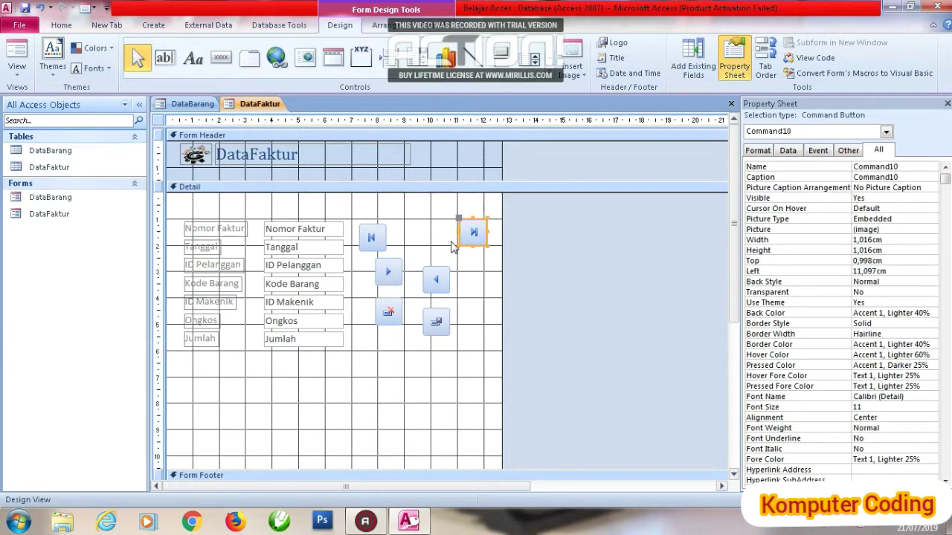
left_click_drag(376, 240, 370, 237)
mouse_move(483, 236)
left_mouse_down()
mouse_move(474, 235)
mouse_move(483, 235)
left_mouse_up()
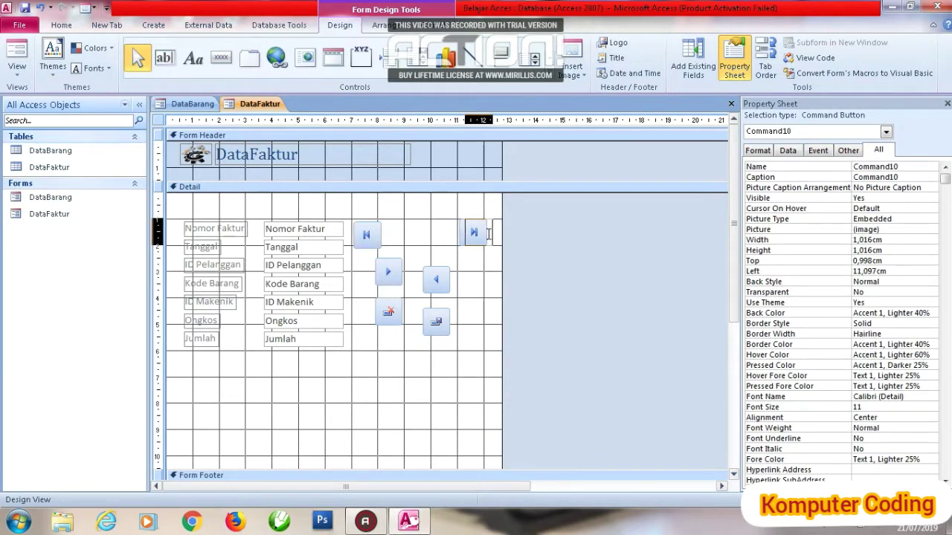
left_click_drag(387, 272, 449, 236)
left_click_drag(444, 281, 410, 233)
left_click(377, 239)
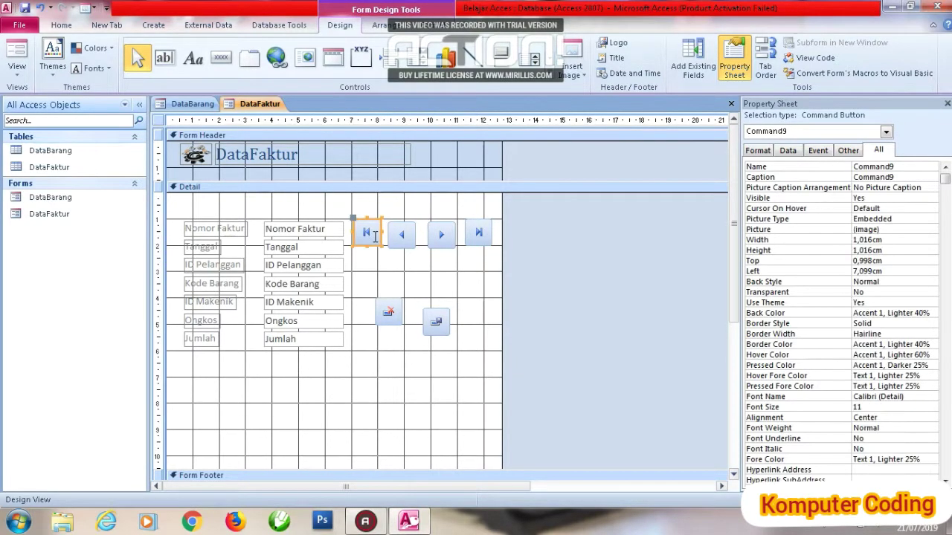
left_click_drag(392, 316, 375, 331)
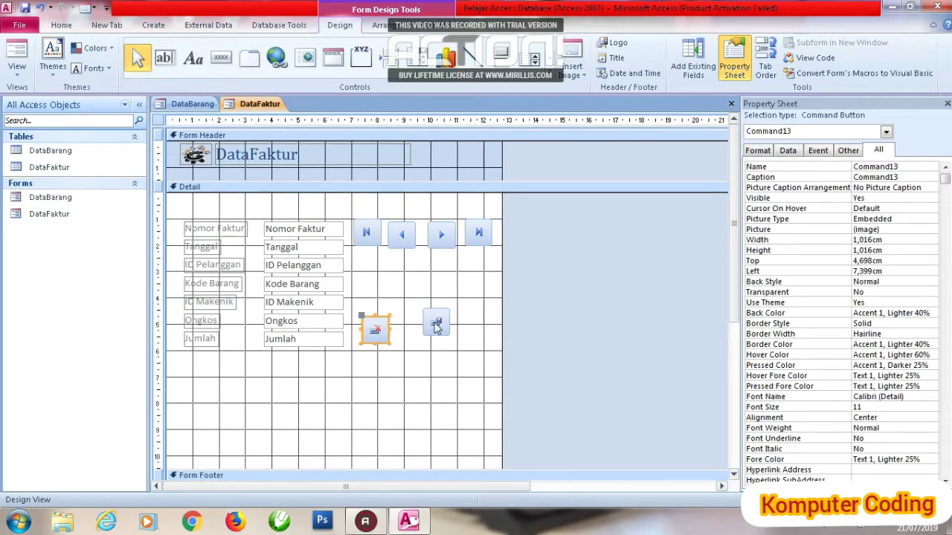
left_click_drag(436, 322, 462, 337)
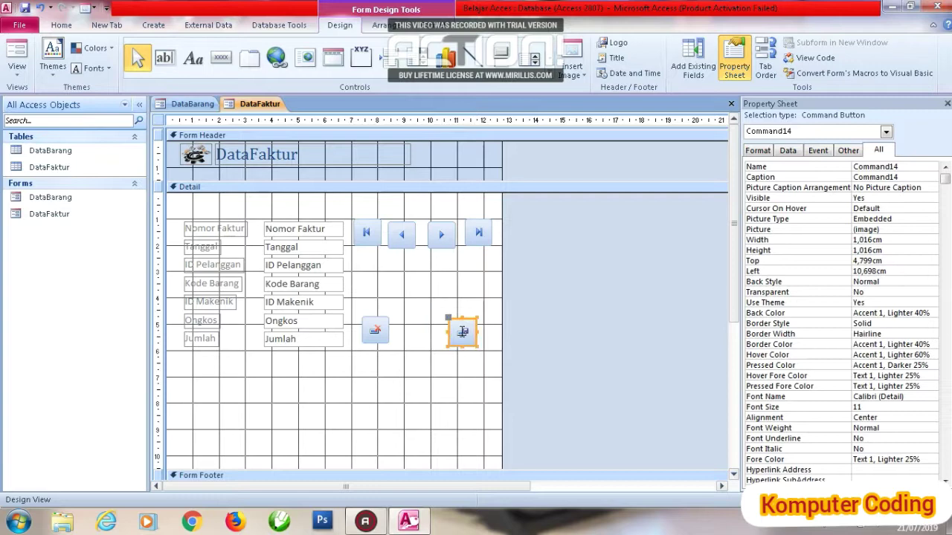
Add a command button without a wizard action below the navigation button row and caption it "Next".
left_click(221, 57)
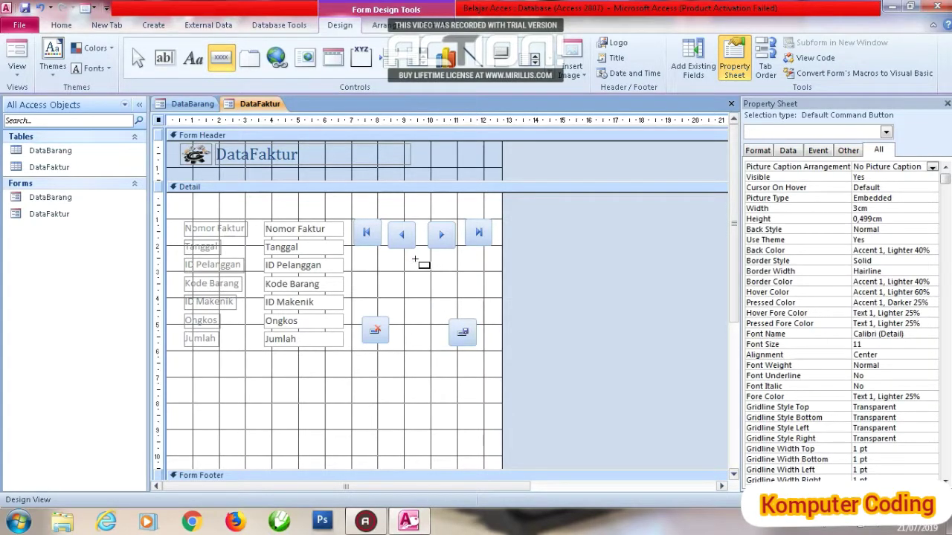
left_click(402, 259)
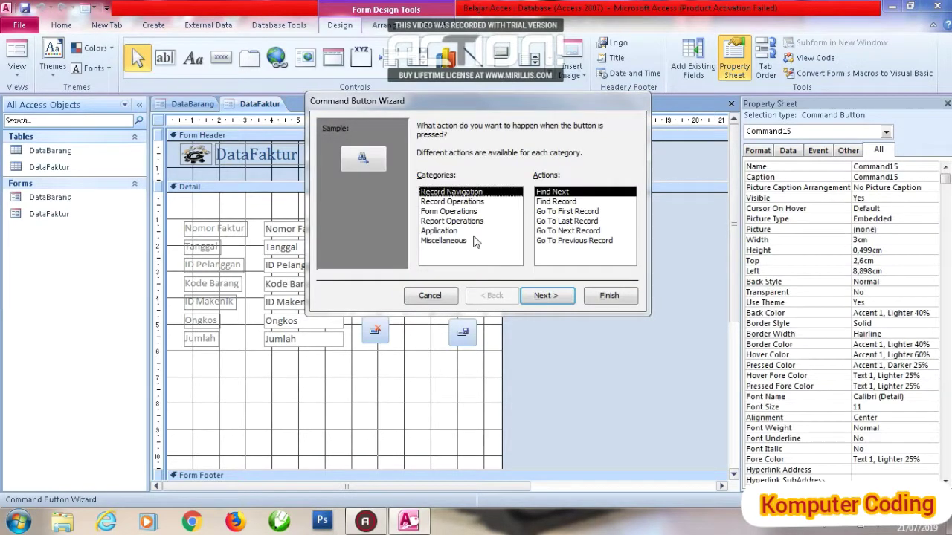
left_click(443, 301)
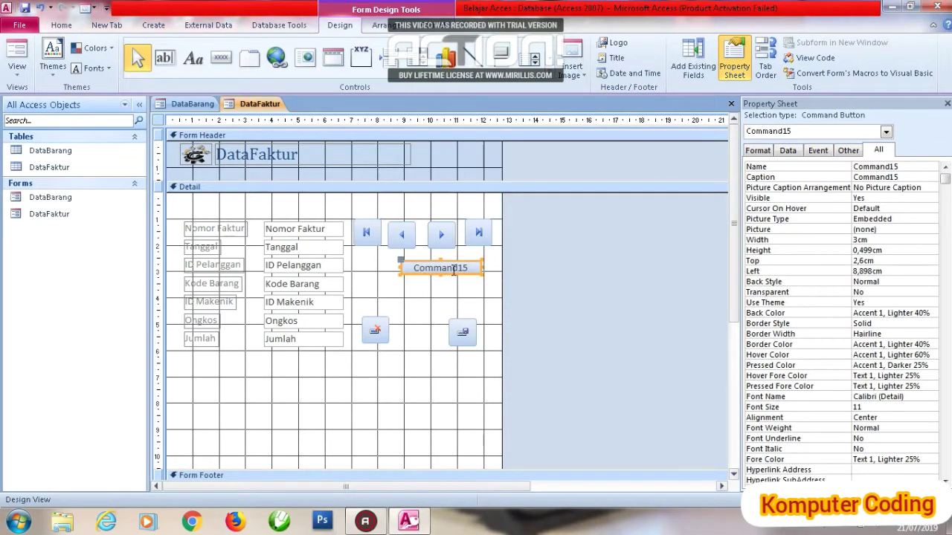
double_click(453, 271)
type("Next")
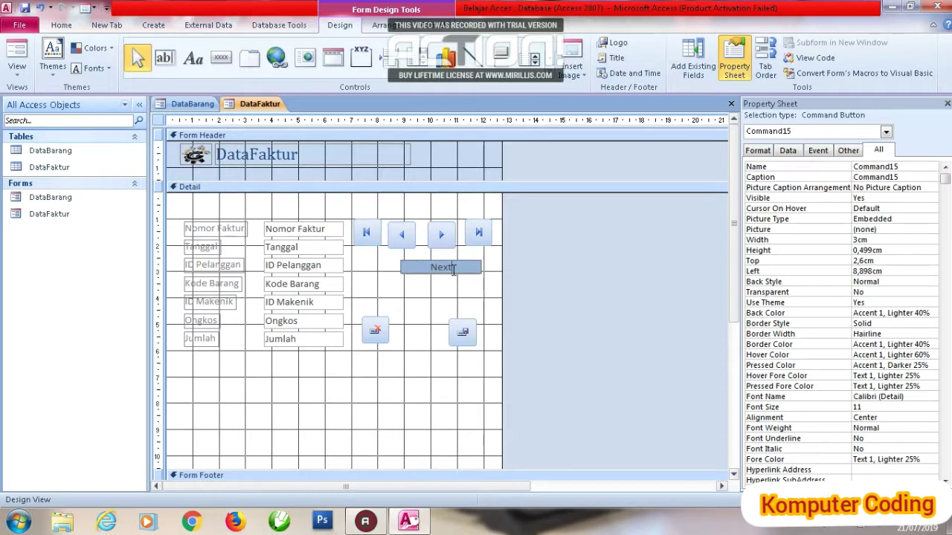
key("Return")
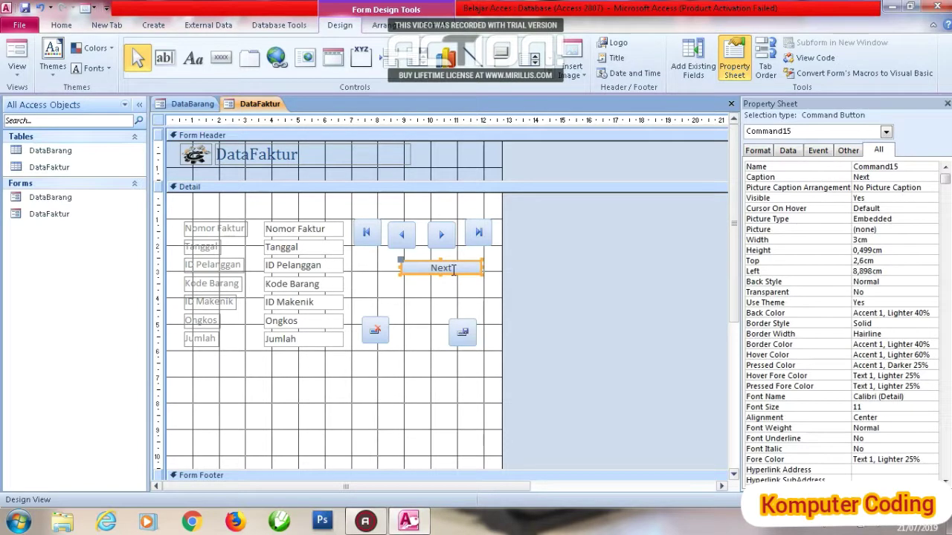
Add a command button without a wizard action below the DataFaktur form's Next button and caption it "Report".
left_click(221, 58)
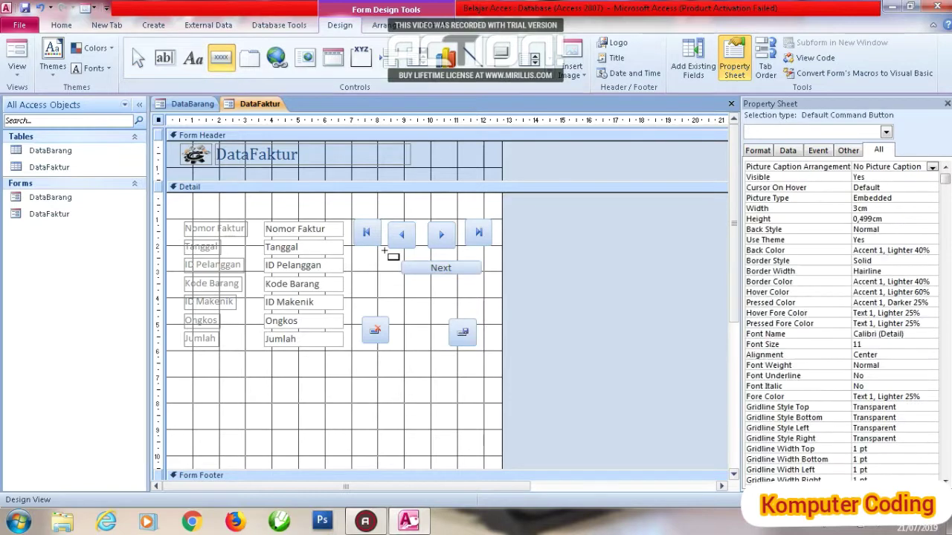
left_click(404, 287)
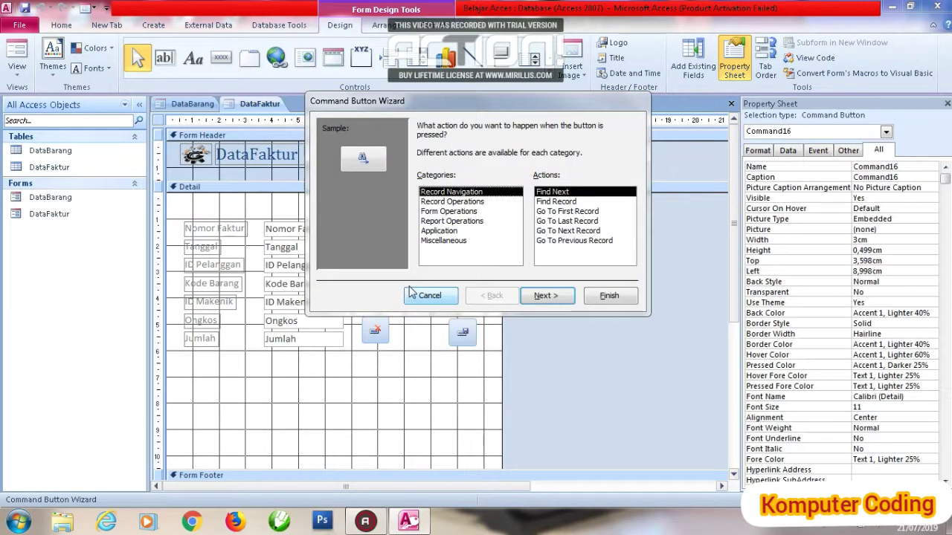
key("Escape")
left_click(433, 291)
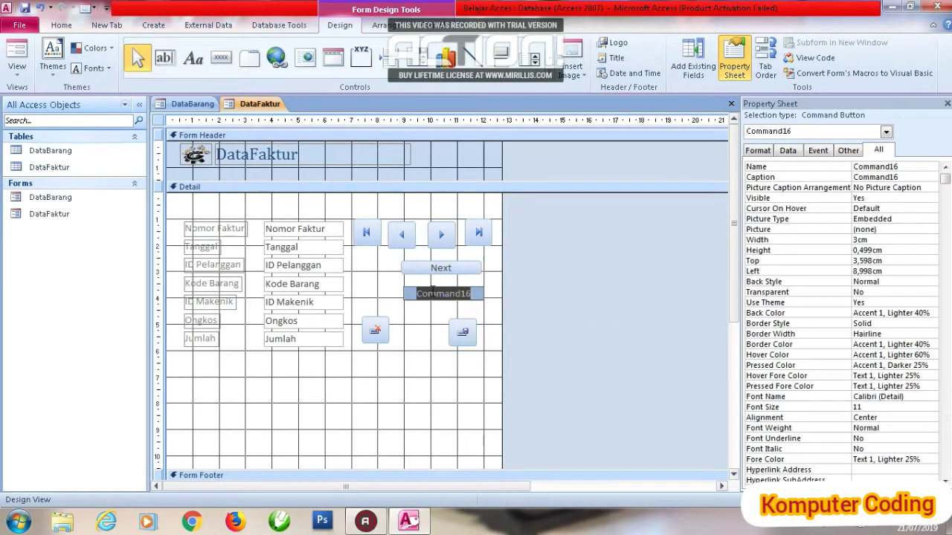
type("Re")
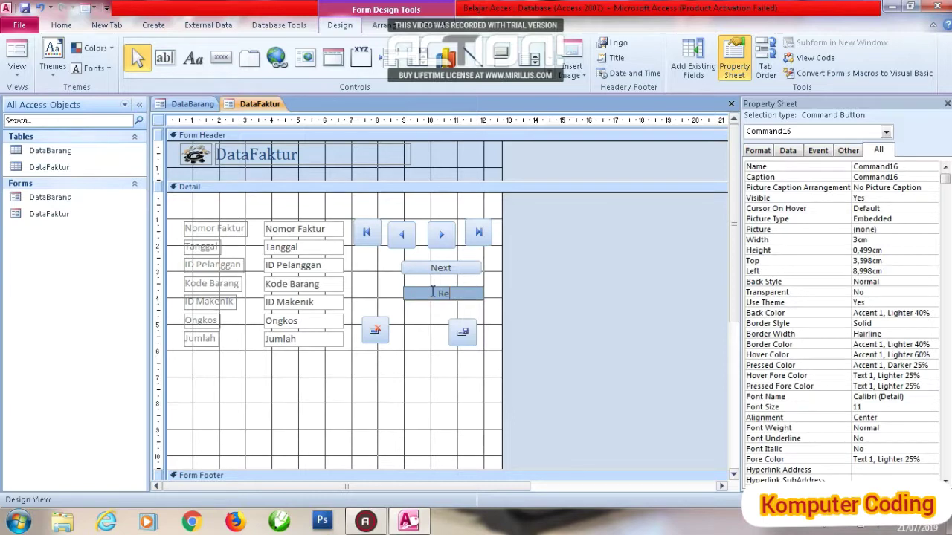
type("port")
left_click(414, 333)
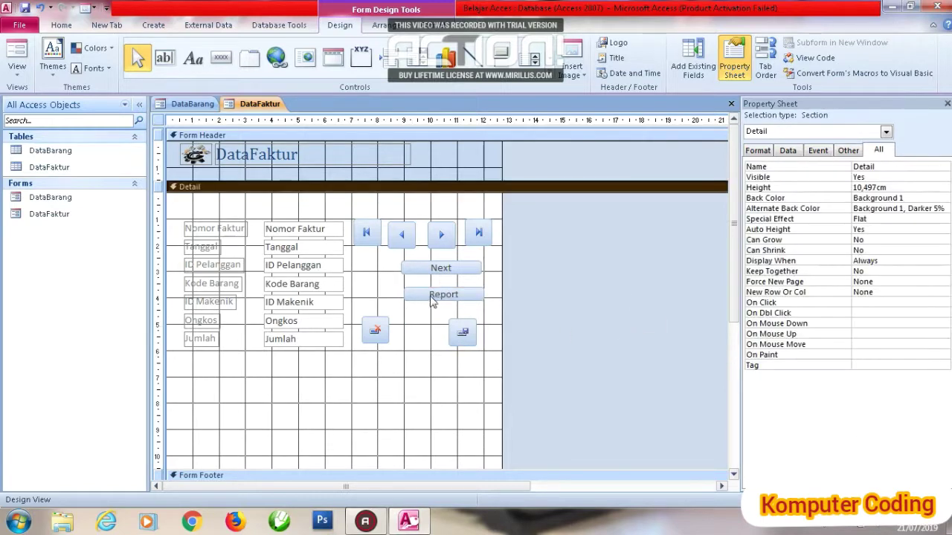
Centre the Next and Report buttons under the evenly aligned navigation row, and move the delete and save buttons closer beneath them.
left_click_drag(443, 269, 414, 272)
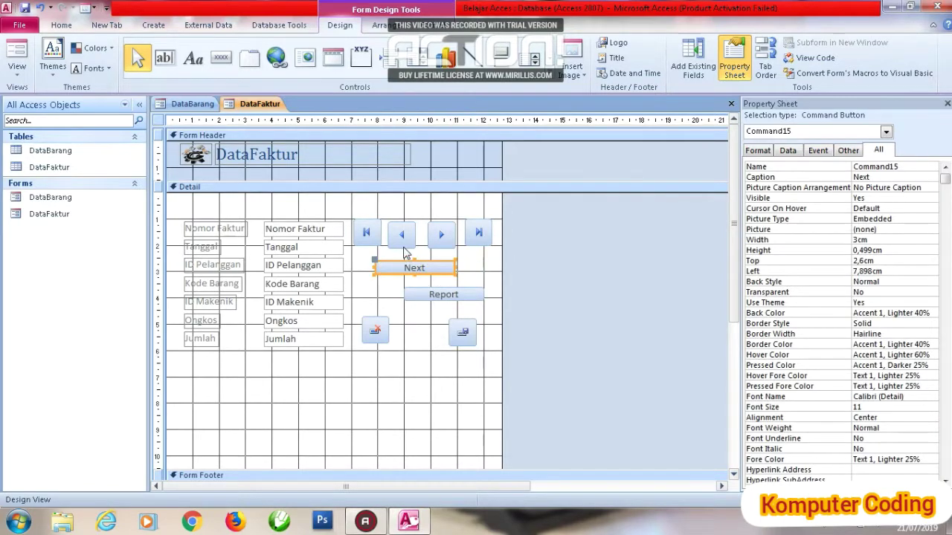
left_click(403, 236)
left_click(441, 242)
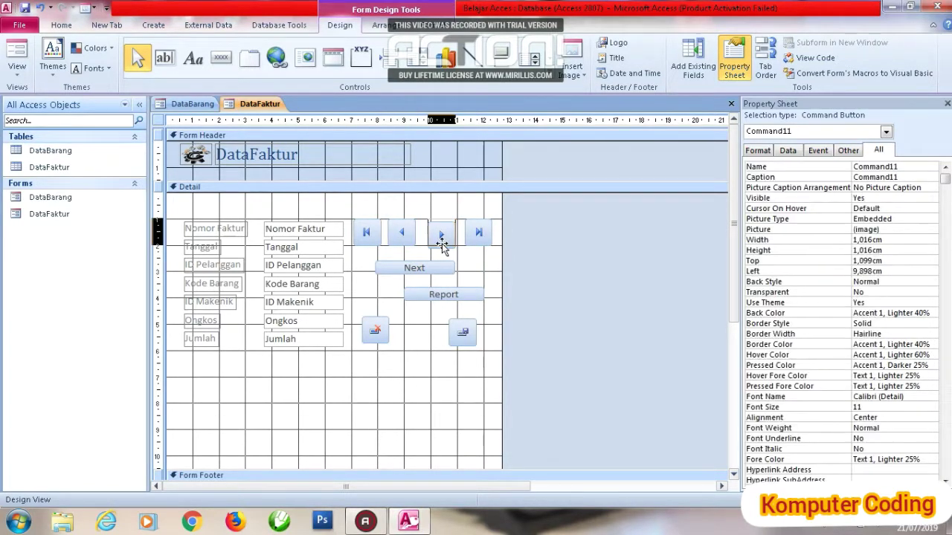
left_click_drag(434, 274, 417, 294)
left_click(381, 333)
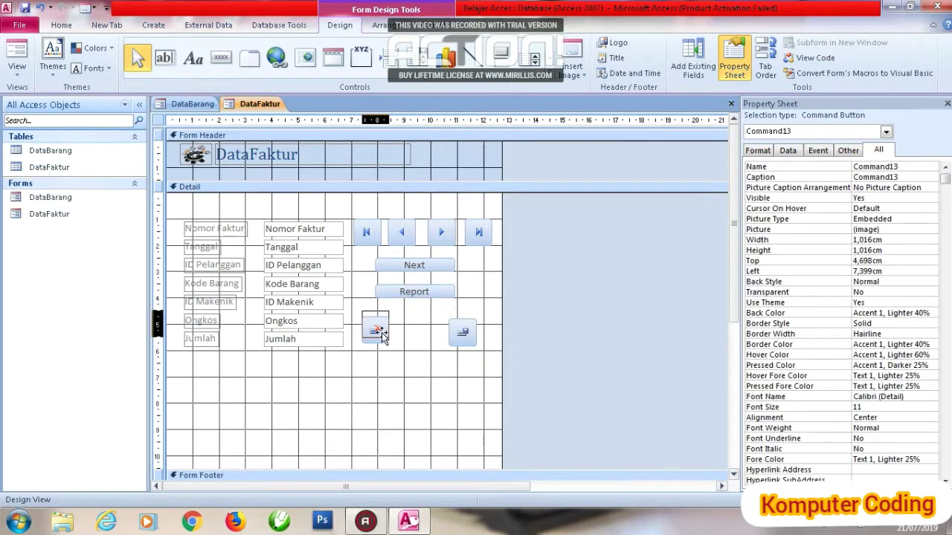
left_click(464, 337)
left_click_drag(464, 336, 456, 336)
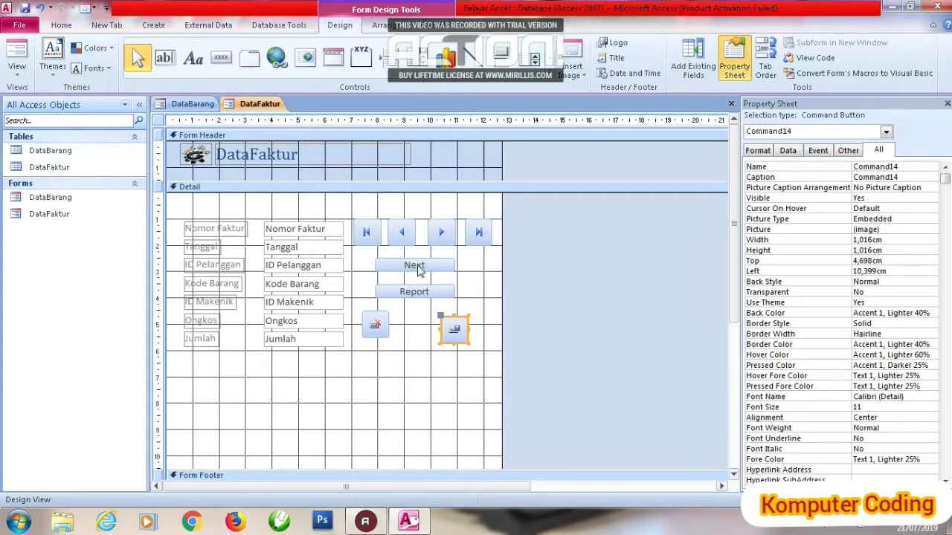
Change the caption of the DataFaktur form's Next text button to "Previous".
left_click(422, 268)
left_click(416, 265)
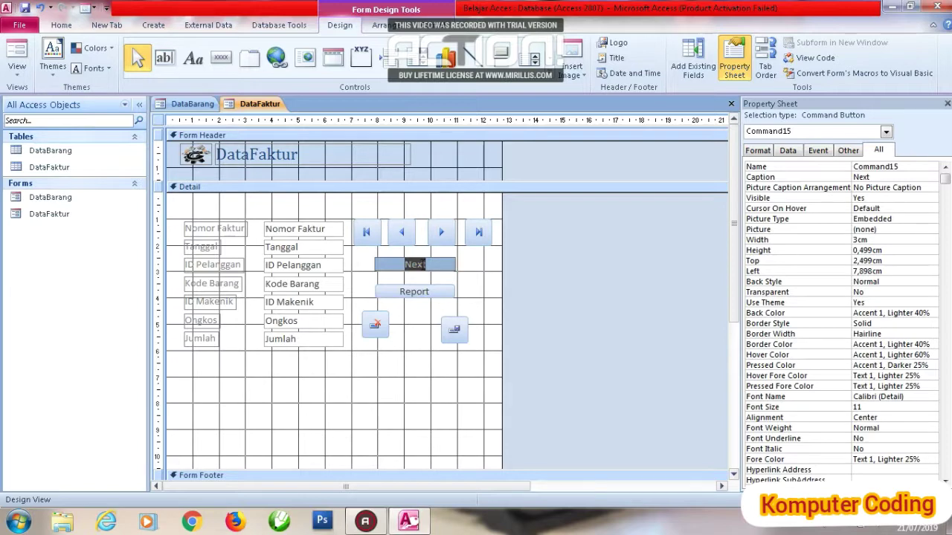
type("Previous")
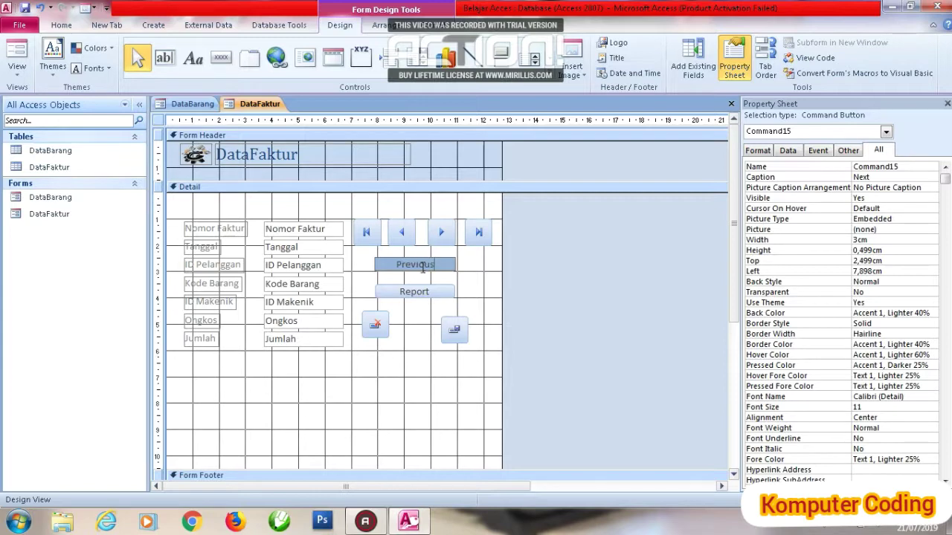
left_click(429, 343)
Switch to the DataBarang form and arrange its first, previous, next and last buttons in a row beside Kode Barang.
left_click(200, 116)
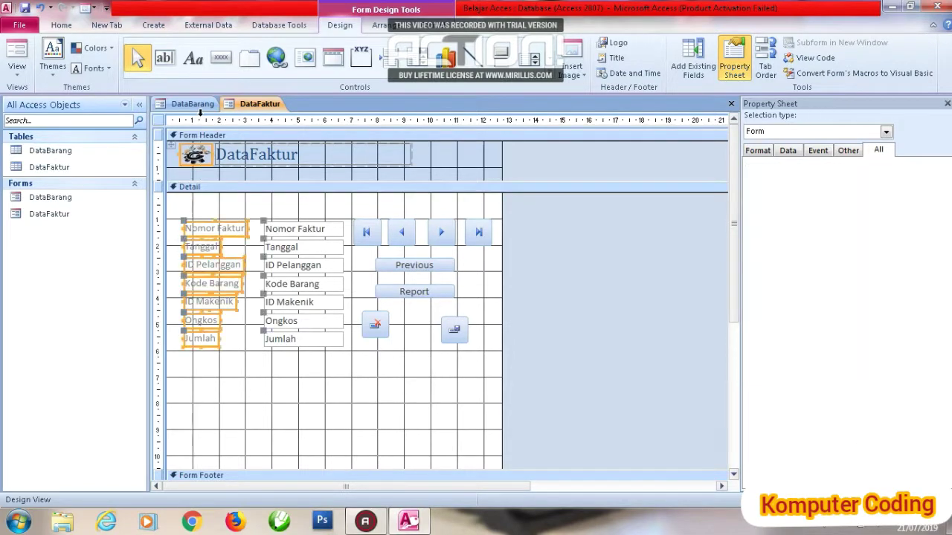
left_click(195, 105)
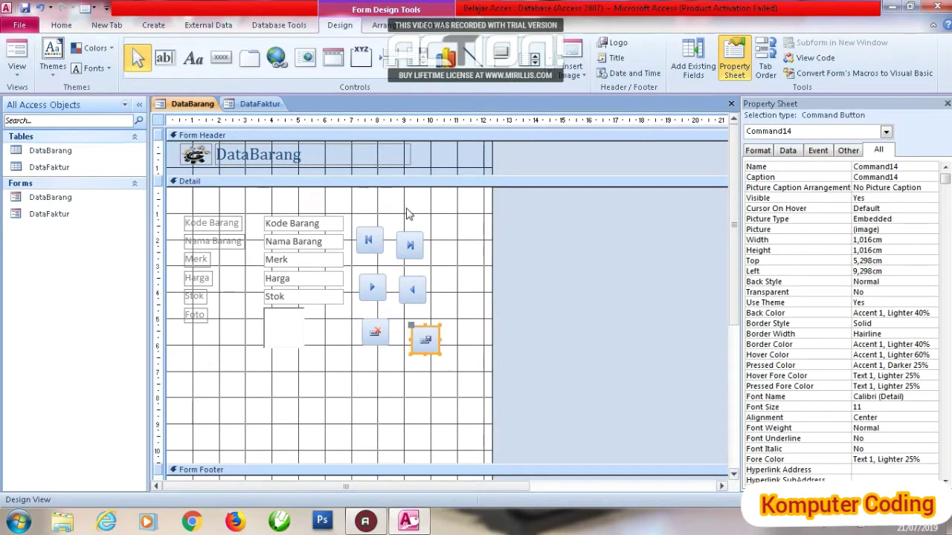
left_click_drag(370, 243, 458, 240)
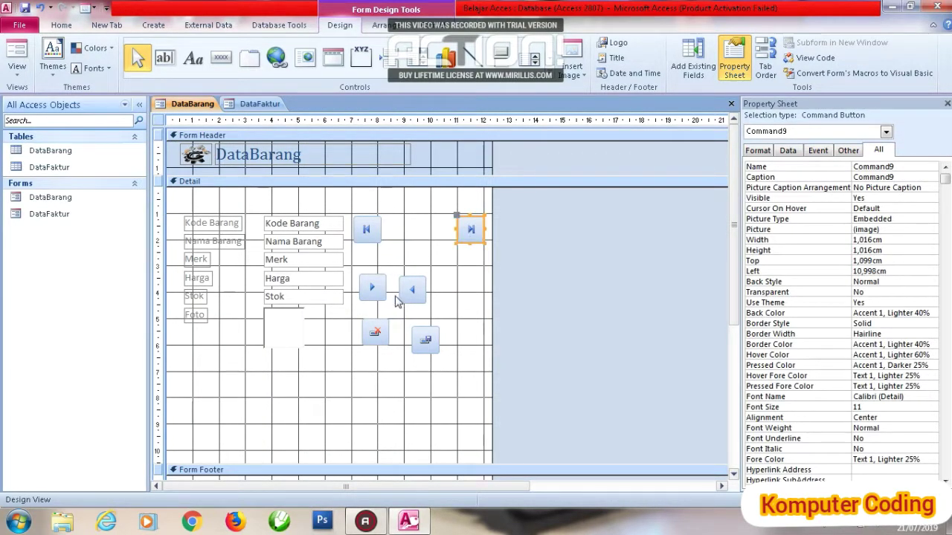
left_click_drag(377, 290, 438, 231)
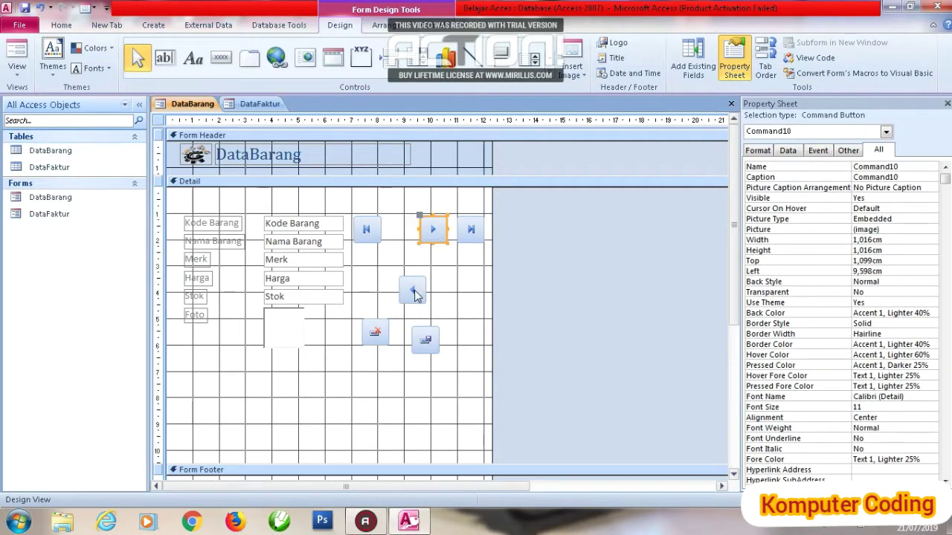
left_click_drag(415, 295, 399, 235)
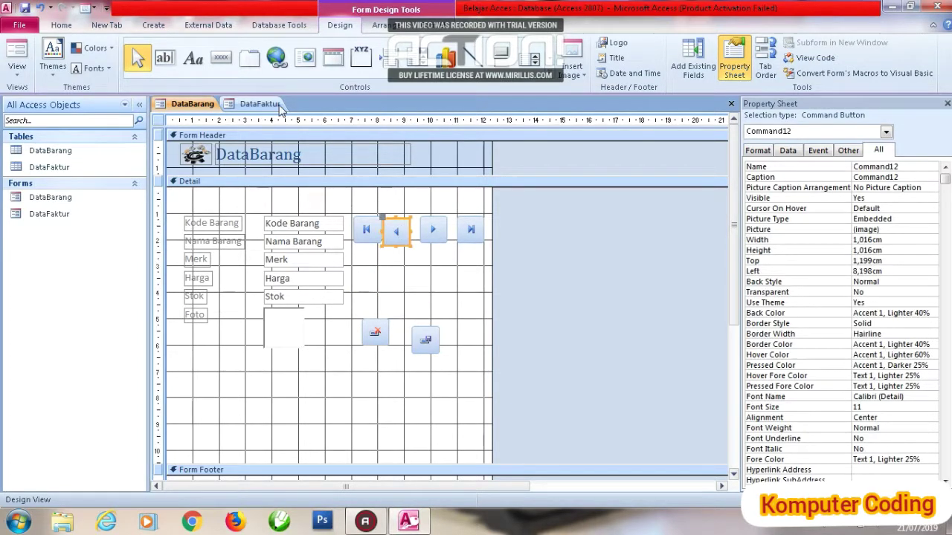
Add a command button without a wizard action below the DataBarang form's navigation row and caption it "Next".
left_click(220, 57)
left_click(402, 261)
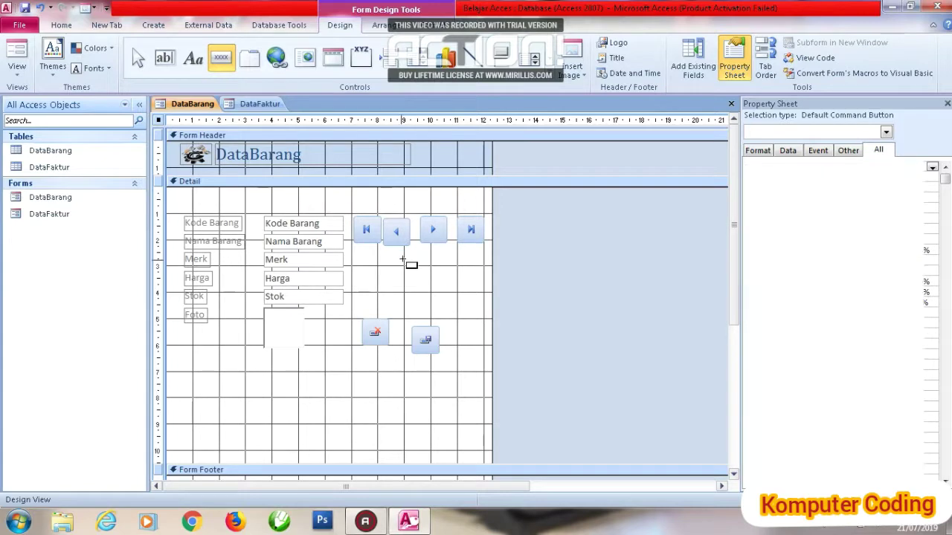
left_click(426, 306)
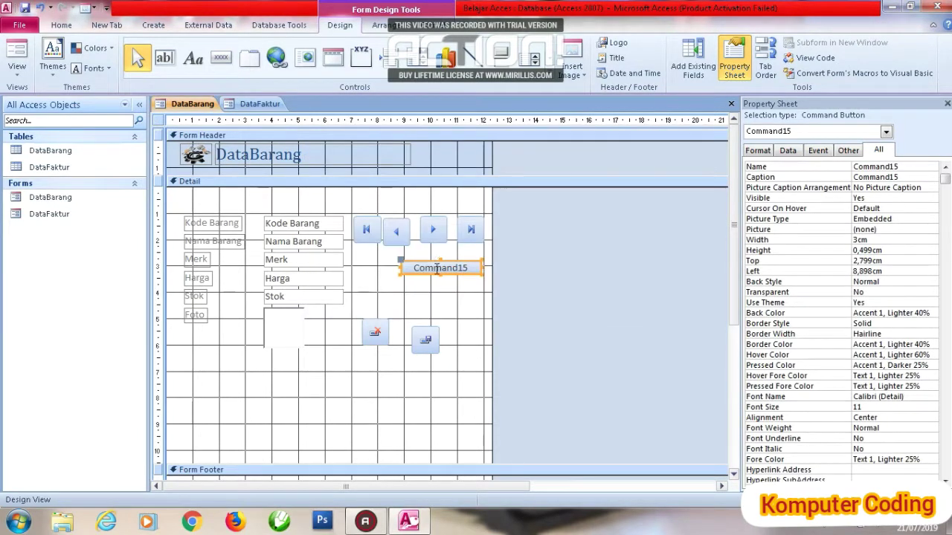
left_click(435, 268)
key("Tab")
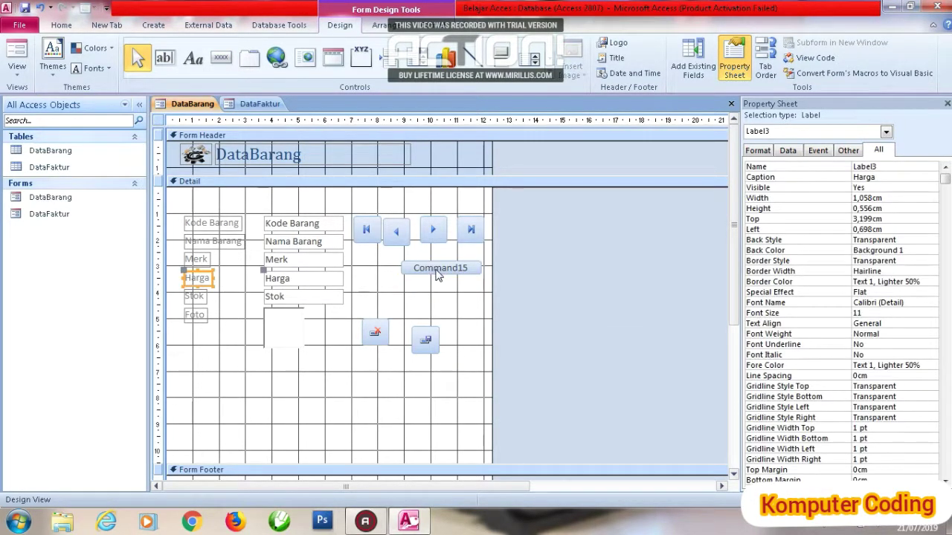
left_click(437, 272)
left_click(438, 268)
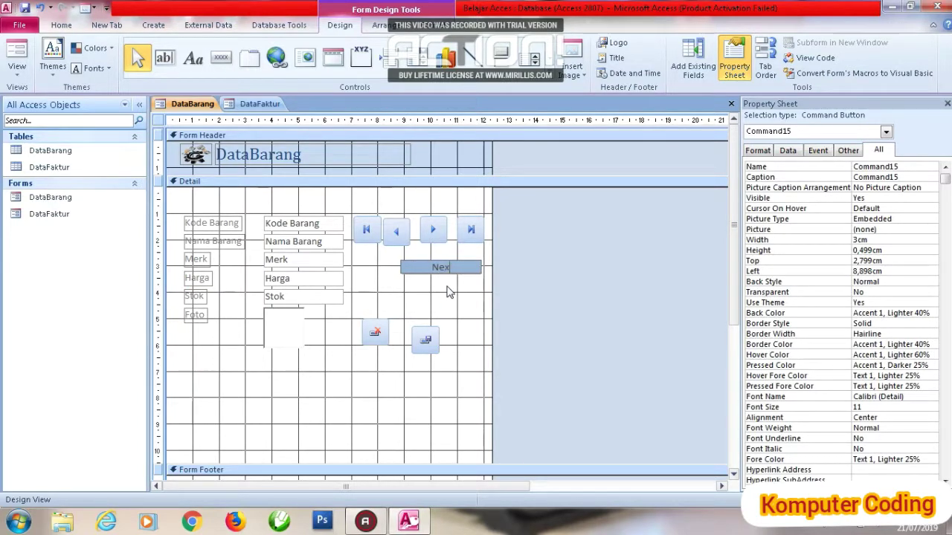
left_click(450, 296)
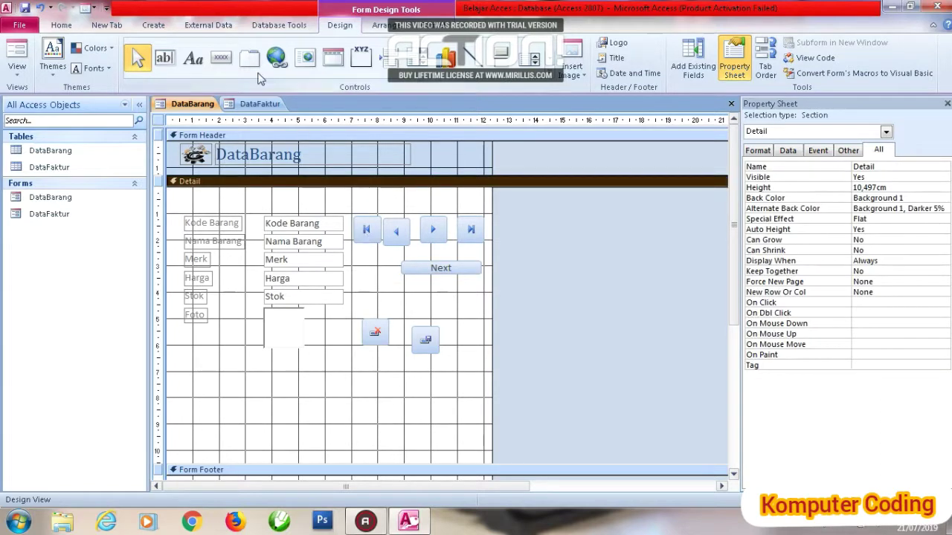
Add a command button without a wizard action below the DataBarang form's Next button and caption it "Report".
left_click(221, 57)
left_click(407, 287)
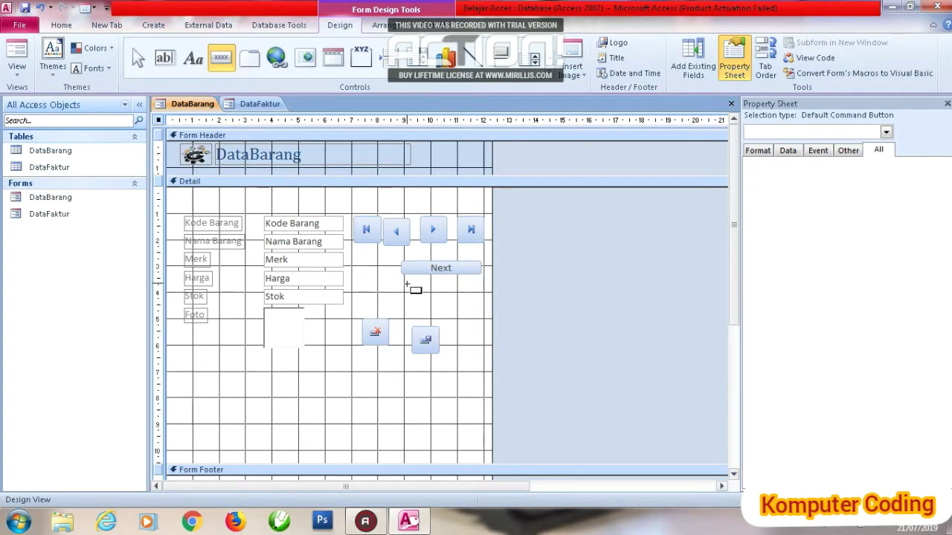
left_click(430, 296)
left_click(439, 291)
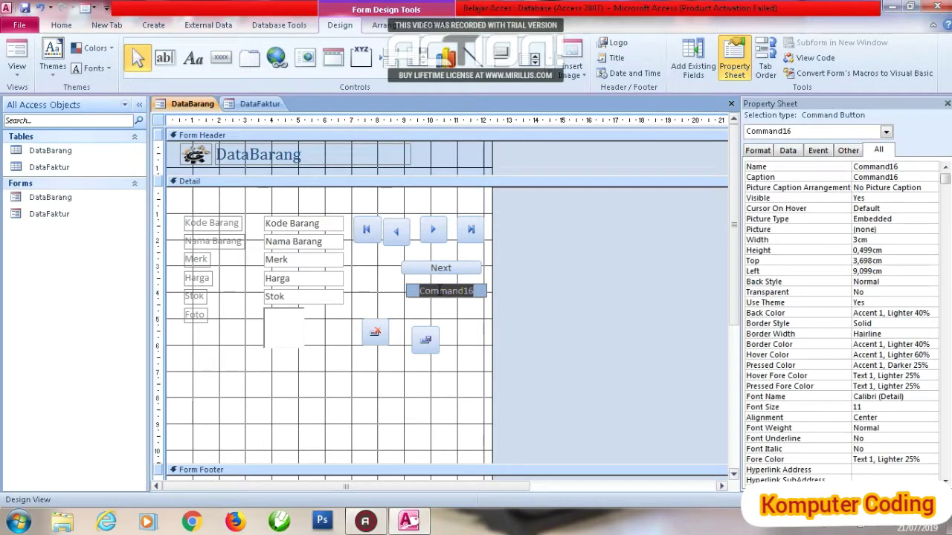
type("Report")
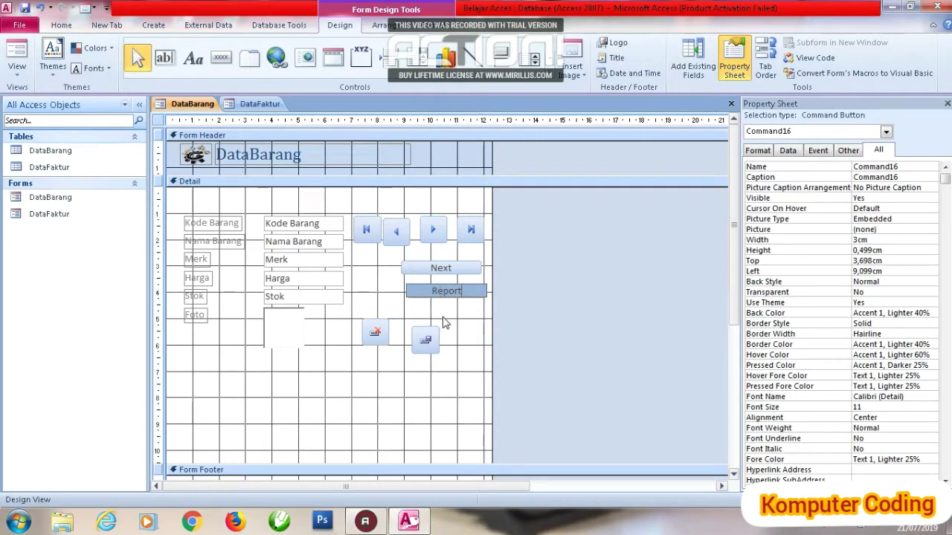
left_click(444, 323)
Even out the DataBarang navigation row, centre the Next and Report buttons under it, and place the delete and save buttons below them.
left_click(399, 229)
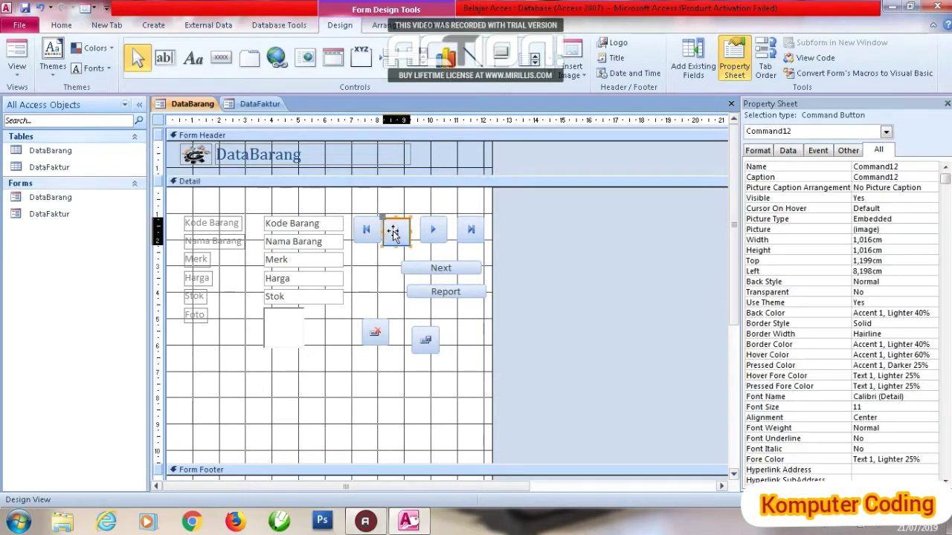
left_click_drag(424, 230, 430, 230)
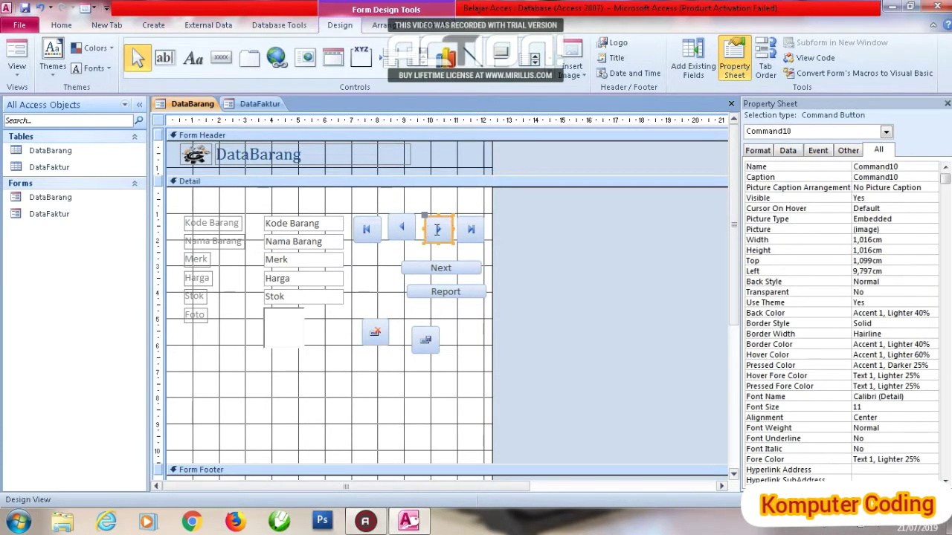
left_click(461, 230)
left_click_drag(452, 268, 431, 260)
left_click(448, 291, "shift")
left_click_drag(449, 291, 419, 286)
left_click_drag(380, 343, 458, 318)
Build an event for the DataBarang form's Next button with the Macro Builder.
left_click(415, 265, "shift")
right_click(415, 265)
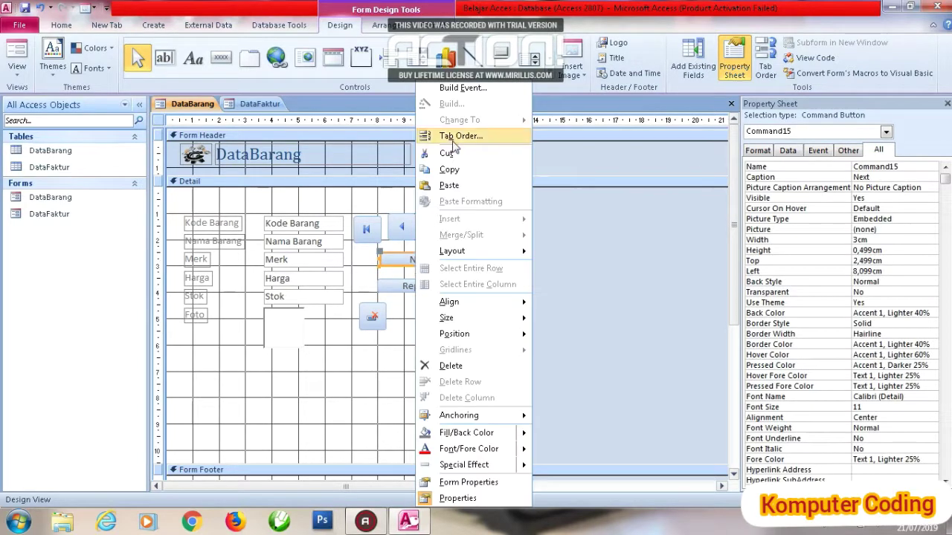
left_click(450, 90)
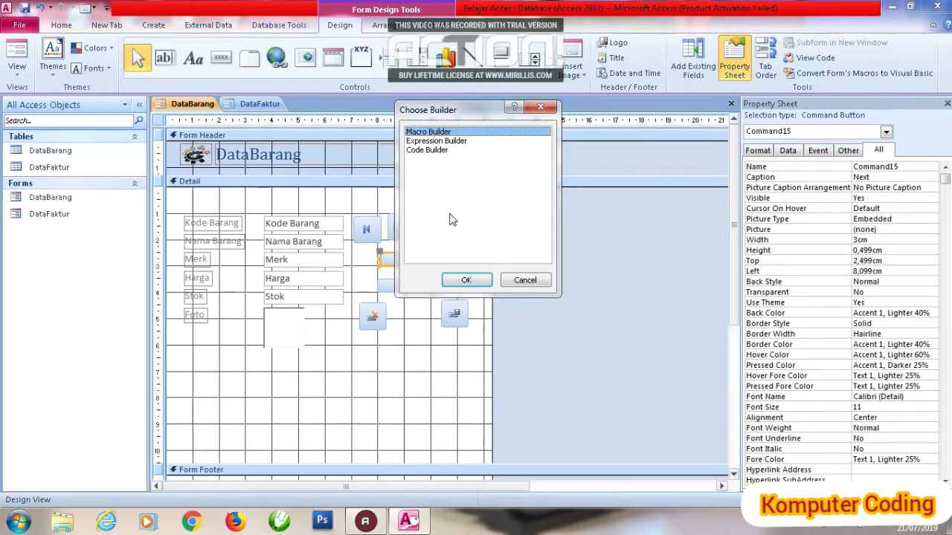
left_click(467, 281)
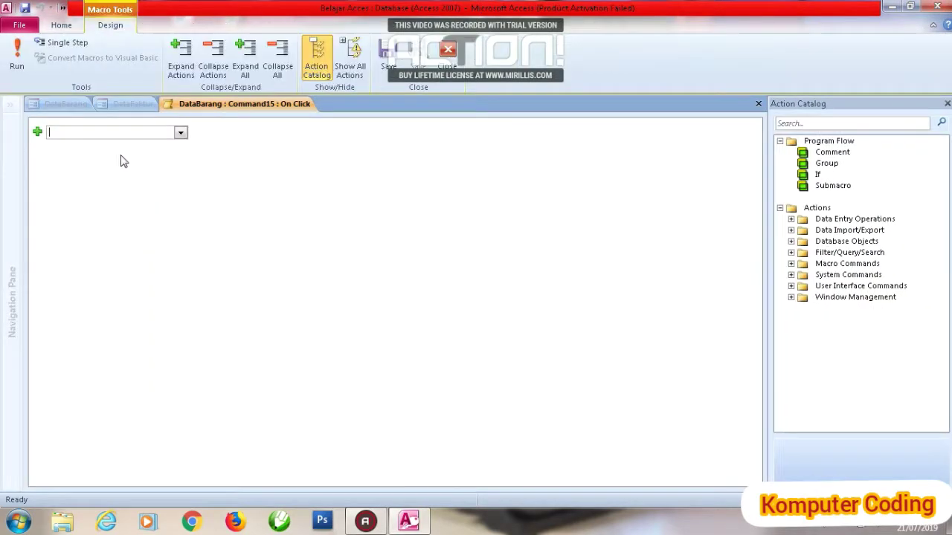
Add a CloseDatabase action to the Next button's macro and set its menu command to Close.
left_click(180, 132)
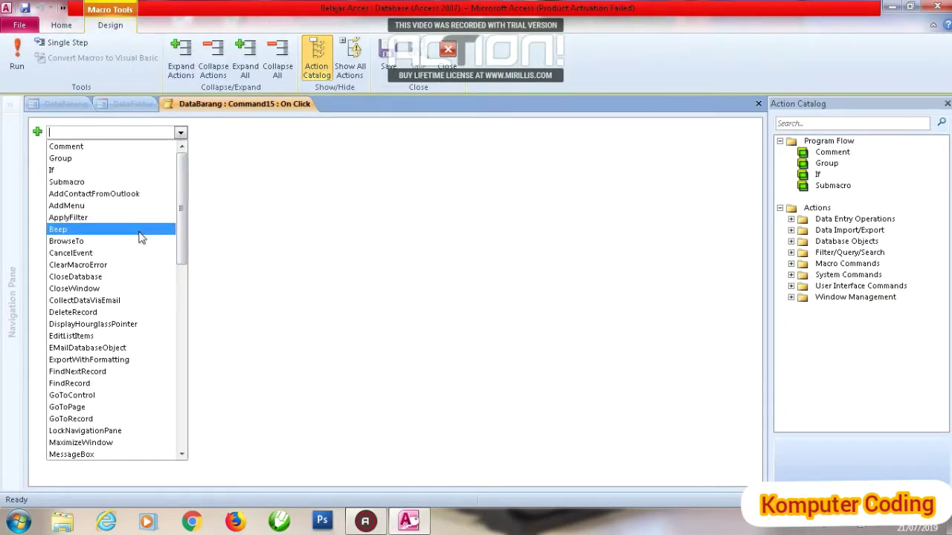
left_click(114, 280)
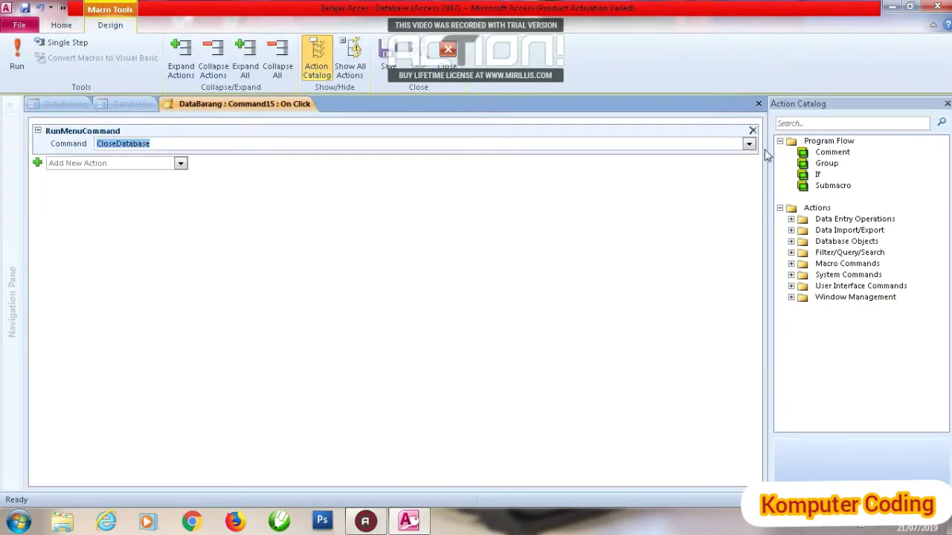
left_click(748, 144)
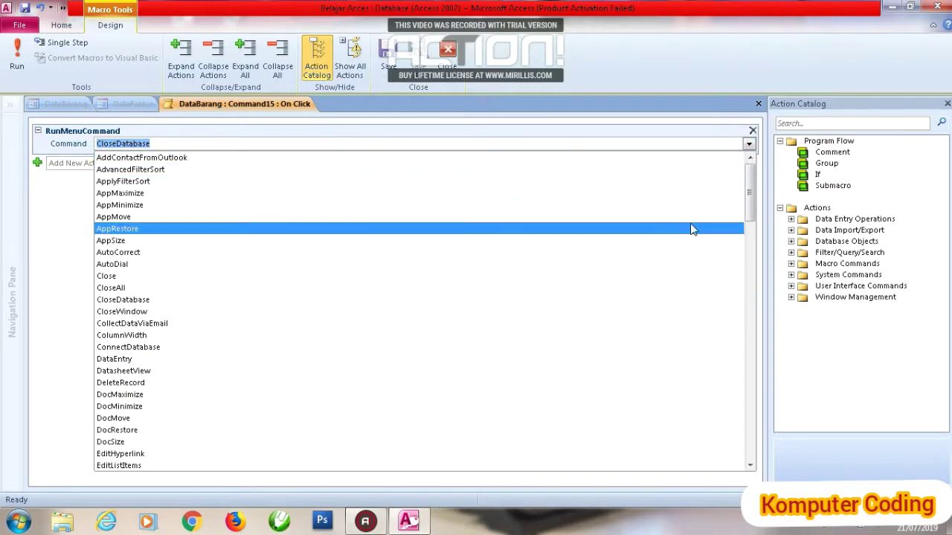
left_click(671, 280)
Add an OpenForm action for the DataFaktur form to the Next button's macro, and run it with the changes saved.
left_click(180, 163)
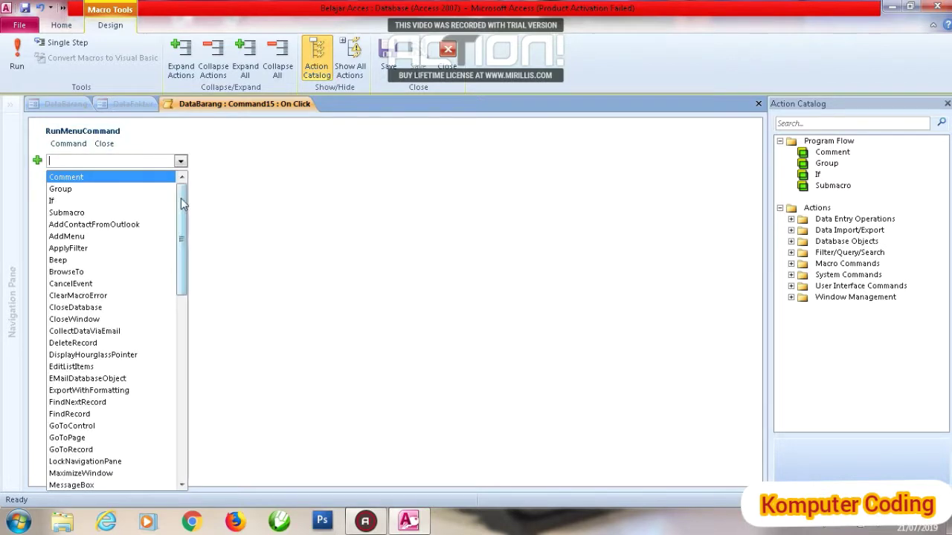
left_click_drag(186, 208, 177, 291)
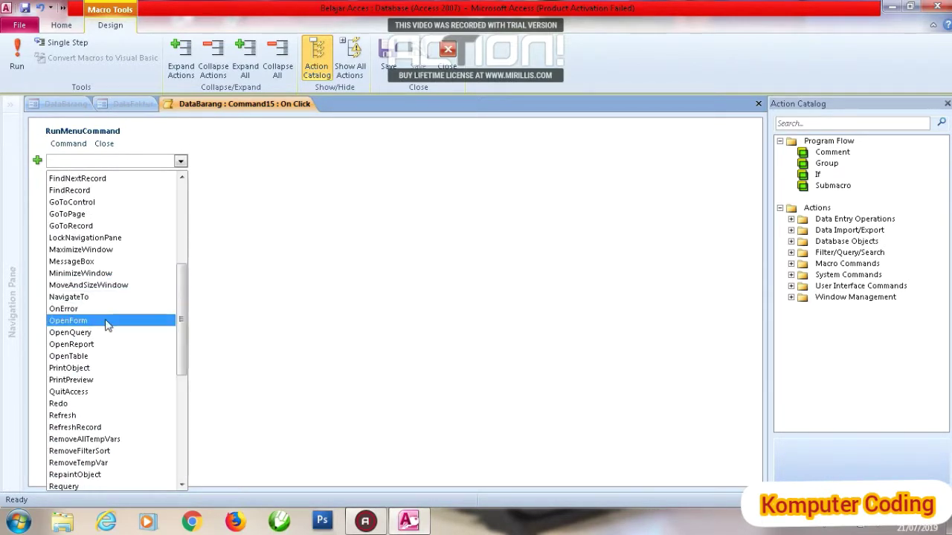
left_click(119, 321)
left_click(749, 176)
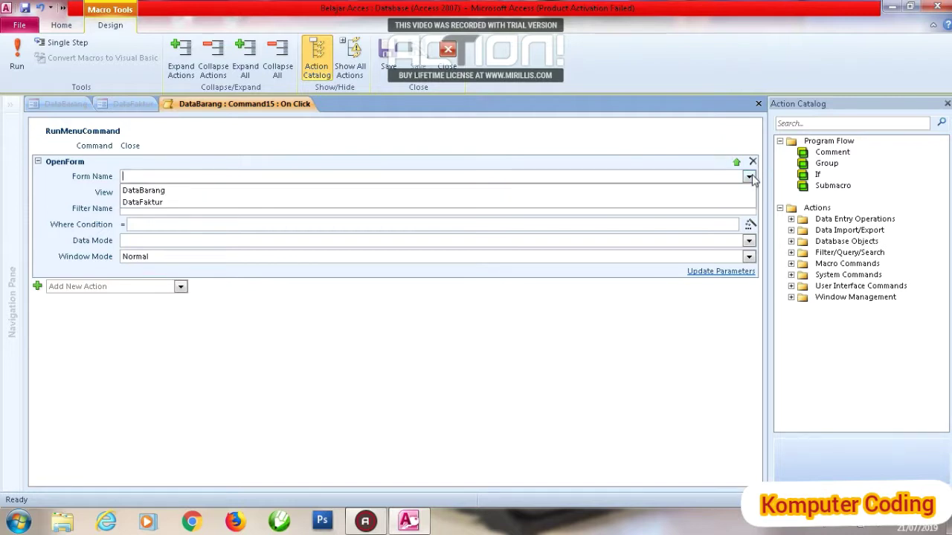
left_click(693, 204)
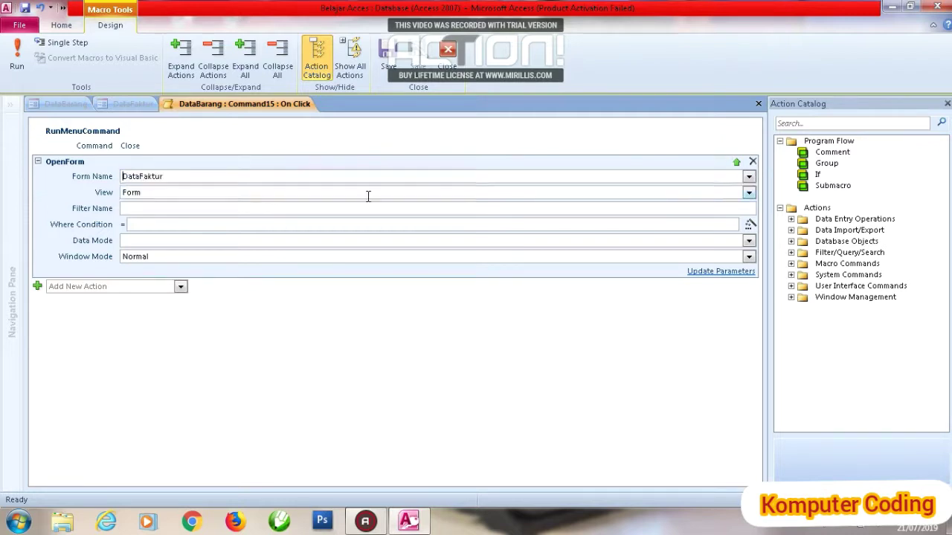
left_click(18, 66)
left_click(422, 295)
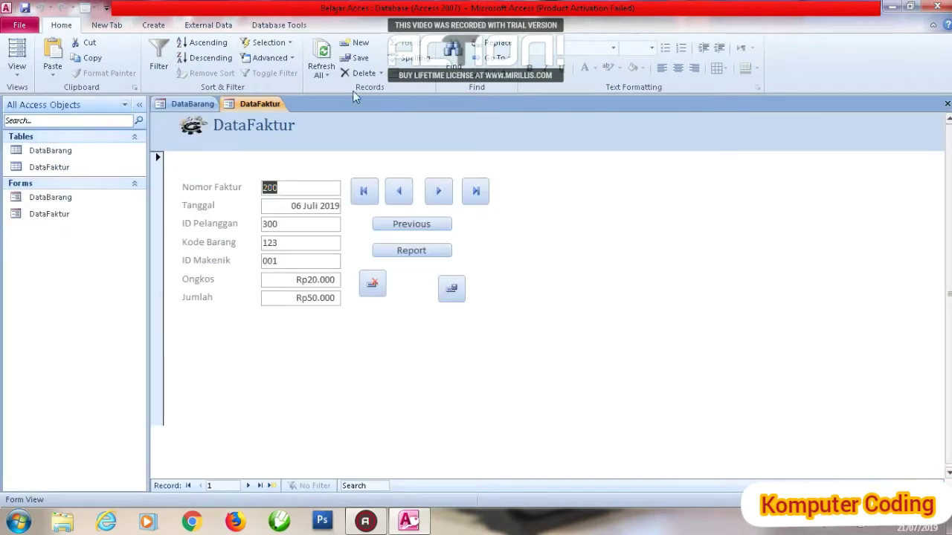
Switch the DataFaktur form to Design View and build an event for its Previous button with the Macro Builder.
right_click(250, 105)
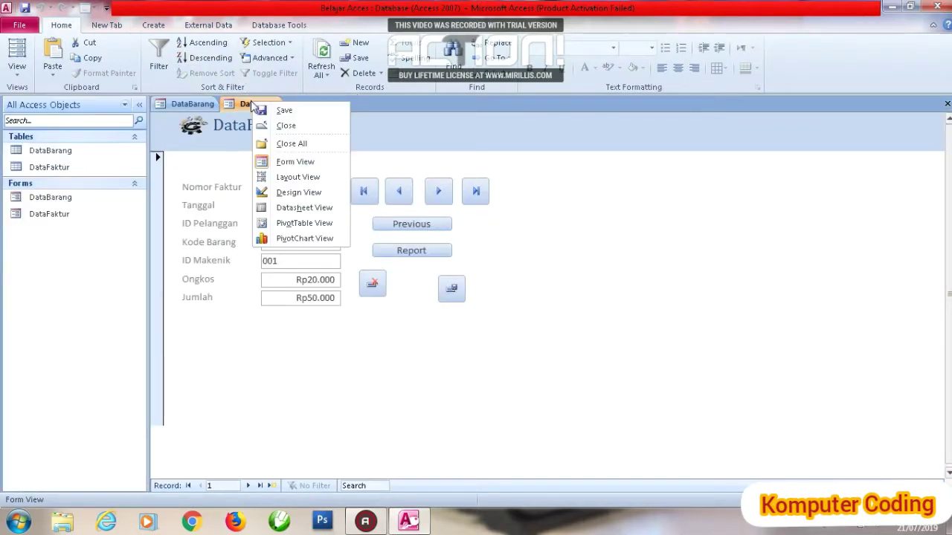
left_click(286, 195)
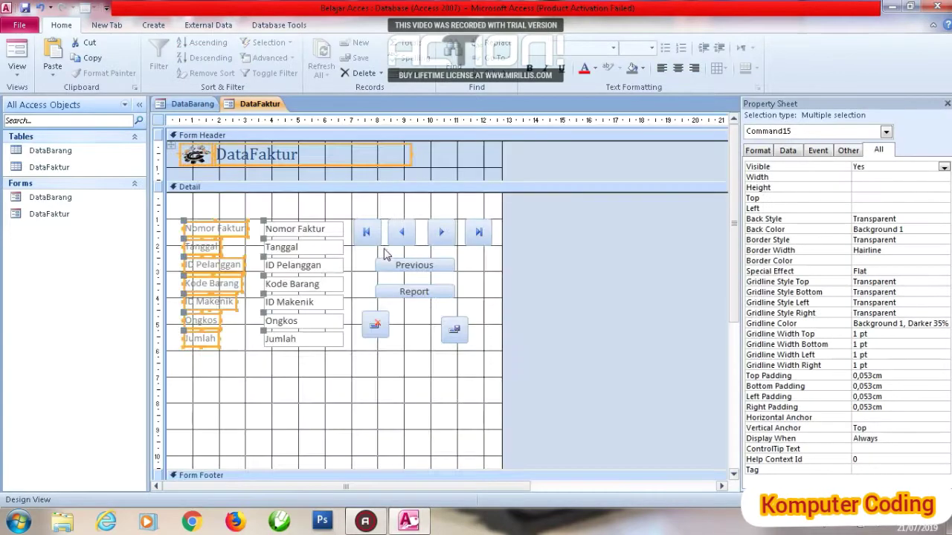
left_click(398, 268)
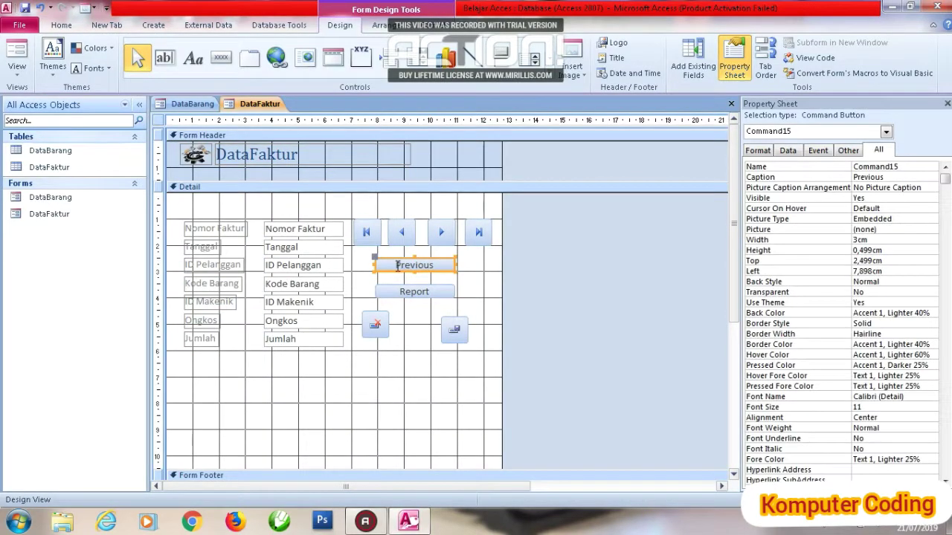
right_click(398, 268)
left_click(443, 87)
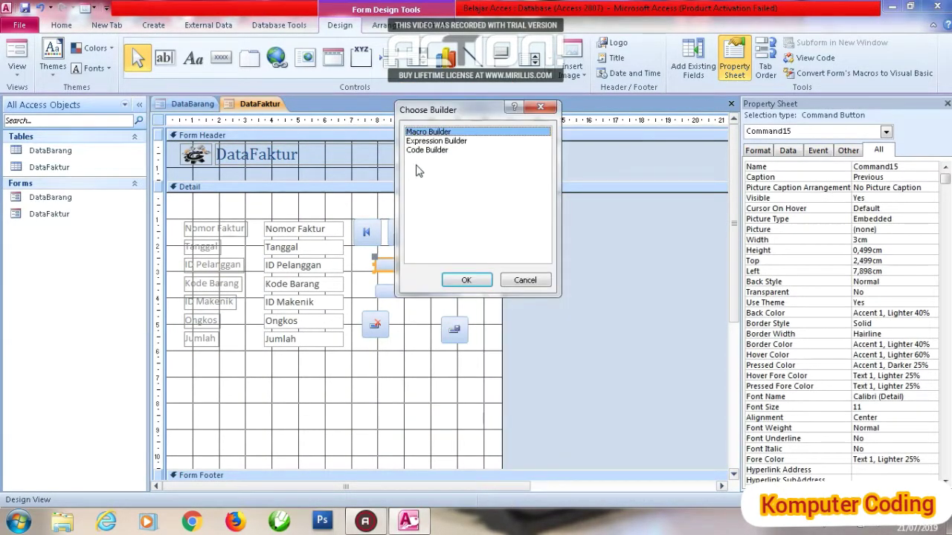
left_click(467, 280)
Add a CloseDatabase action to the Previous button's macro and set its menu command to Close.
left_click(181, 134)
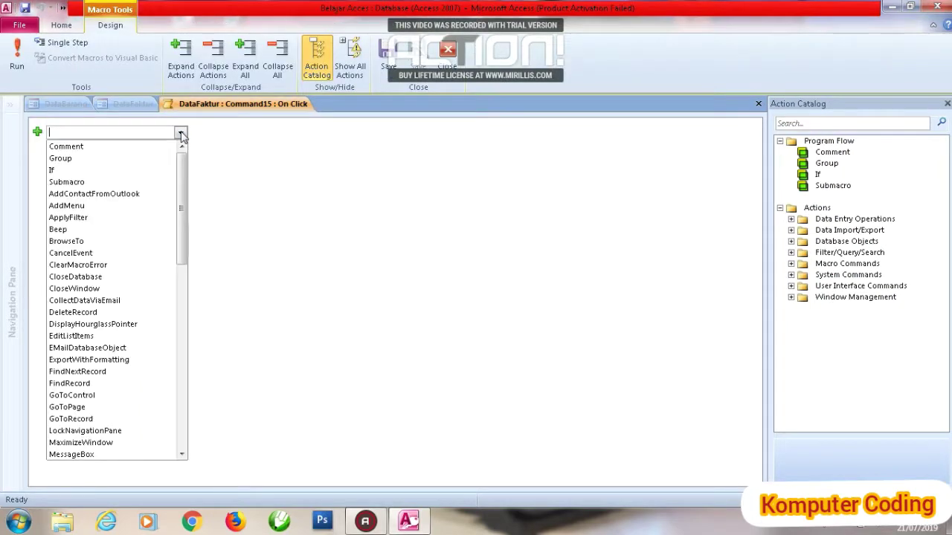
mouse_move(181, 208)
left_mouse_down()
mouse_move(182, 251)
mouse_move(179, 202)
left_mouse_up()
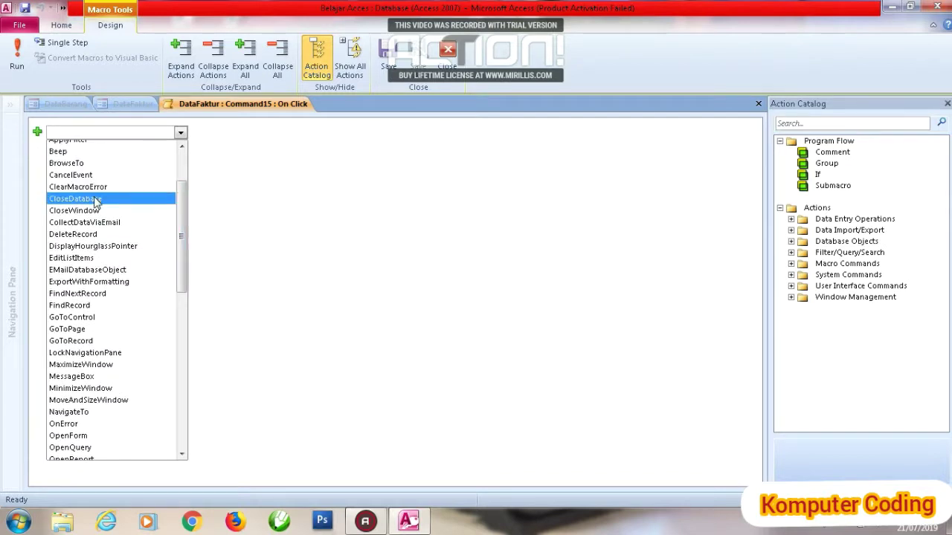
left_click(95, 199)
left_click(748, 145)
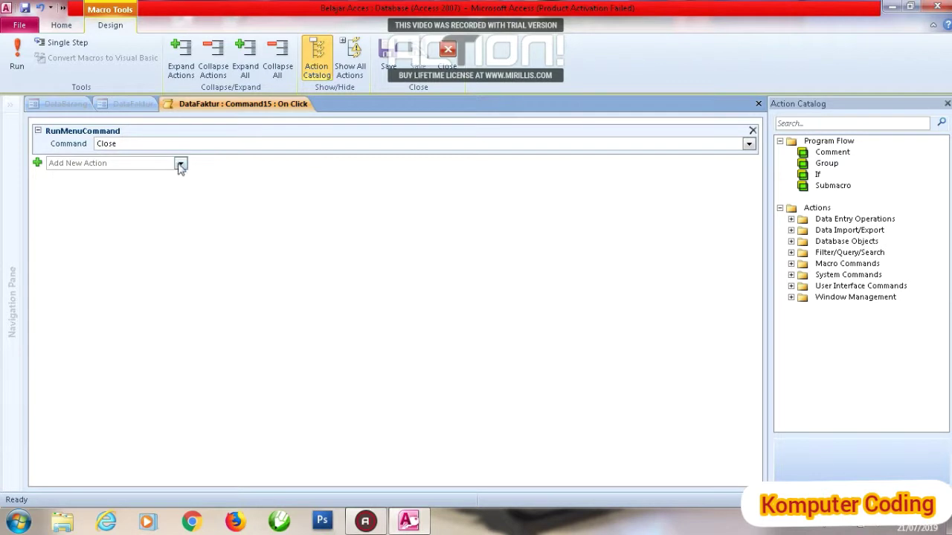
Add an OpenForm action for the DataBarang form to the Previous button's macro, and run it with the changes saved.
left_click(180, 164)
left_click_drag(182, 202, 183, 274)
left_click(143, 315)
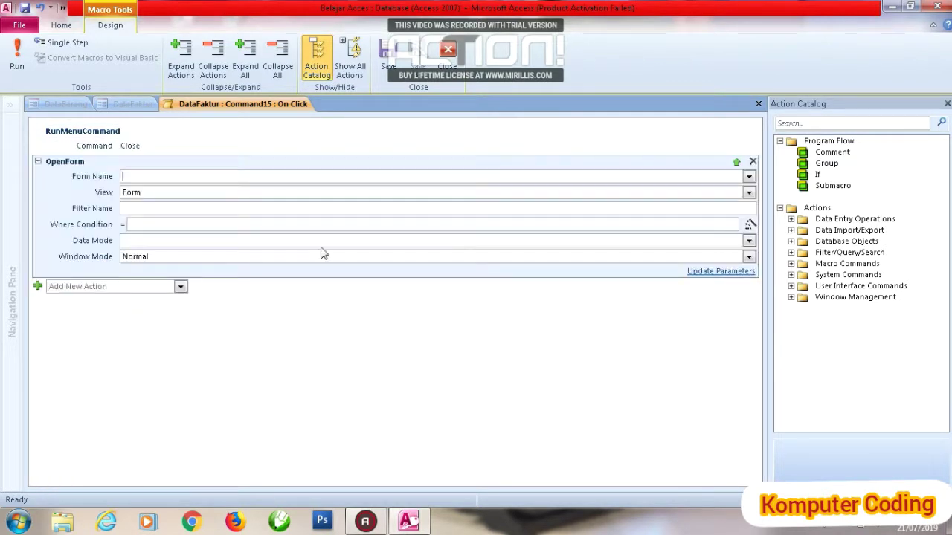
left_click(749, 177)
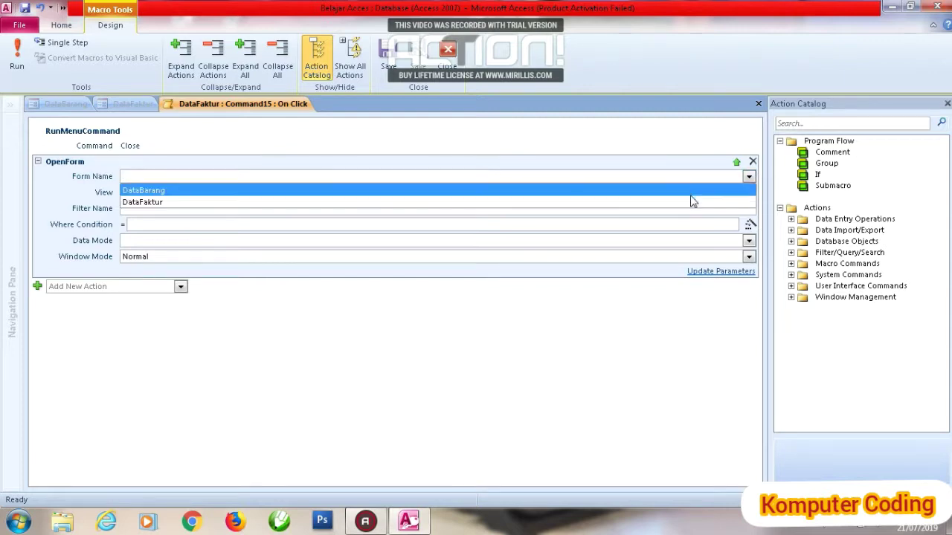
left_click(691, 188)
left_click(16, 61)
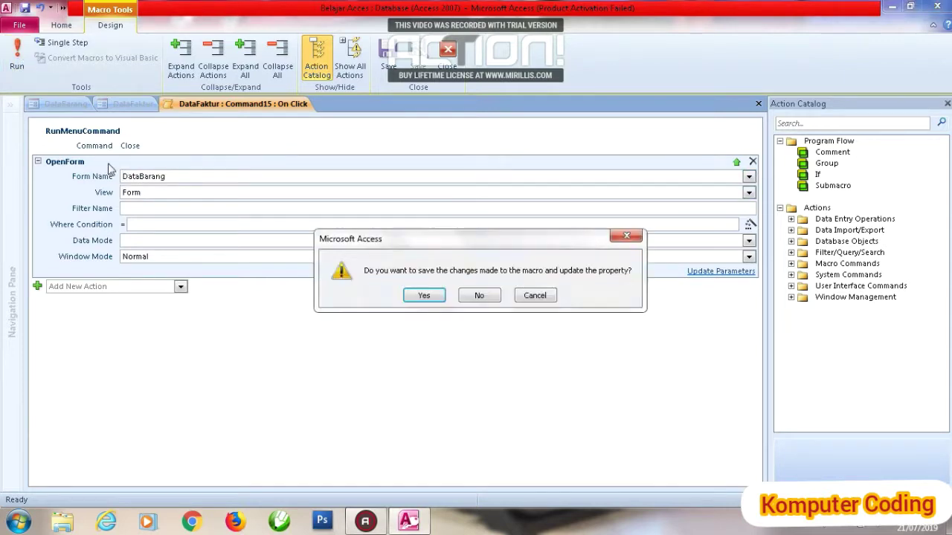
left_click(429, 296)
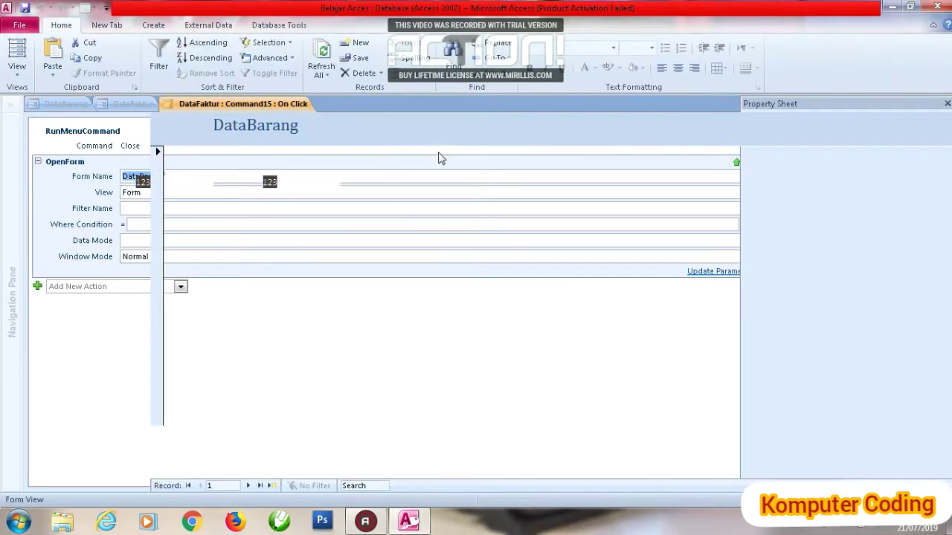
In the DataBarang form's Design View, add a command button without a wizard action captioned "Keluar", centred below the delete and save buttons.
right_click(202, 106)
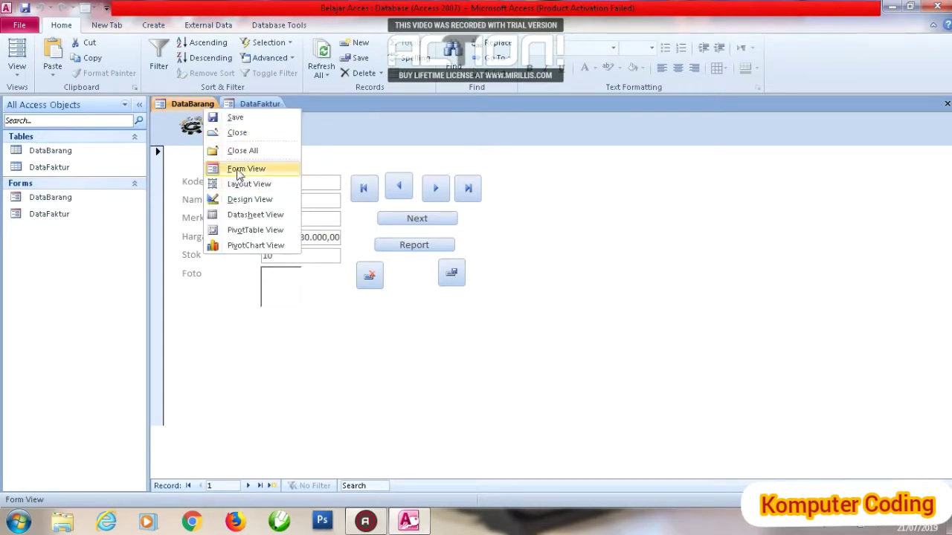
left_click(246, 199)
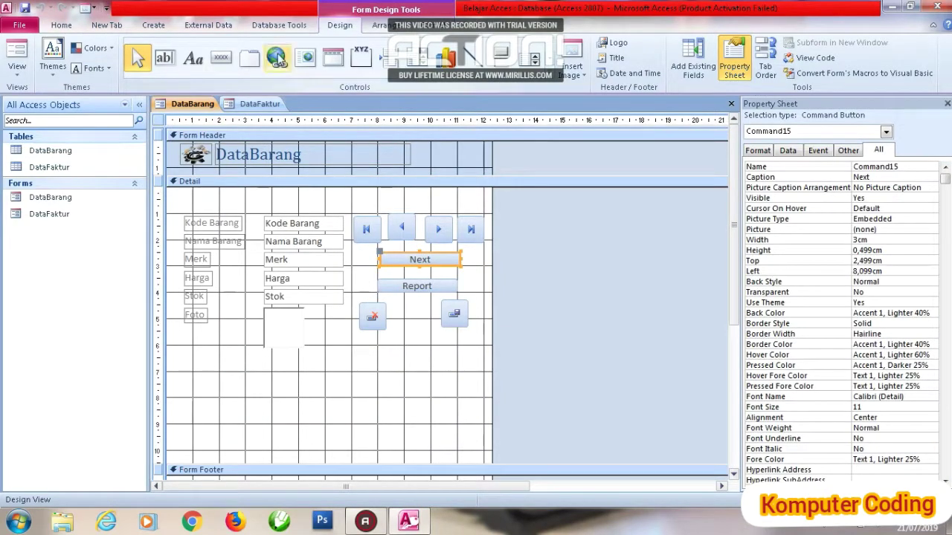
left_click(220, 57)
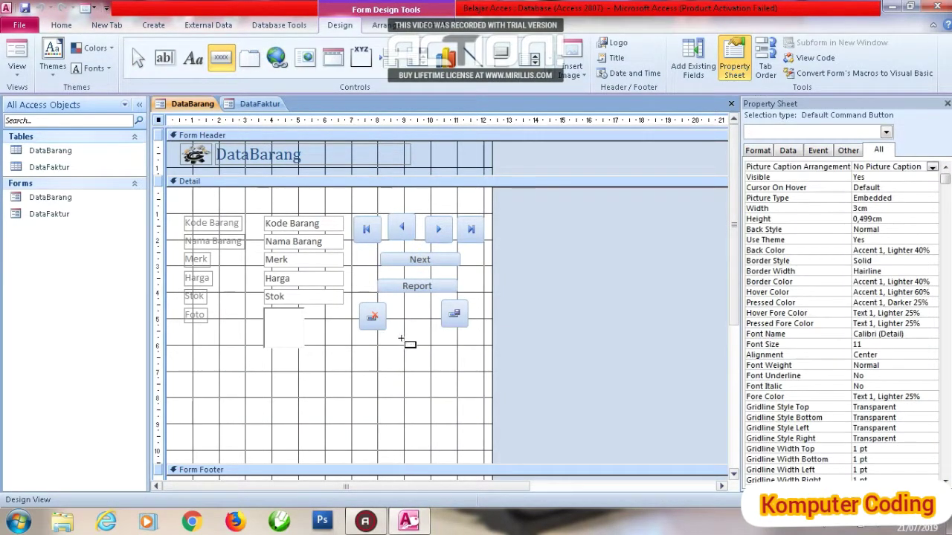
left_click(401, 339)
left_click(439, 296)
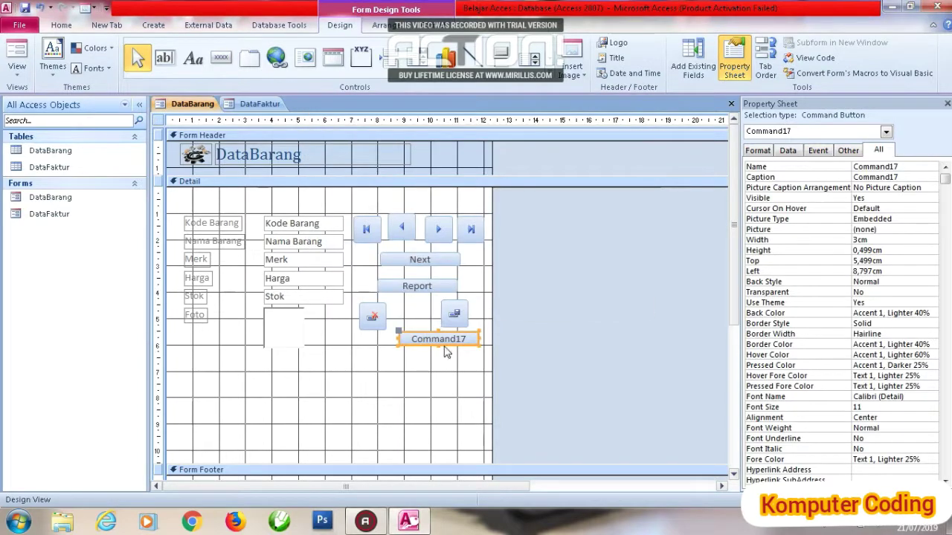
double_click(439, 339)
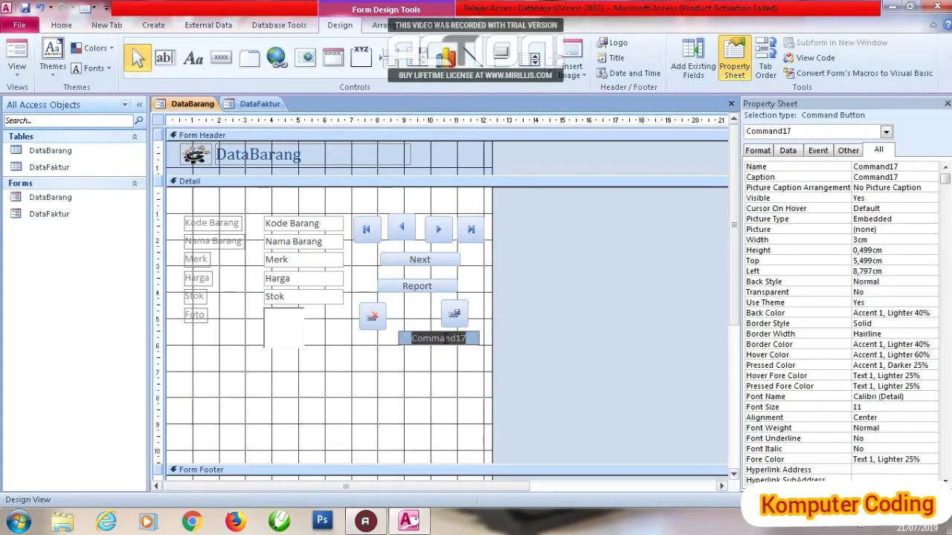
type("Keluar")
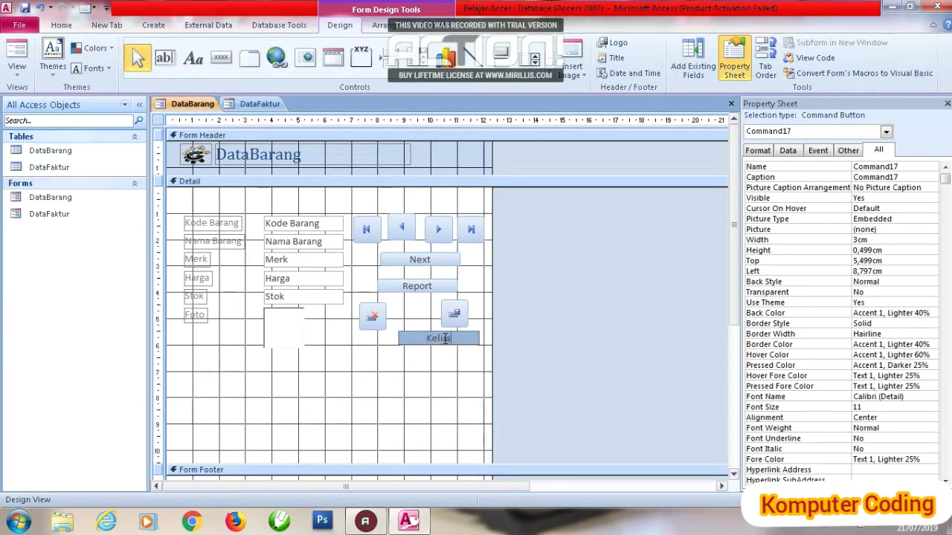
left_click(444, 371)
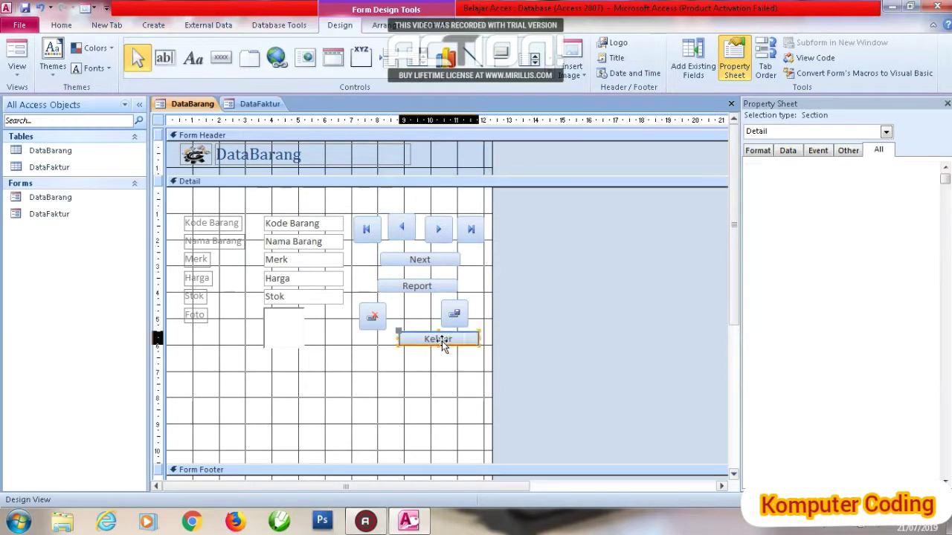
left_click_drag(441, 341, 428, 341)
Add a command button without a wizard action to the DataFaktur form, caption it "Keluar", and centre it below the delete and save buttons.
left_click(258, 104)
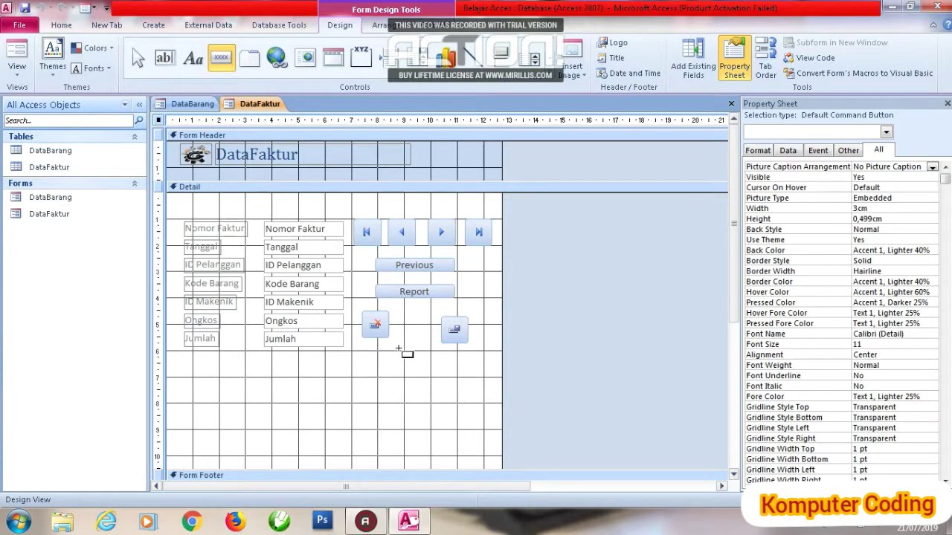
left_click(398, 348)
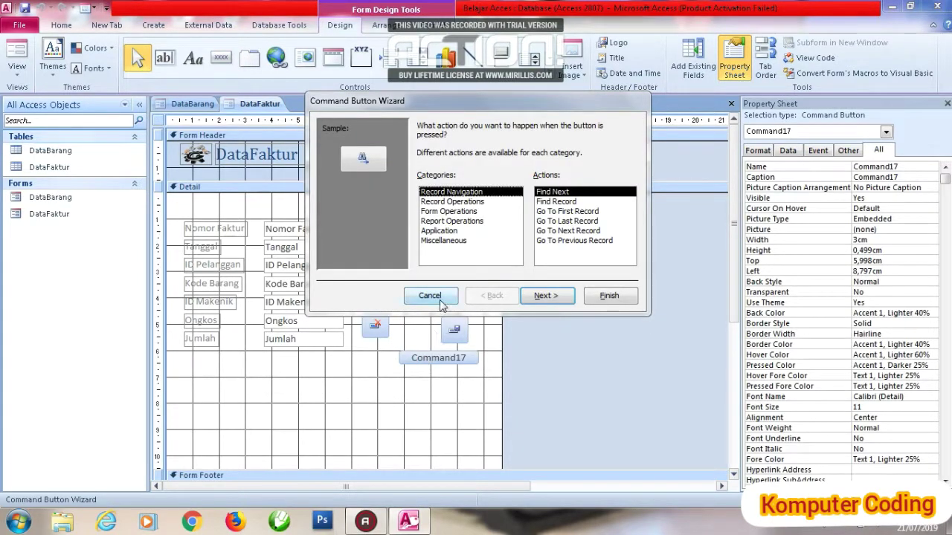
left_click(430, 296)
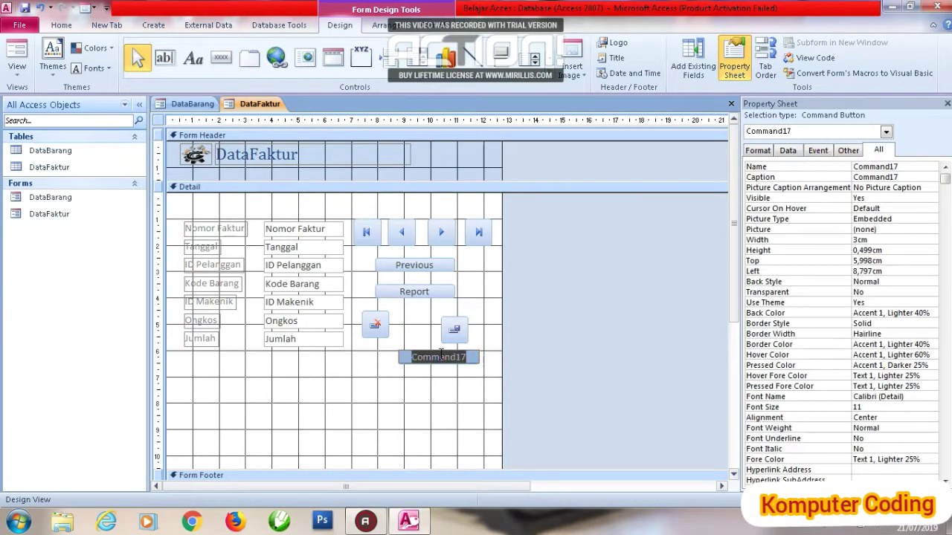
type("Ka")
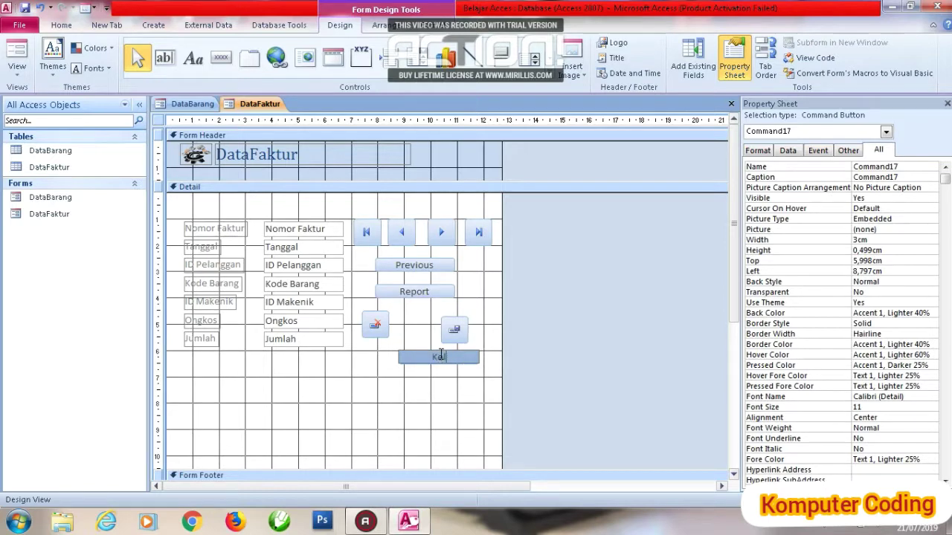
left_click(438, 383)
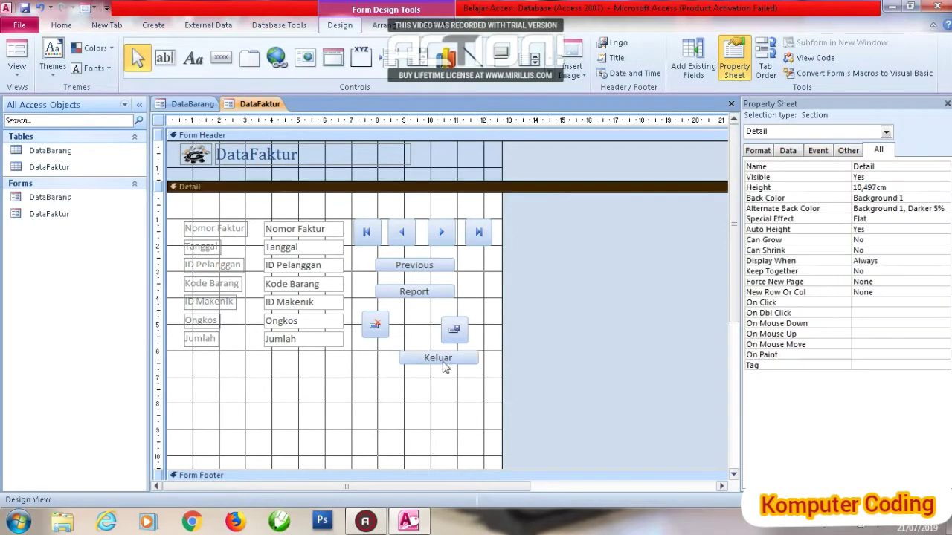
left_click_drag(445, 360, 411, 353)
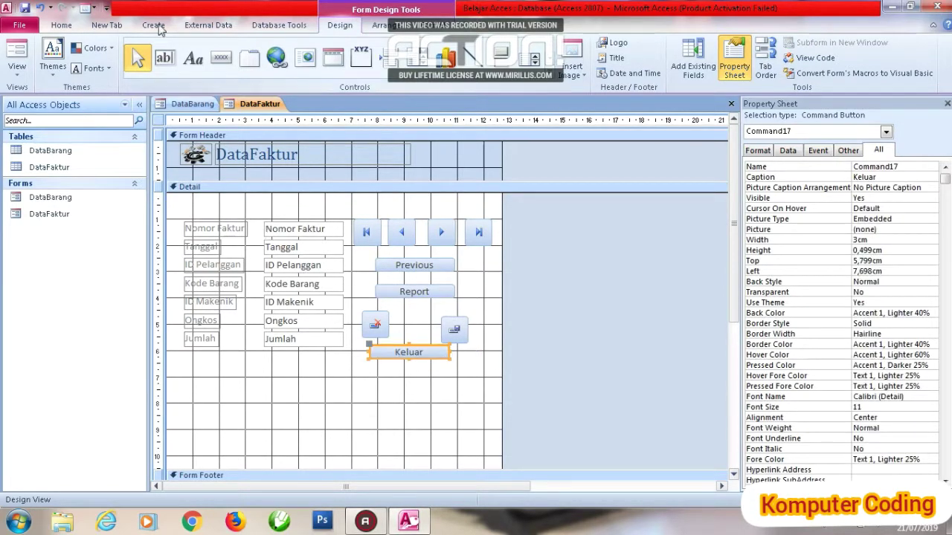
Create a new blank report in Design View.
left_click(107, 25)
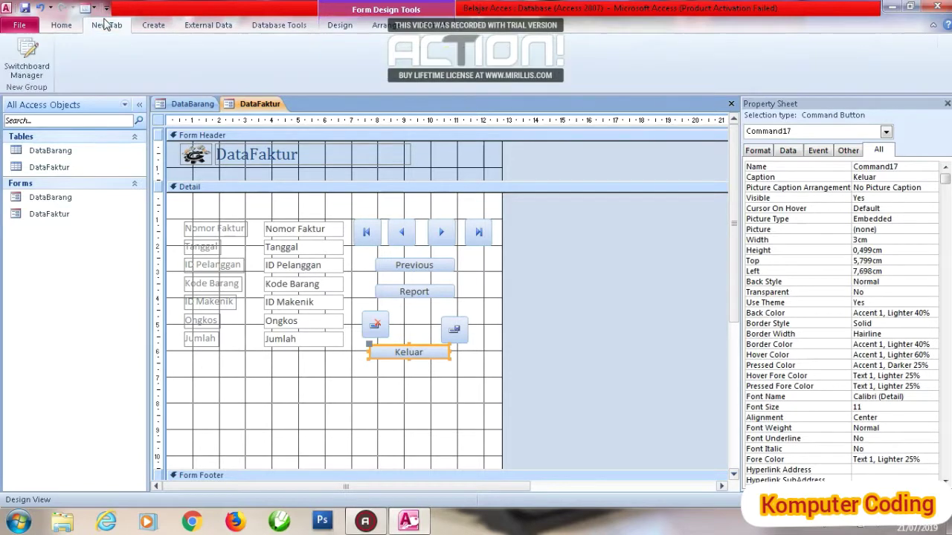
left_click(154, 25)
left_click(432, 58)
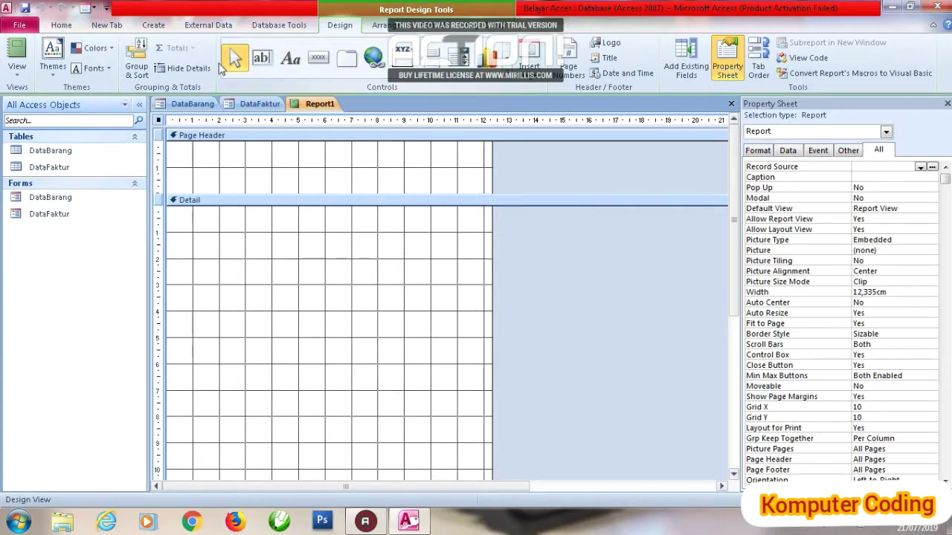
Close the DataFaktur and DataBarang forms, saving their design changes.
left_click(253, 104)
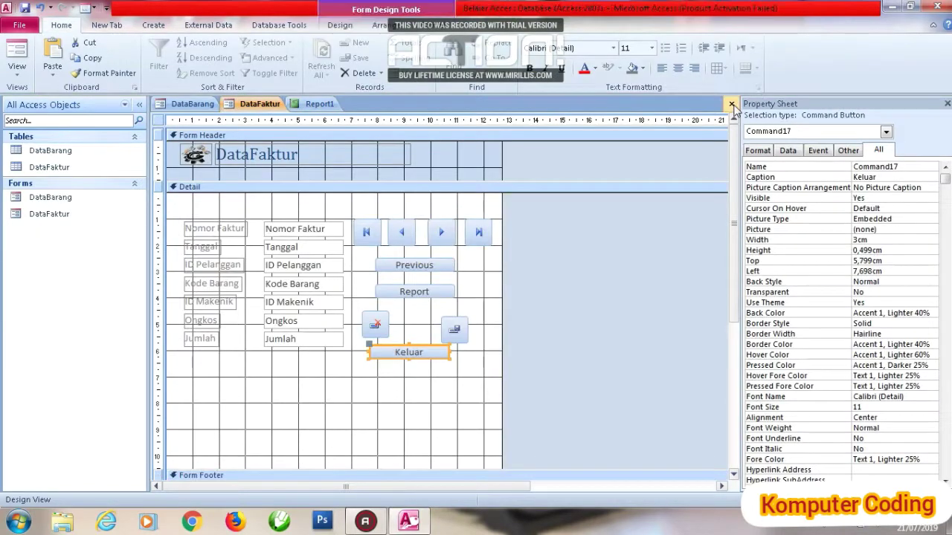
left_click(731, 103)
left_click(425, 295)
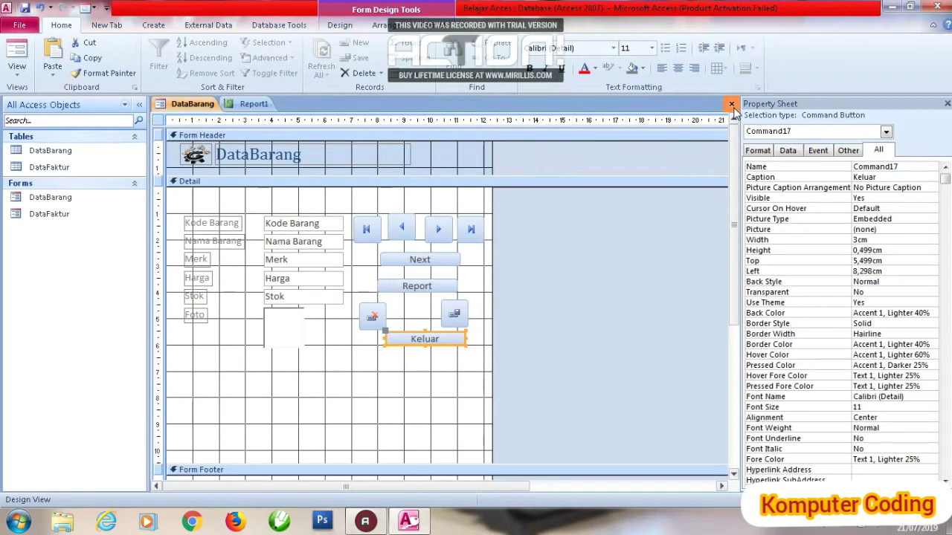
left_click(731, 105)
left_click(424, 295)
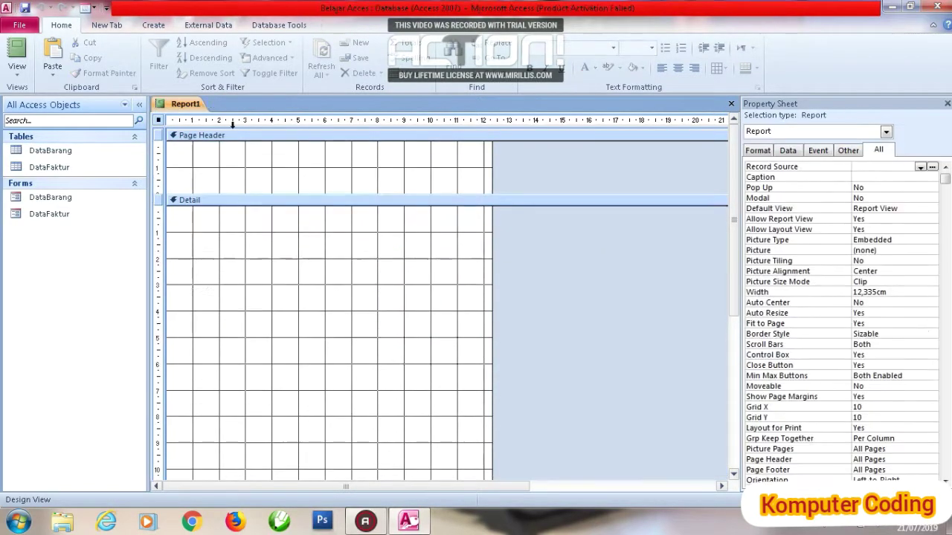
Create a second blank report in Design View and save the first report as DataBarang.
left_click(153, 25)
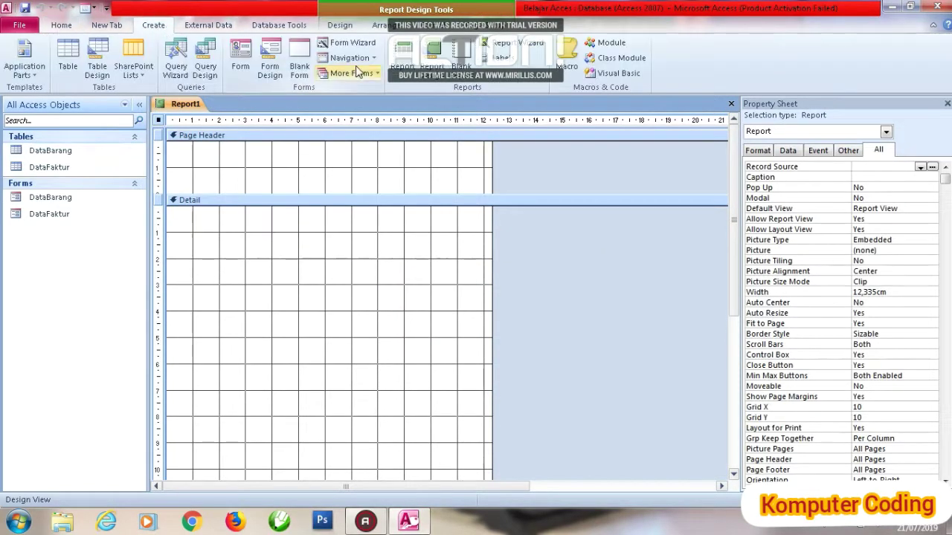
left_click(438, 51)
right_click(177, 108)
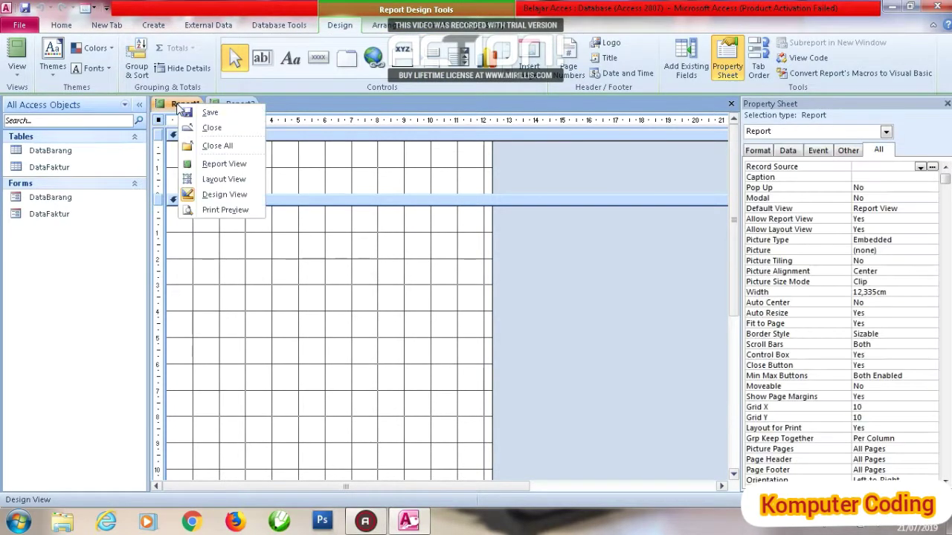
left_click(191, 113)
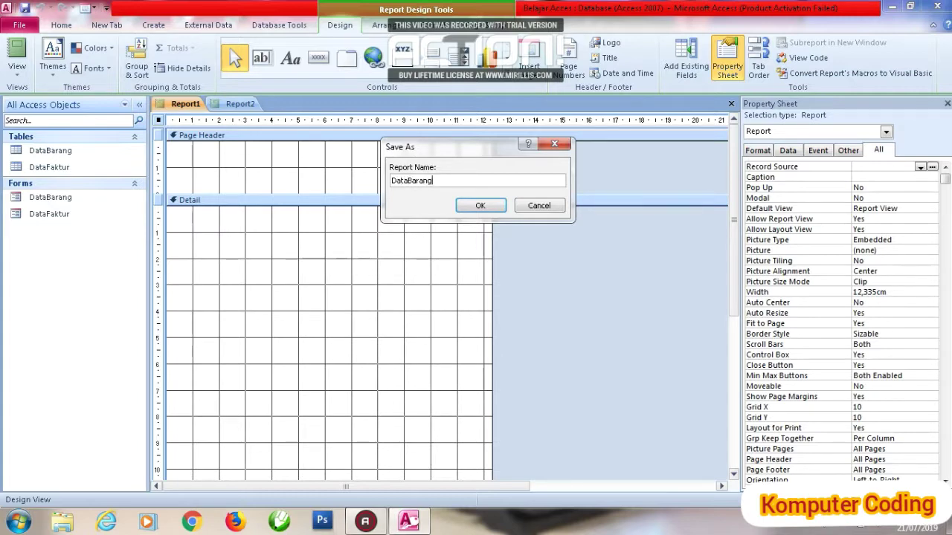
key("Return")
Save the second blank report as DataFaktur.
left_click(239, 104)
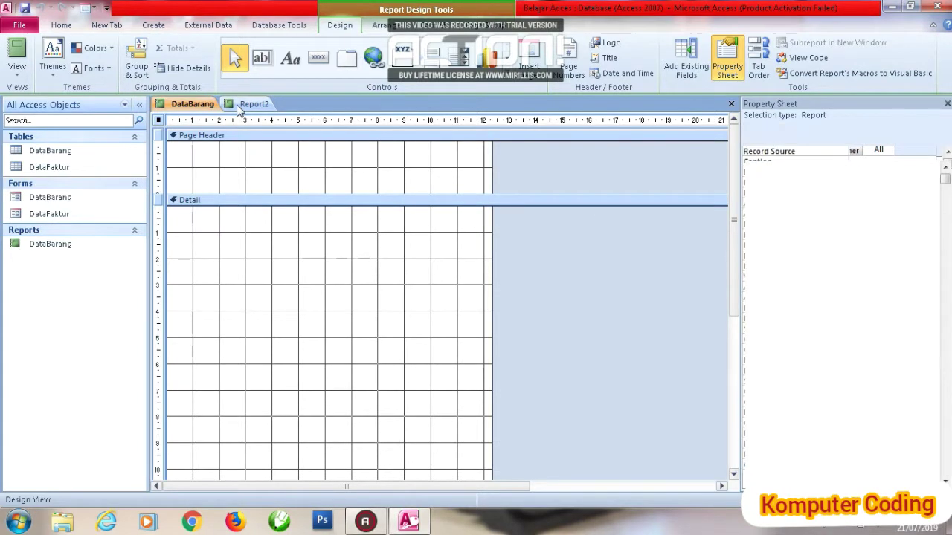
right_click(242, 106)
left_click(256, 116)
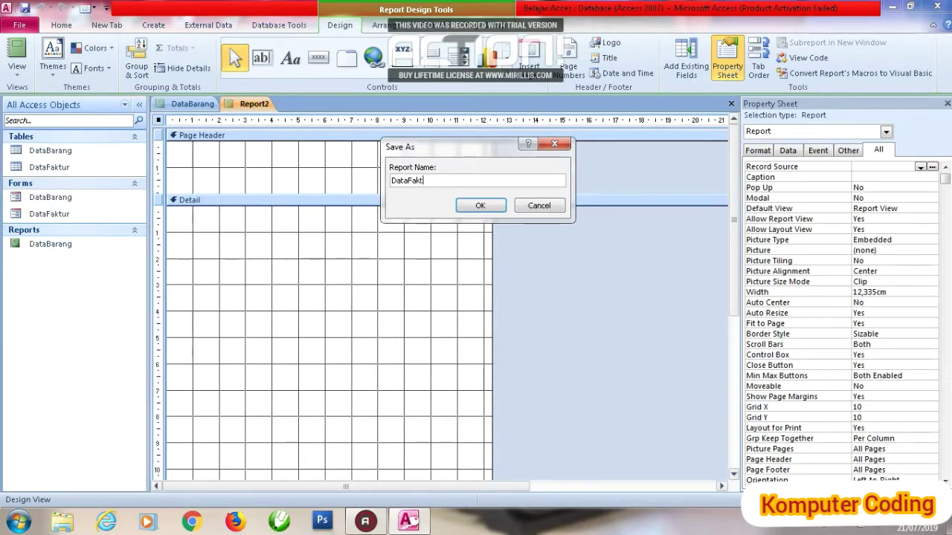
type("DataFaktur")
key("Return")
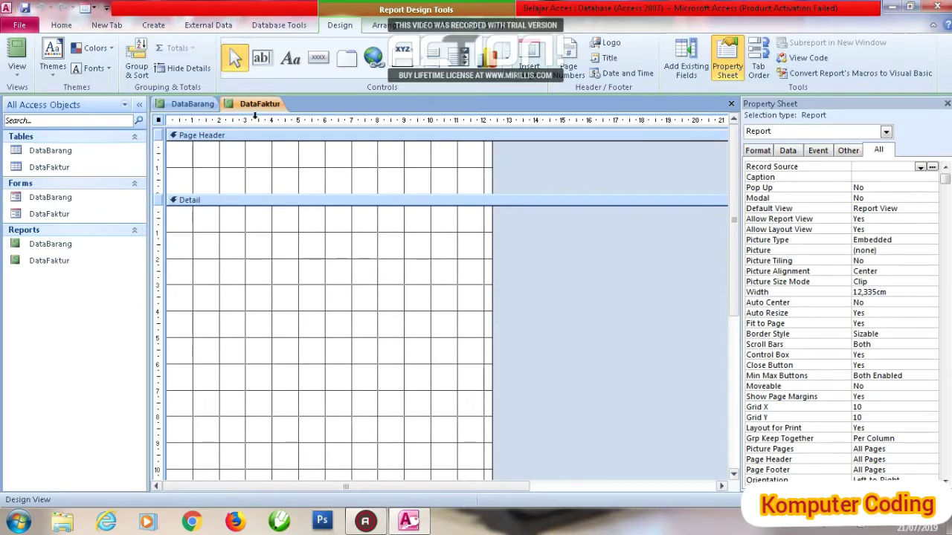
Add the DataBarang table's Kode Barang, Nama Barang, Merk, Harga, Stok and Foto fields to the DataBarang report's Detail section.
left_click(195, 104)
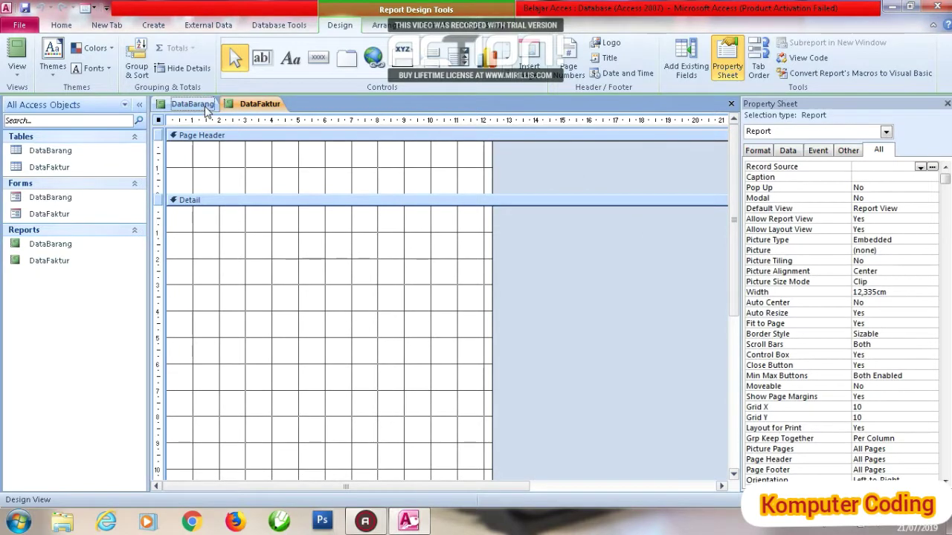
left_click(686, 60)
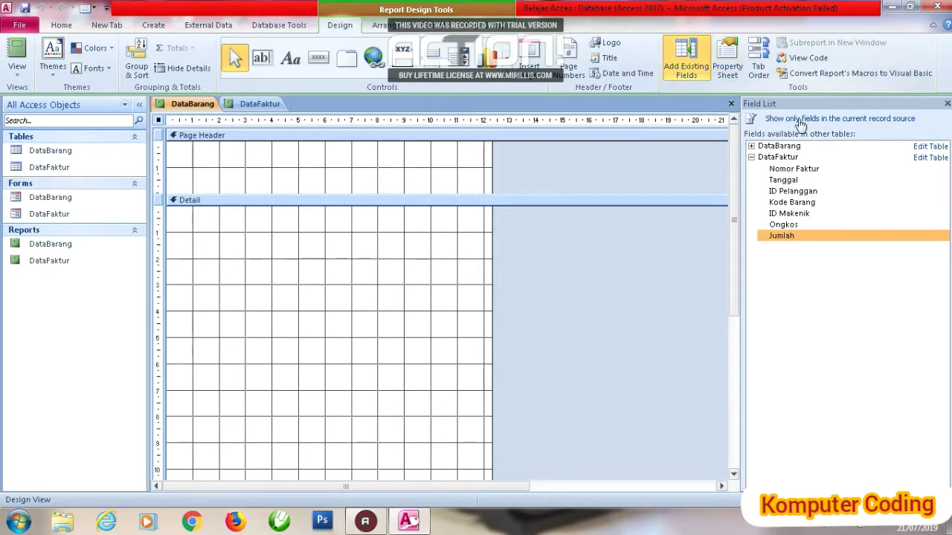
left_click(751, 146)
left_click_drag(791, 157, 264, 298)
double_click(778, 170)
double_click(778, 180)
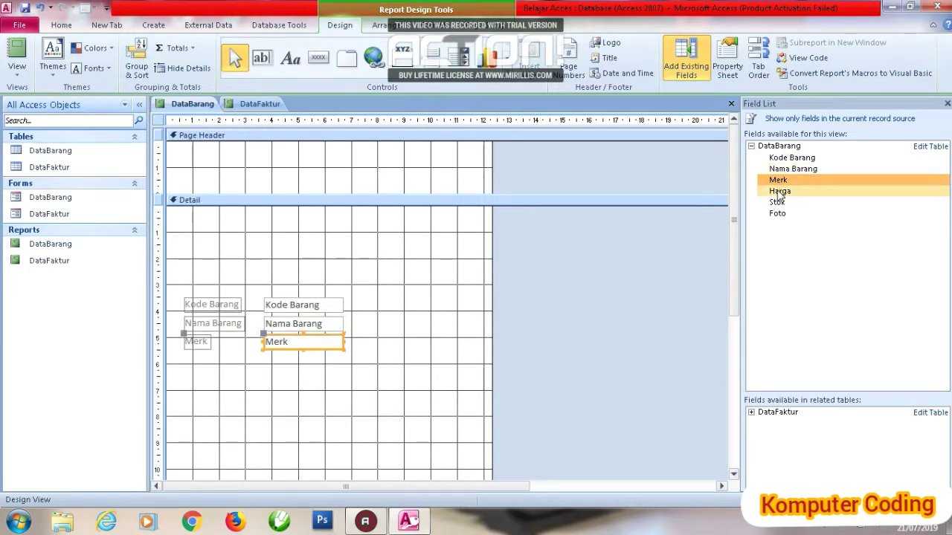
double_click(778, 192)
left_click(777, 203)
double_click(778, 203)
double_click(778, 213)
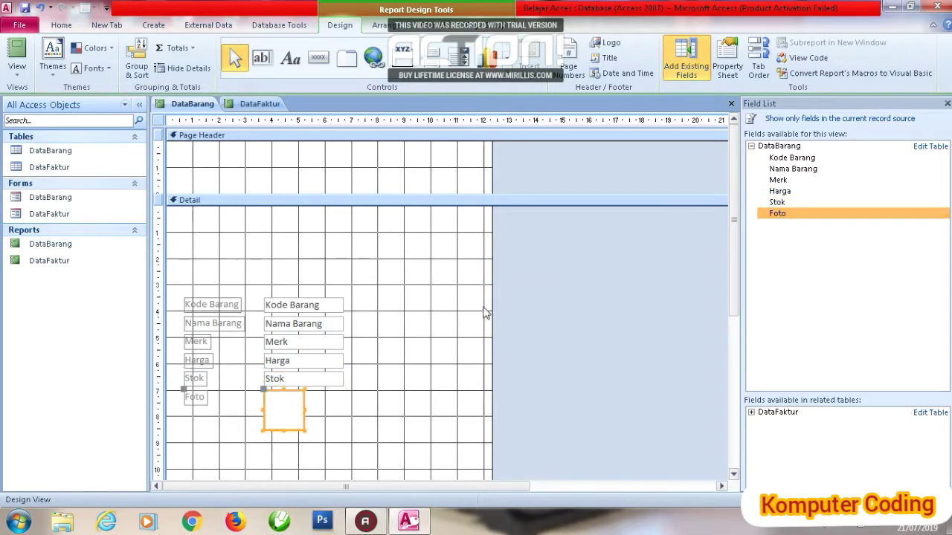
Move all six field labels from the Detail section into the Page Header by cutting and pasting them.
left_click_drag(217, 418, 206, 306)
right_click(206, 307)
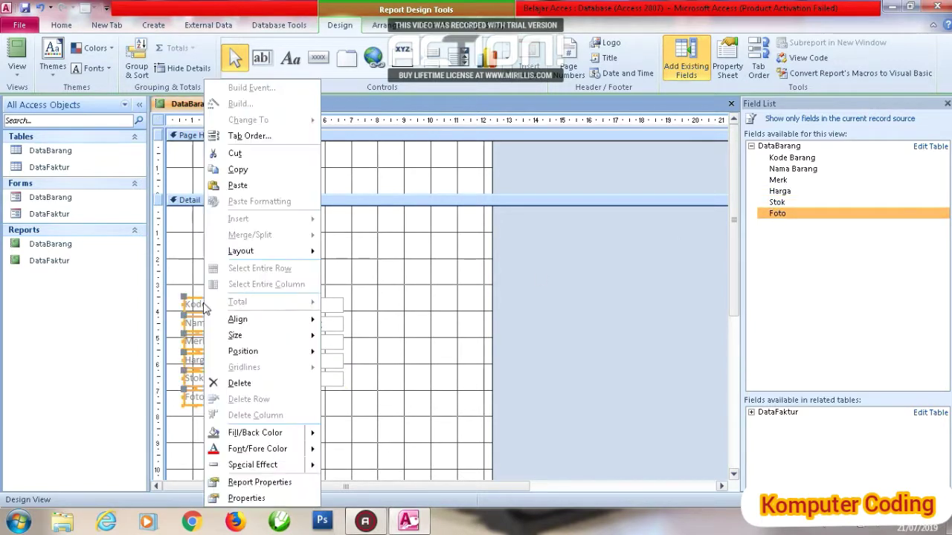
left_click(239, 154)
right_click(241, 173)
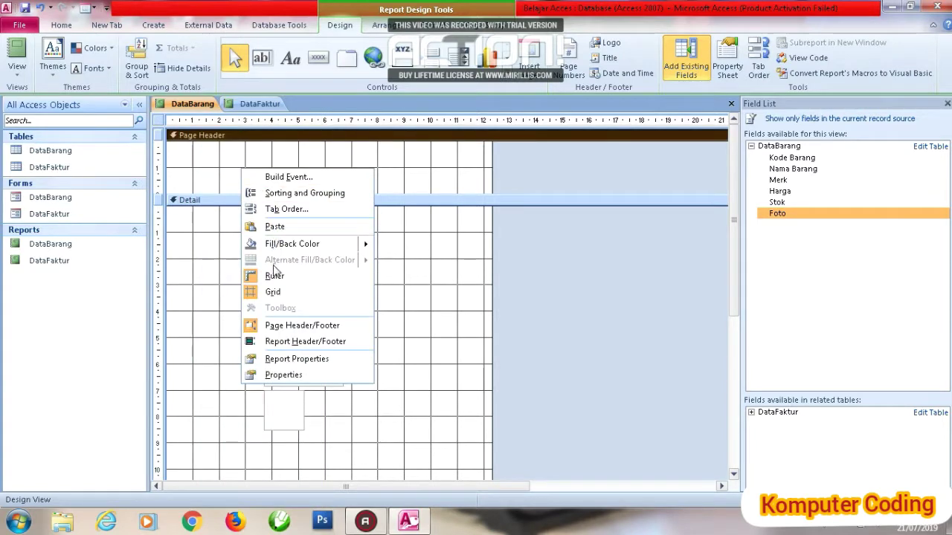
left_click(275, 227)
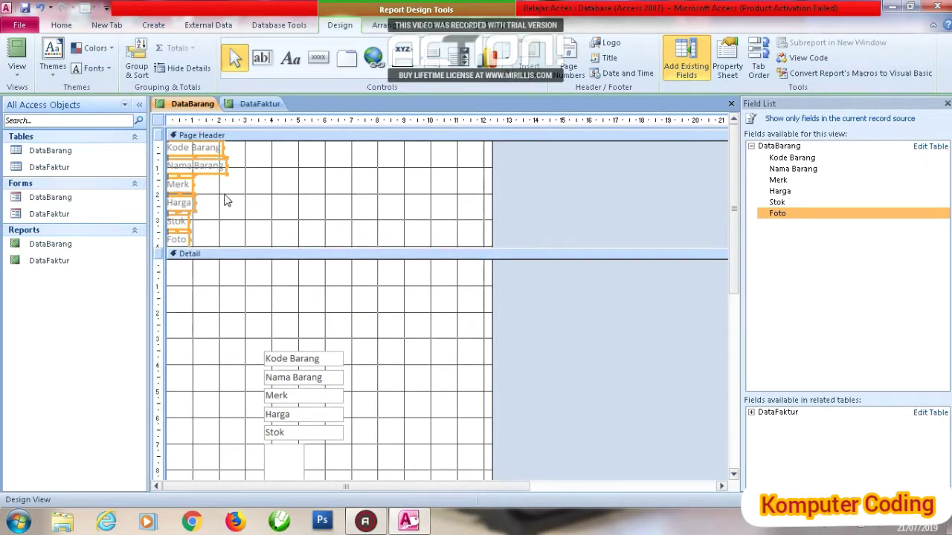
left_click_drag(192, 241, 363, 225)
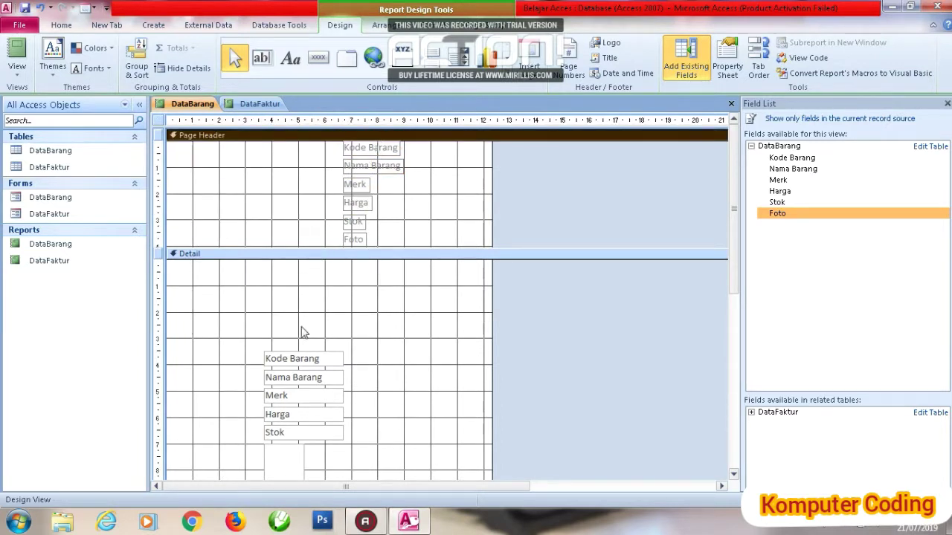
Arrange the six data fields in one row across the Detail section, from Kode Barang to Foto, widening the report to fit.
left_click_drag(290, 356, 229, 276)
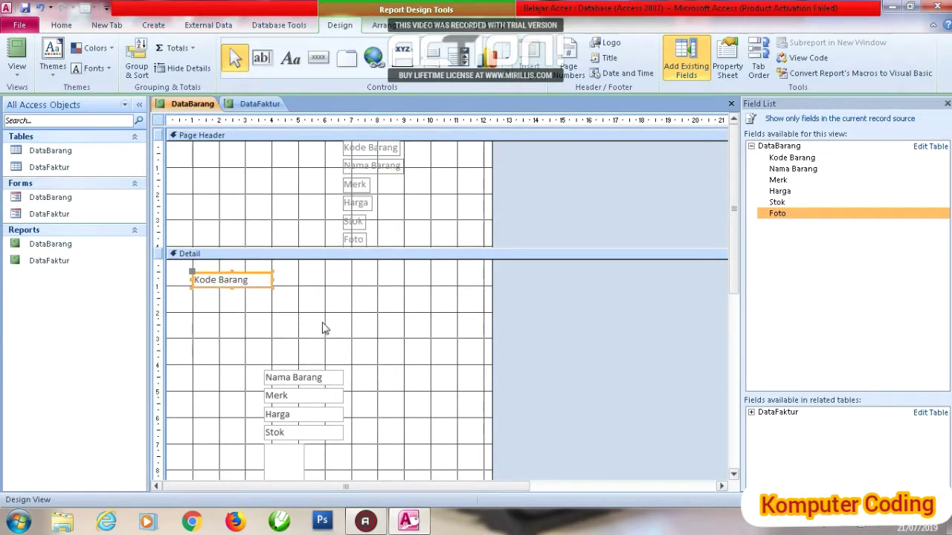
left_click_drag(316, 379, 346, 279)
left_click_drag(308, 406, 451, 279)
left_click_drag(489, 237, 728, 236)
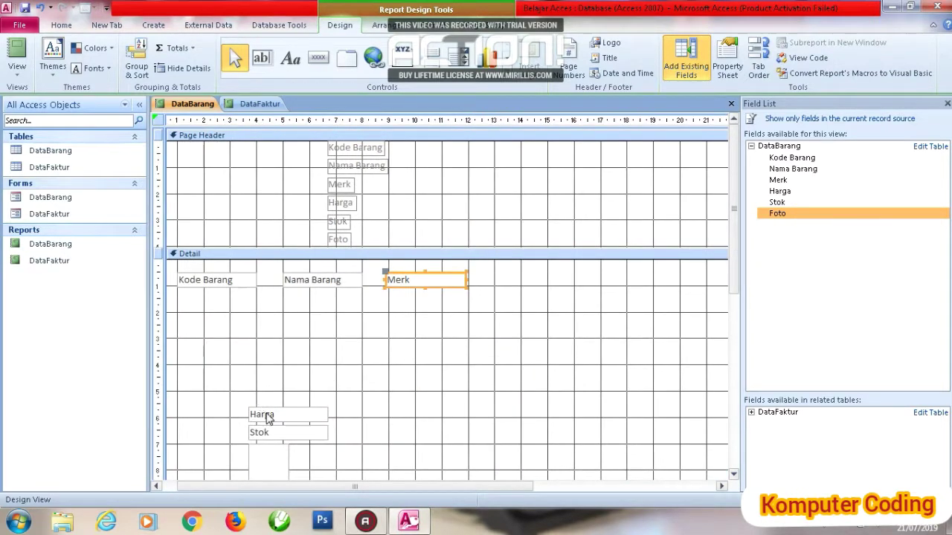
left_click_drag(268, 419, 512, 277)
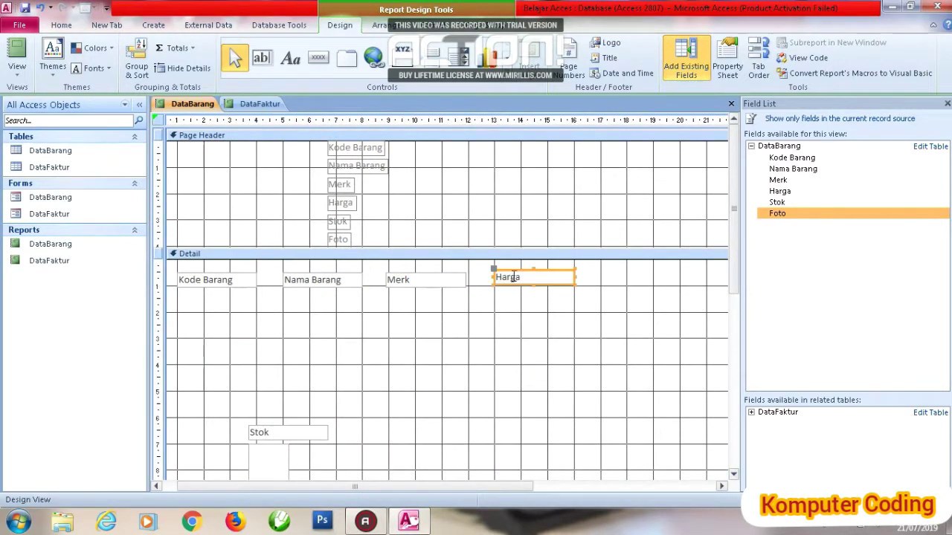
left_click_drag(305, 433, 658, 281)
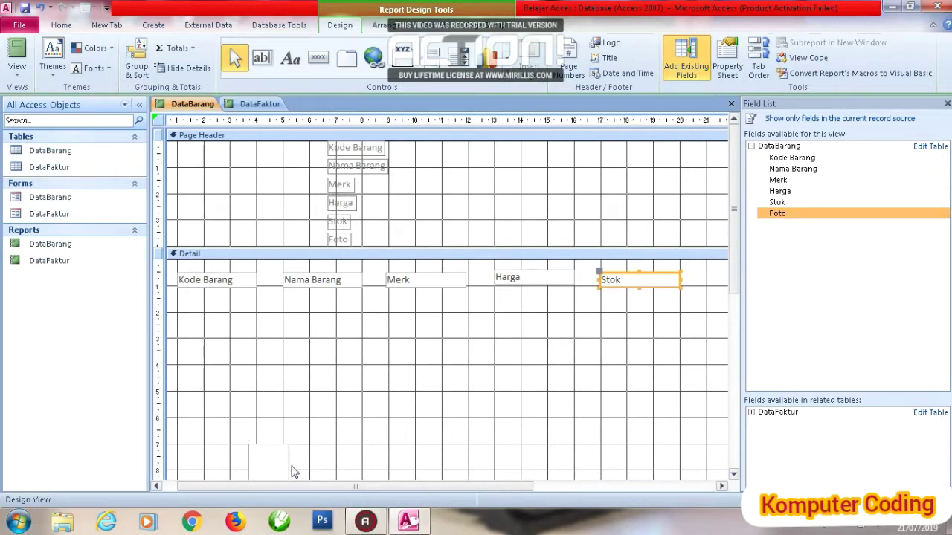
left_click_drag(290, 467, 727, 285)
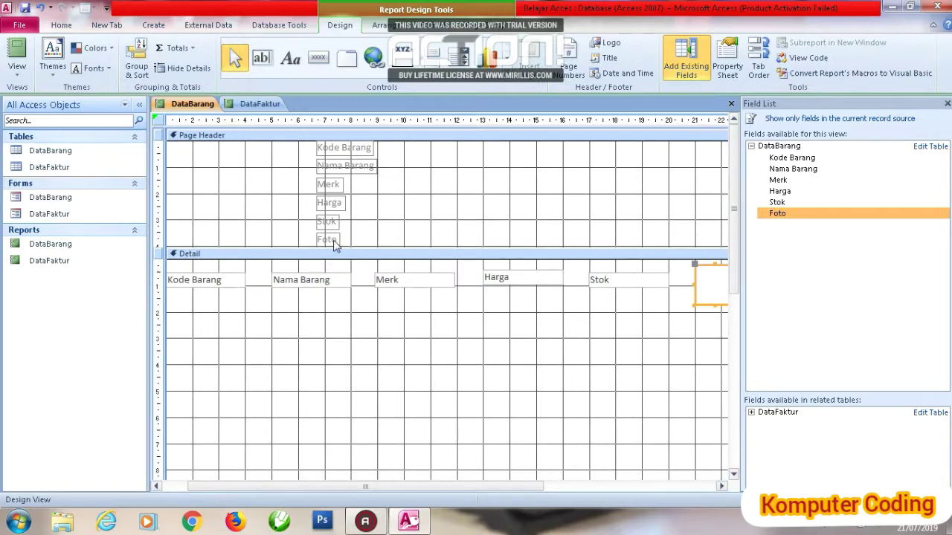
Line up the Page Header labels above their matching fields, and shrink the Page Header and Detail sections to fit their controls.
left_click_drag(332, 241, 711, 160)
left_click_drag(328, 223, 606, 162)
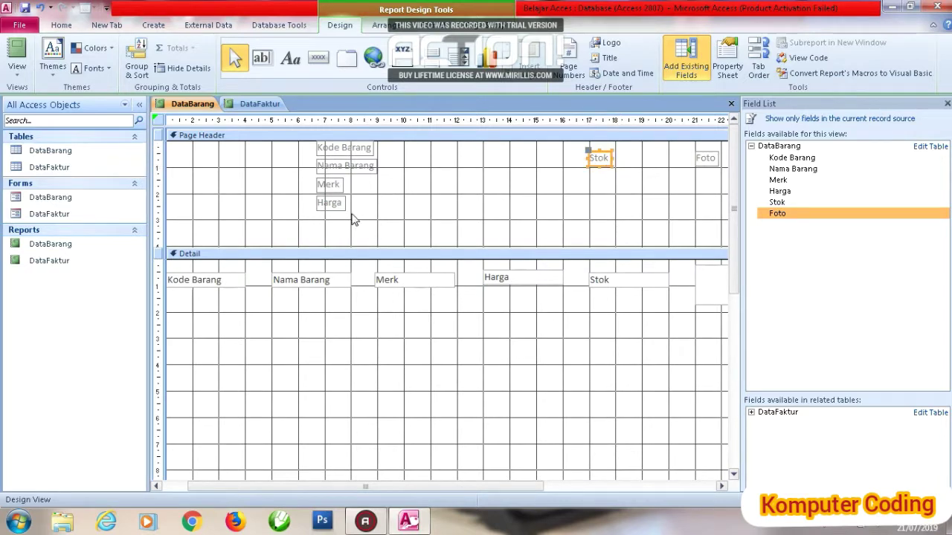
left_click_drag(339, 204, 507, 159)
left_click_drag(336, 189, 314, 162)
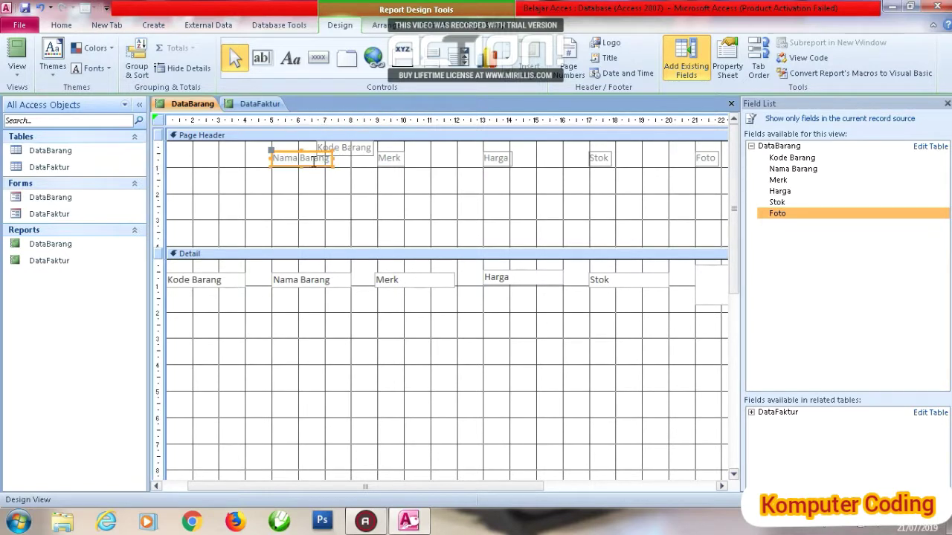
left_click_drag(423, 487, 393, 484)
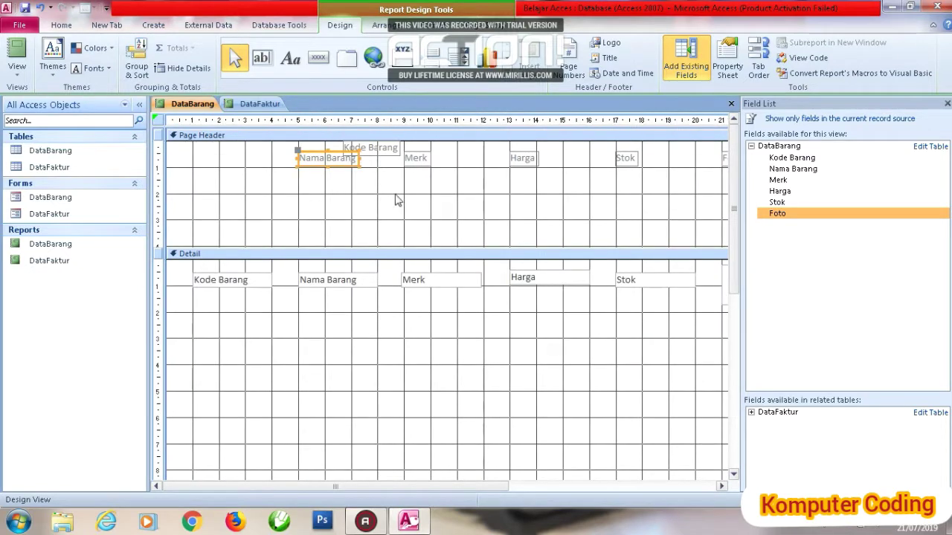
left_click(380, 148)
left_click_drag(380, 148, 231, 160)
left_click_drag(356, 247, 364, 173)
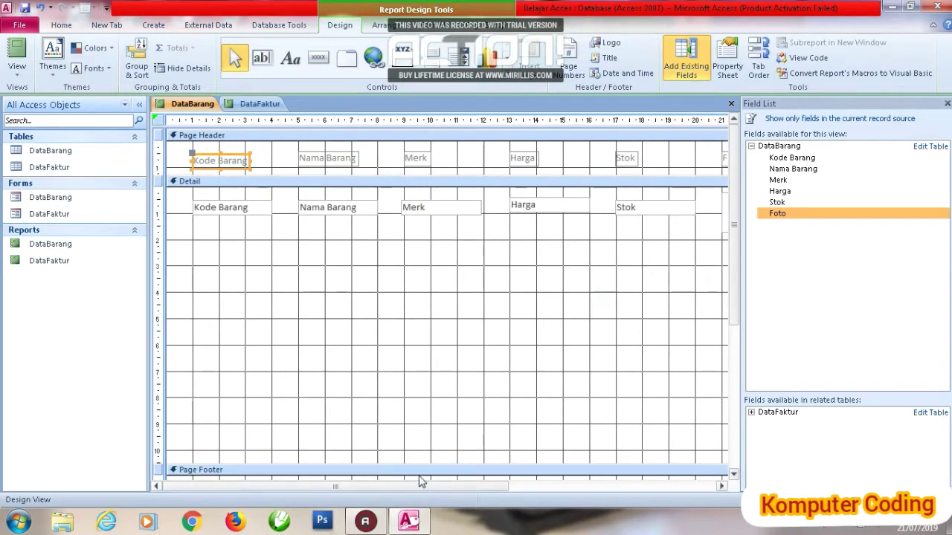
left_click_drag(418, 463, 427, 230)
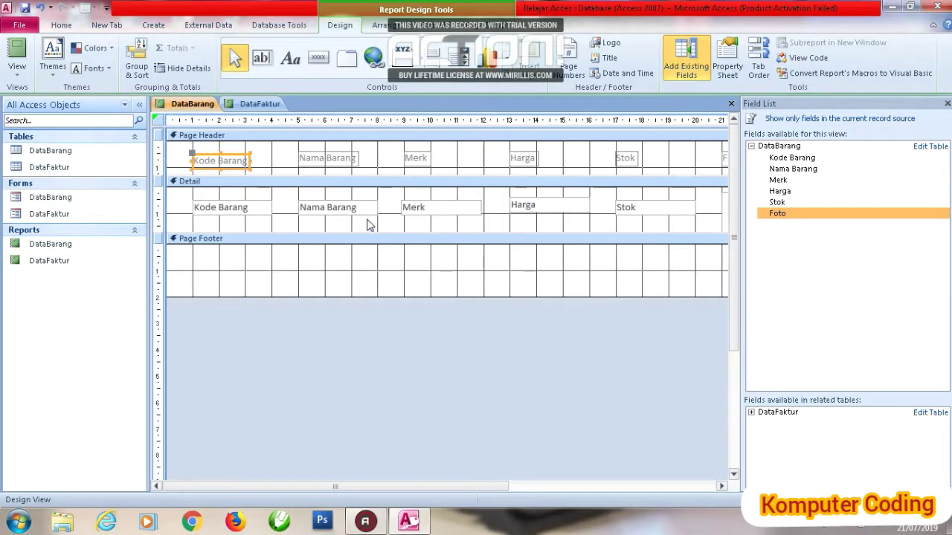
Add the DataBarang title and the logo-bengkel-motor-png-5 logo to a slightly shortened Report Header.
left_click(604, 58)
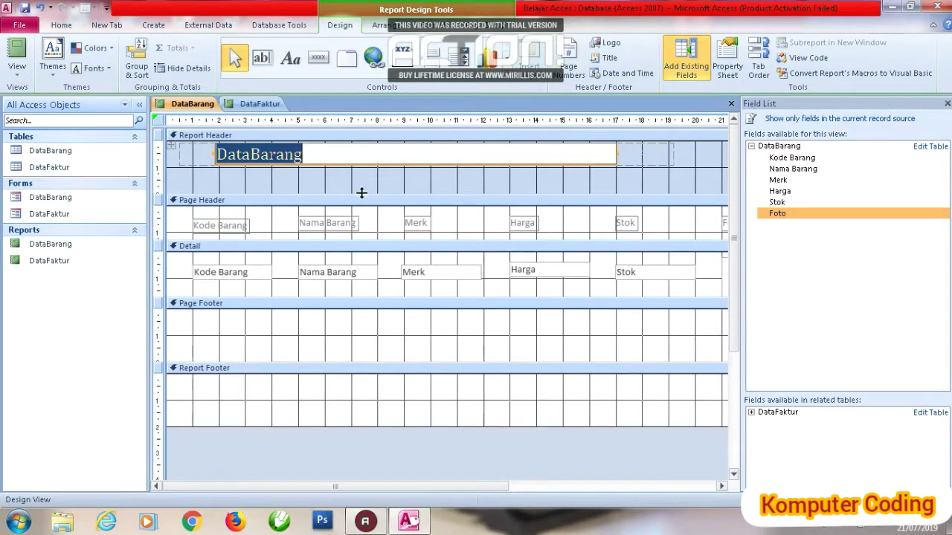
left_click_drag(362, 192, 361, 180)
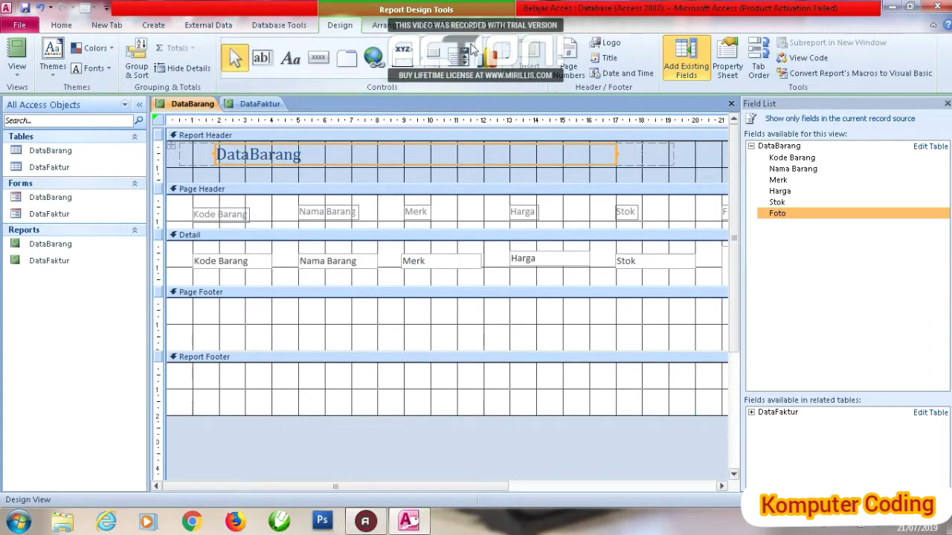
left_click(604, 43)
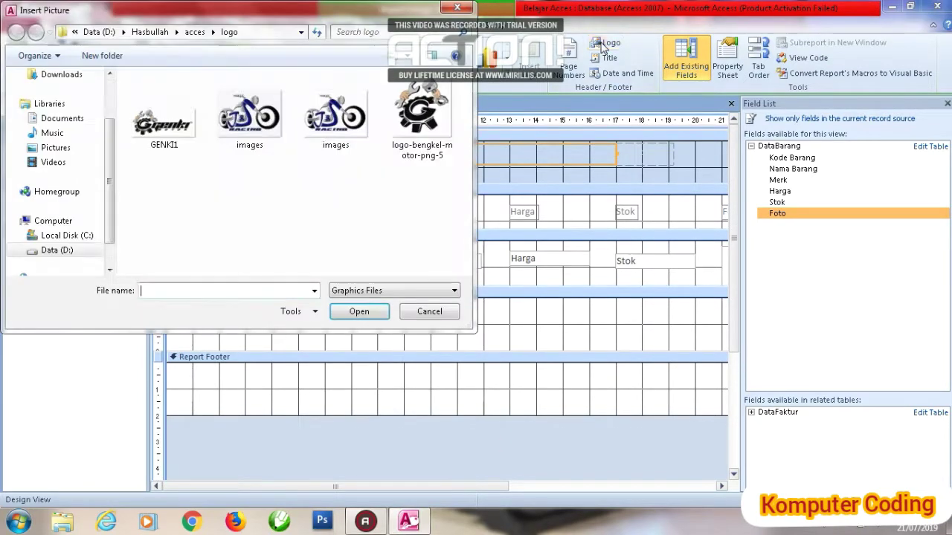
left_click(437, 149)
left_click(361, 312)
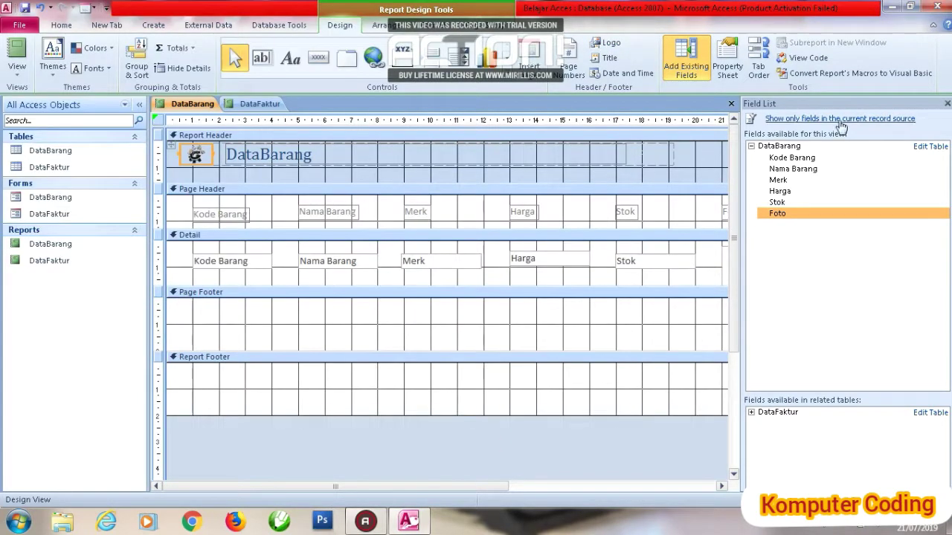
Set the logo's size mode to Stretch, widen it to about 1,27 cm, and collapse the empty Report Footer.
left_click(728, 60)
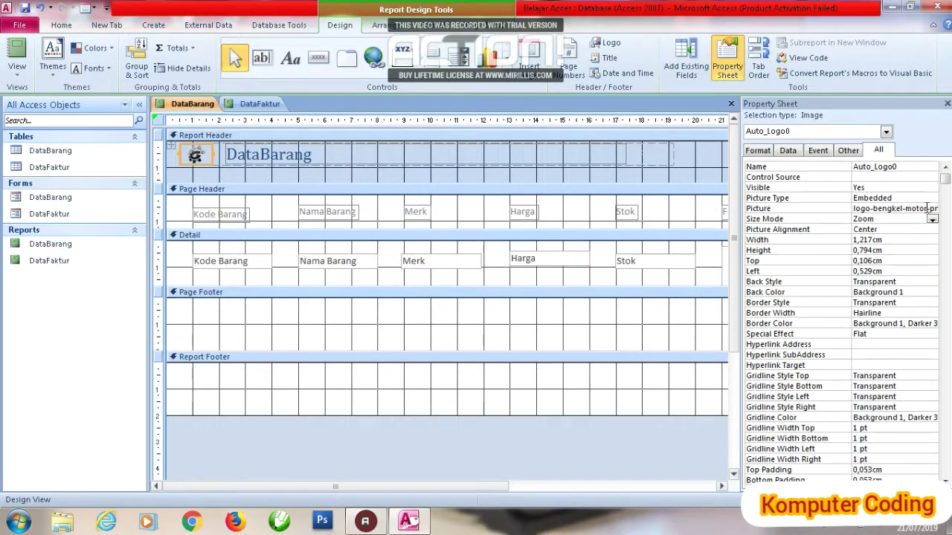
left_click(933, 221)
left_click(917, 239)
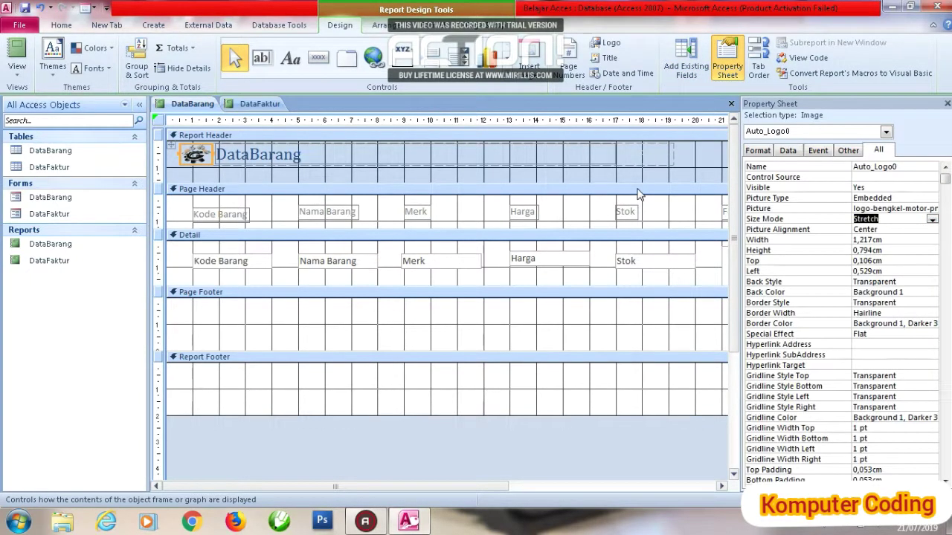
left_click_drag(213, 153, 215, 153)
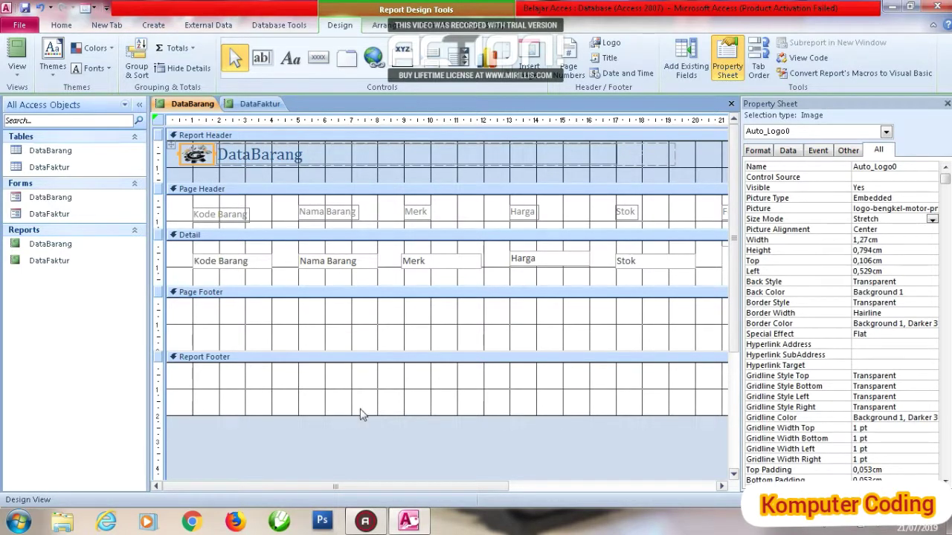
left_click_drag(358, 414, 363, 342)
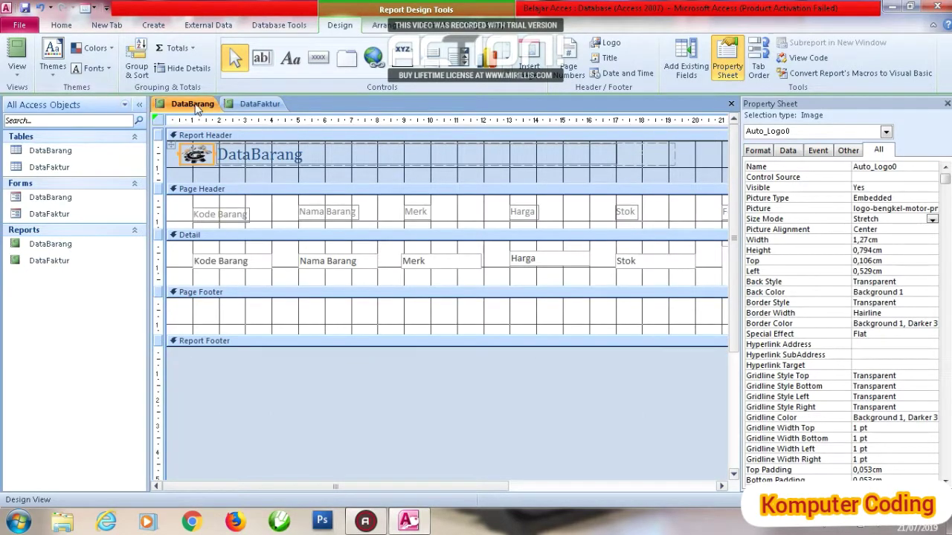
Add all seven DataFaktur fields, from Nomor Faktur to Jumlah, to the Detail section of the DataFaktur report.
left_click(251, 105)
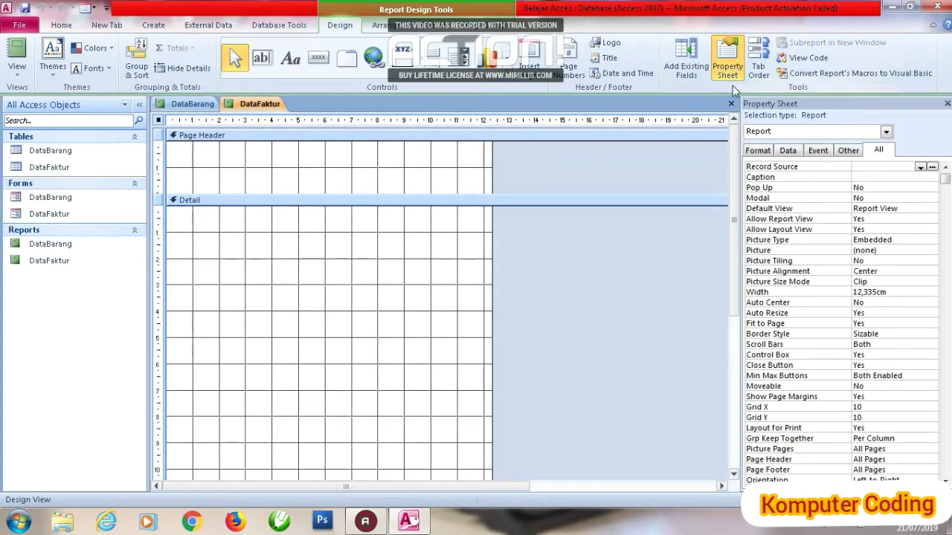
left_click(685, 60)
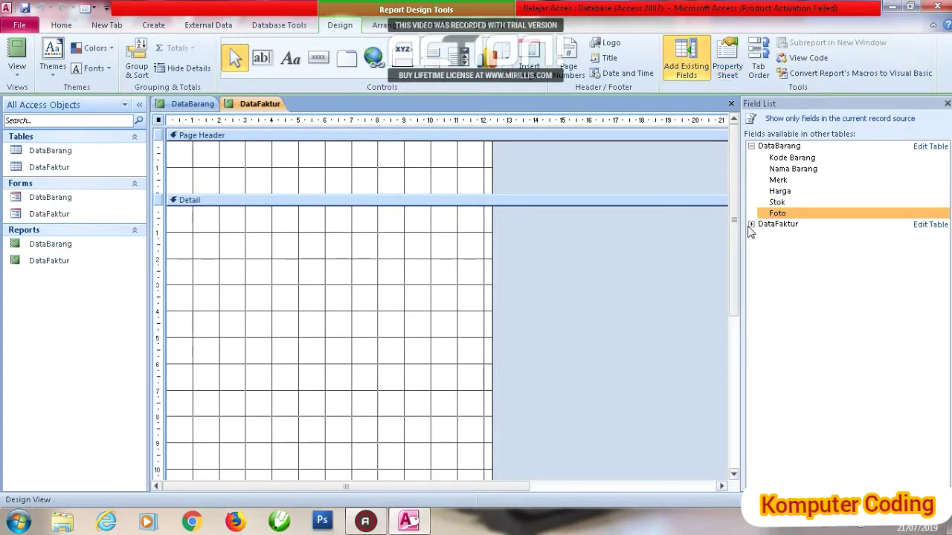
left_click(751, 223)
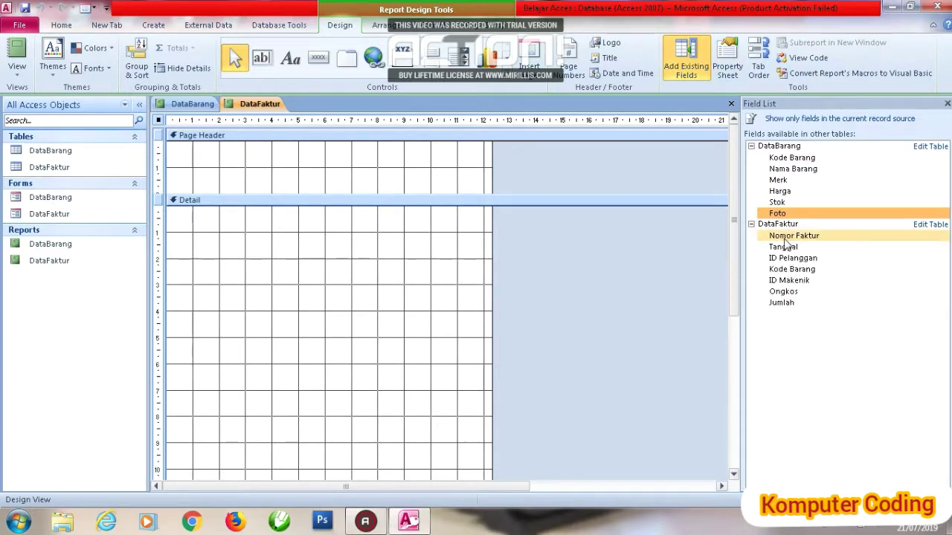
double_click(785, 234)
double_click(782, 171)
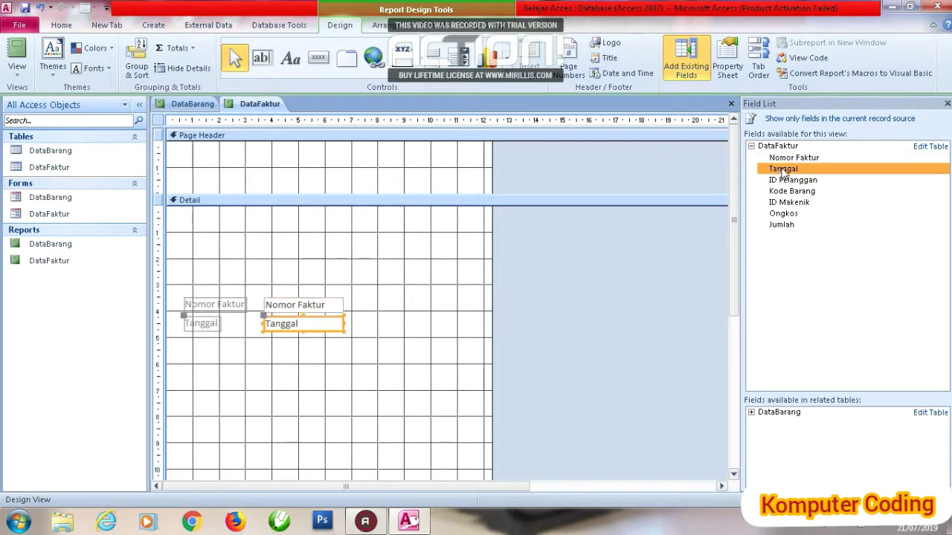
double_click(787, 182)
double_click(788, 192)
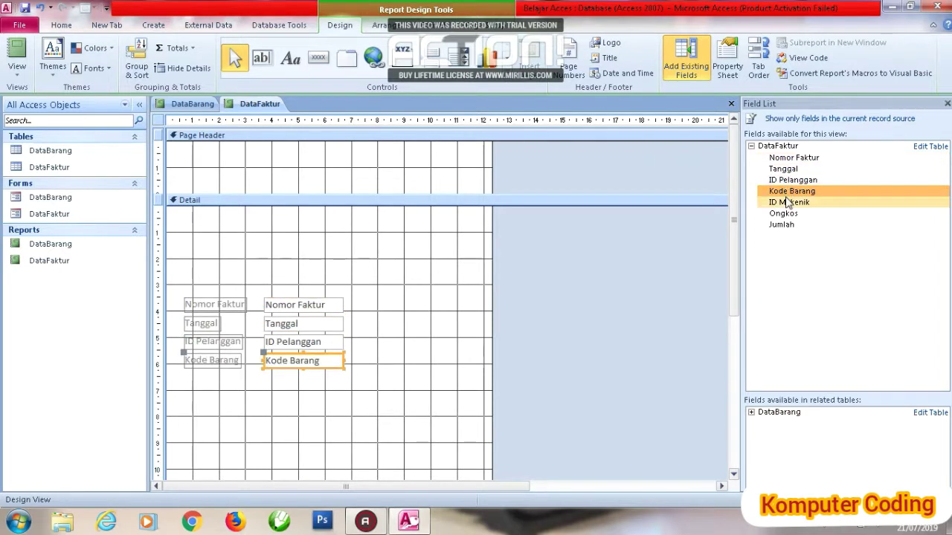
double_click(787, 202)
double_click(786, 213)
double_click(781, 225)
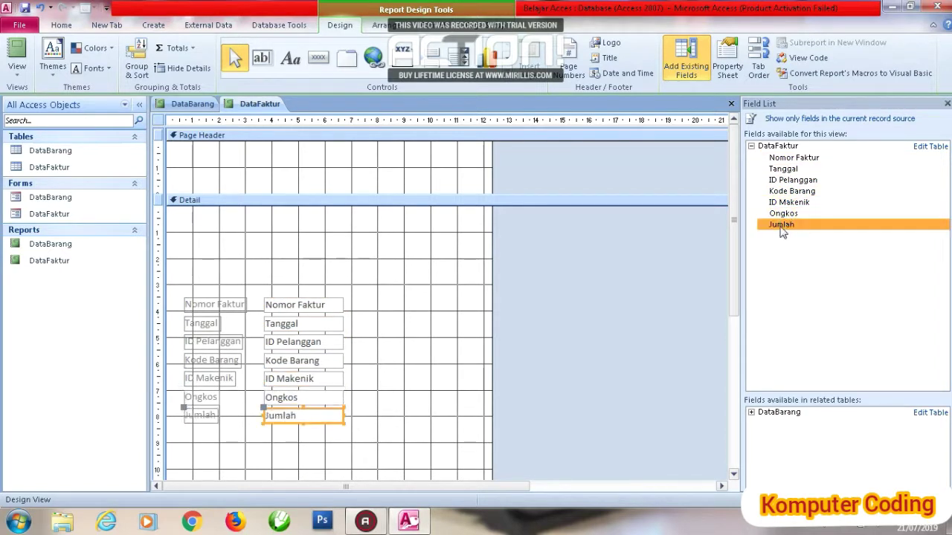
Move the seven field labels out of the Detail section into the Page Header by cutting and pasting them.
left_click_drag(223, 435, 211, 305)
right_click(211, 307)
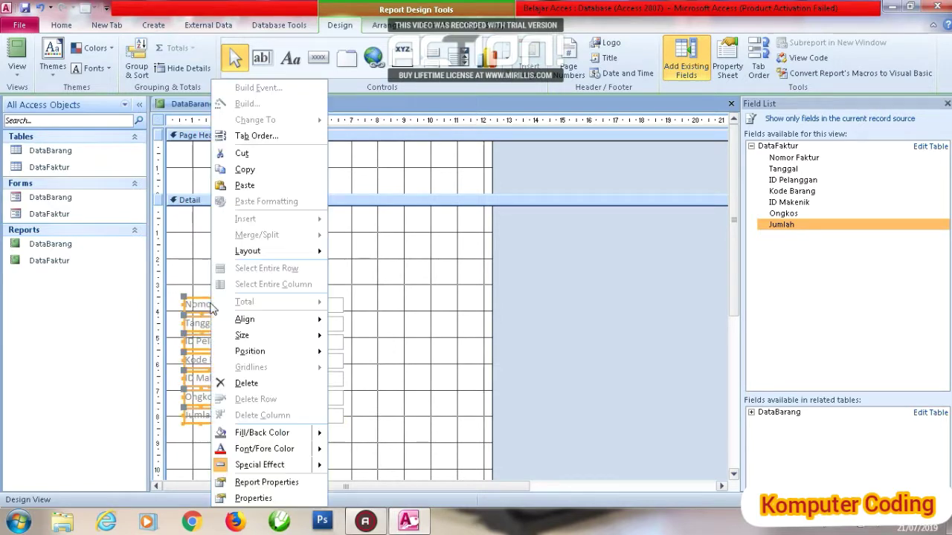
left_click(241, 153)
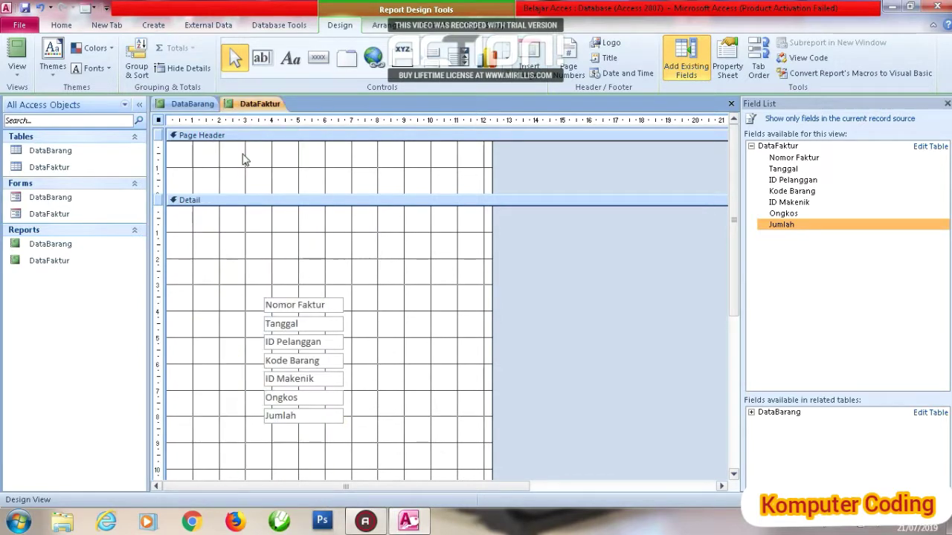
right_click(244, 156)
left_click(283, 214)
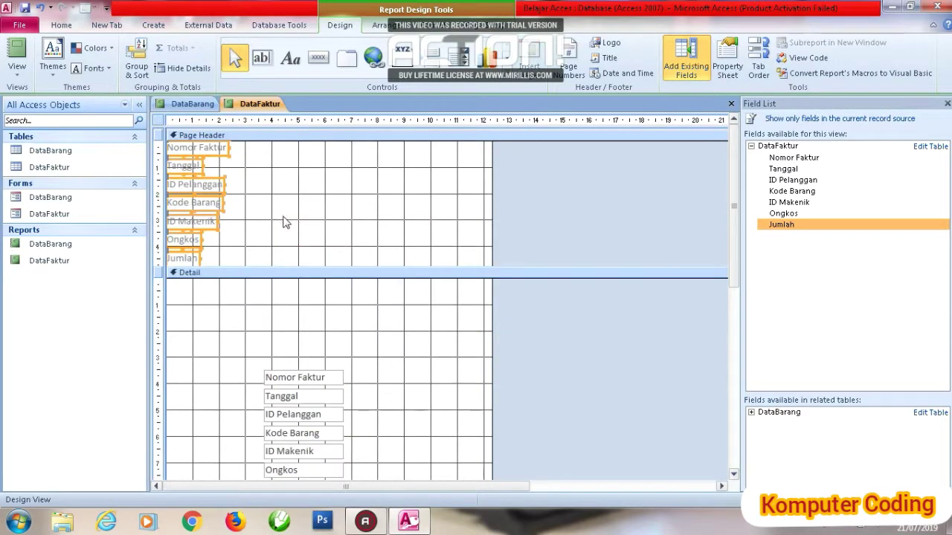
Arrange Nomor Faktur, Tanggal, ID Pelanggan, Kode Barang and ID Makenik in one row across the upper Detail section, widening the report to fit.
left_click_drag(294, 377, 220, 295)
left_click_drag(283, 394, 325, 298)
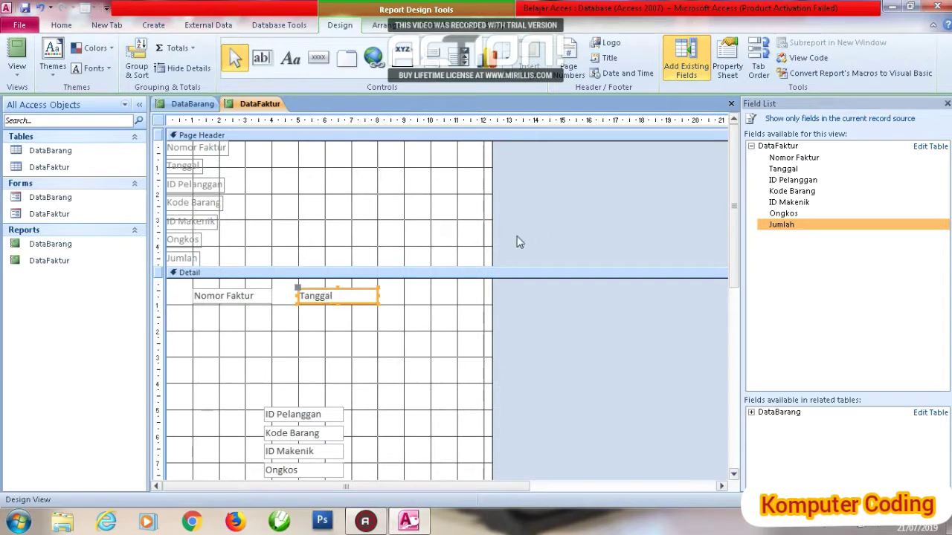
left_click_drag(493, 234, 651, 223)
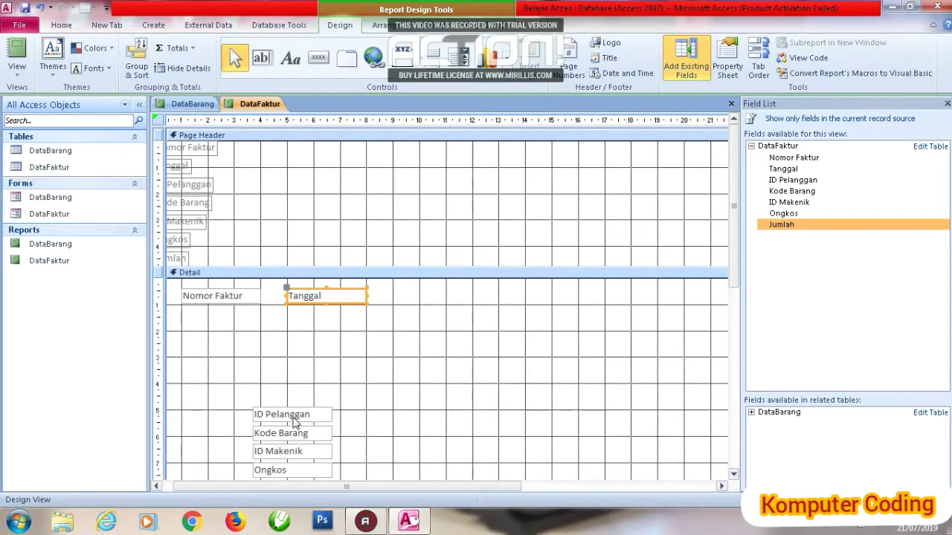
left_click_drag(295, 422, 434, 301)
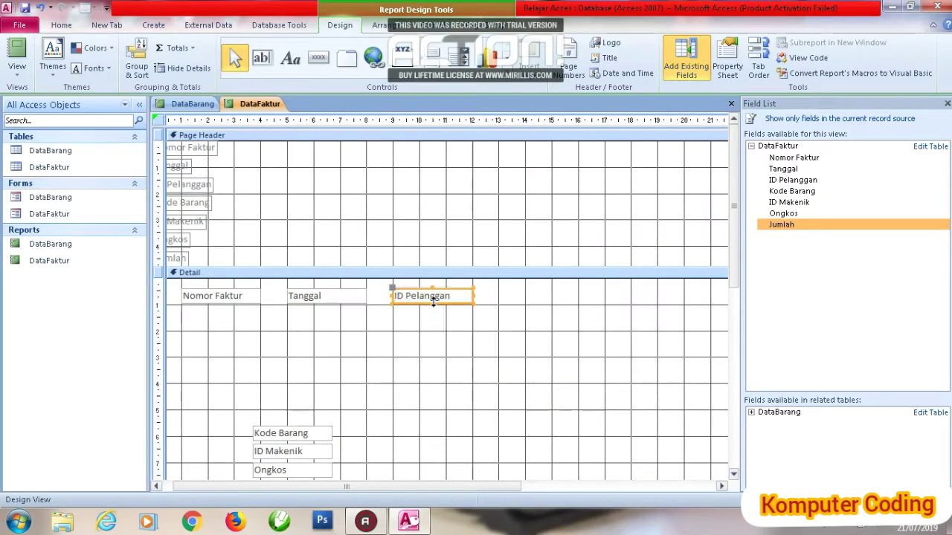
left_click_drag(320, 434, 568, 295)
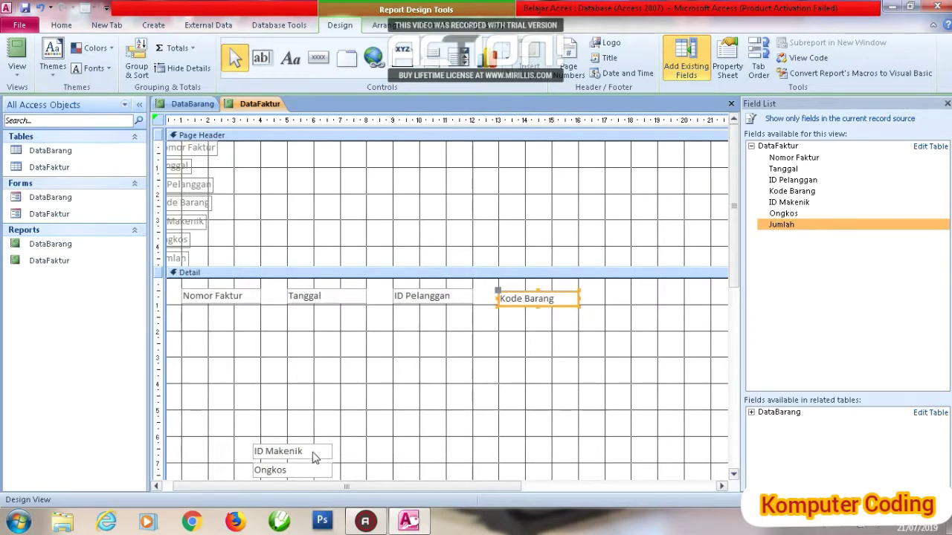
left_click_drag(313, 453, 664, 301)
Extend the Detail row with Ongkos and Jumlah after ID Makenik, widening the report further, and shrink the Detail section to the row's height.
left_click_drag(301, 432, 309, 485)
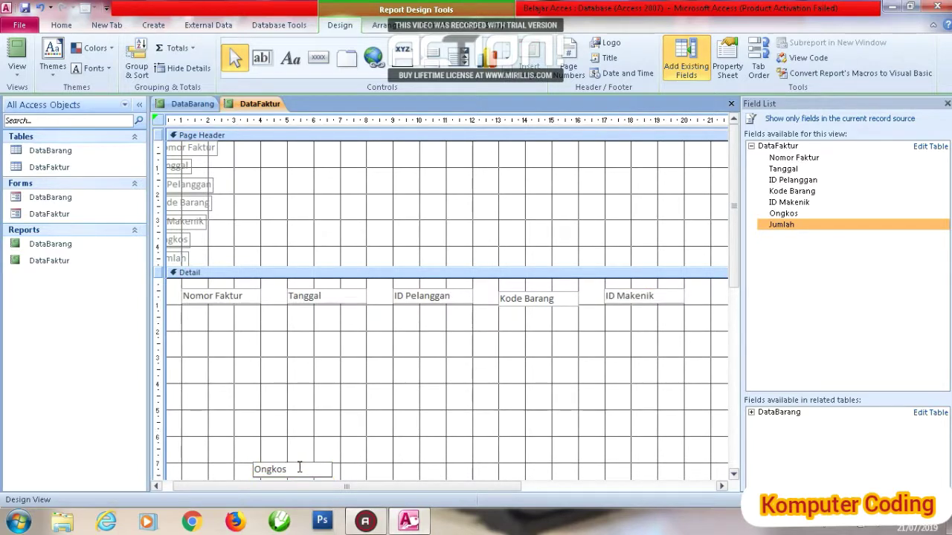
left_click(255, 445)
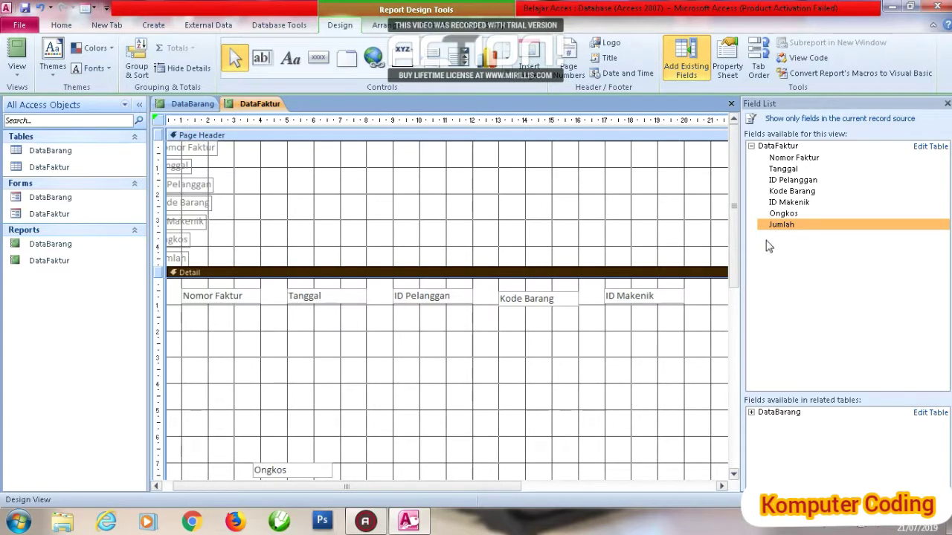
left_click_drag(737, 238, 738, 254)
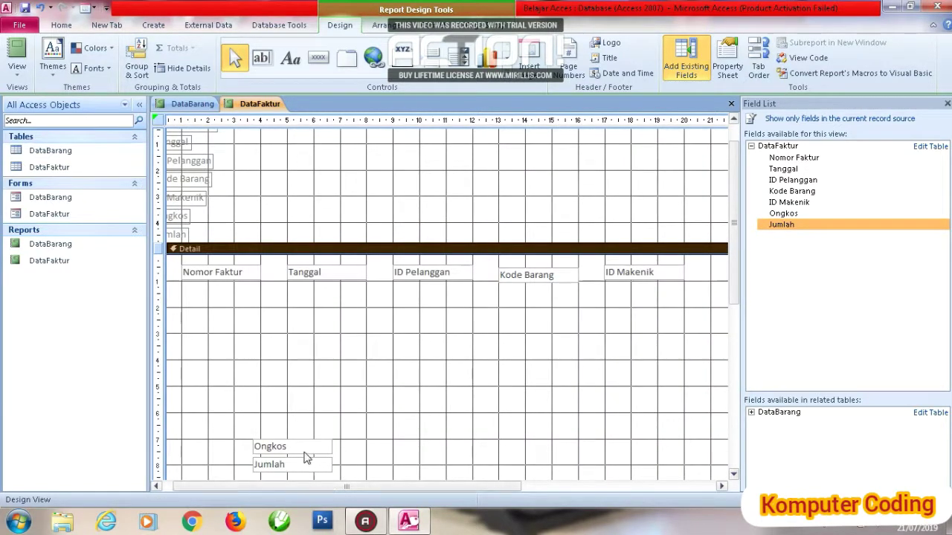
left_click_drag(302, 430, 686, 316)
left_click_drag(435, 487, 606, 456)
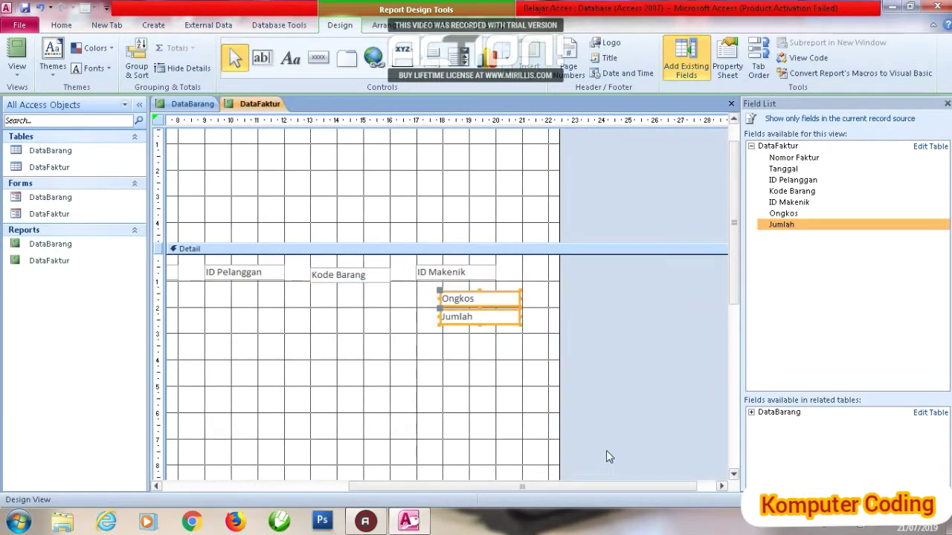
left_click_drag(559, 268, 685, 280)
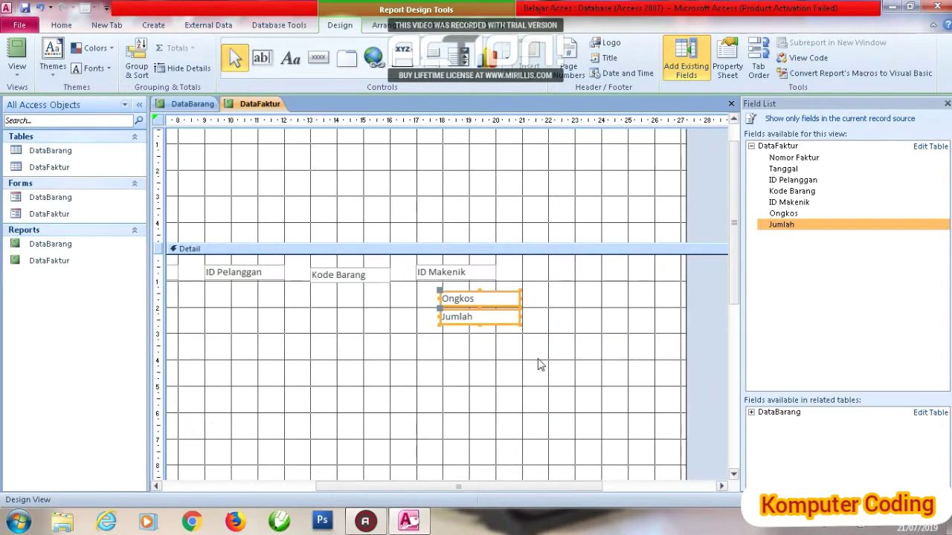
left_click(540, 363)
left_click_drag(487, 298, 568, 269)
left_click_drag(508, 320, 734, 312)
left_click_drag(621, 463, 629, 219)
left_click_drag(734, 290, 728, 155)
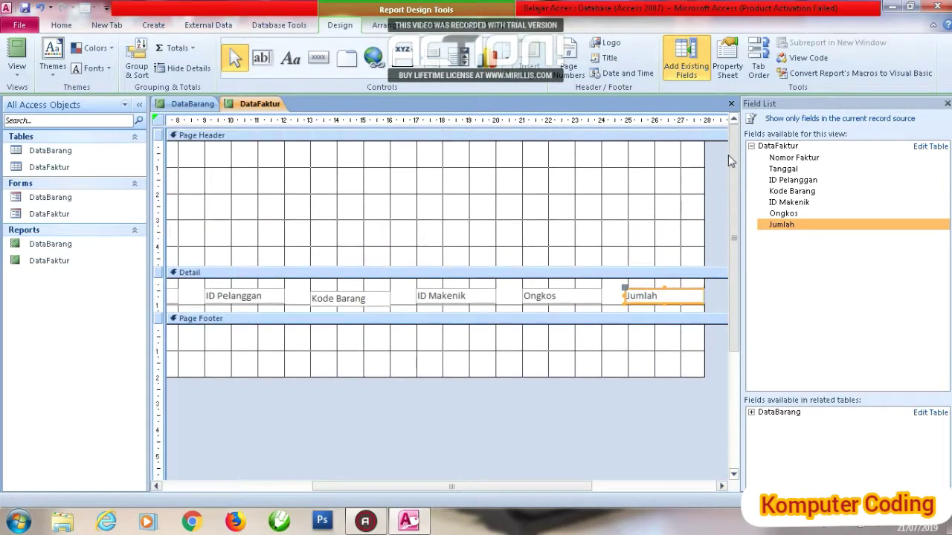
Spread the Jumlah, Ongkos and ID Makenik labels across the Page Header, placing ID Makenik above its matching field.
left_click_drag(566, 488, 306, 453)
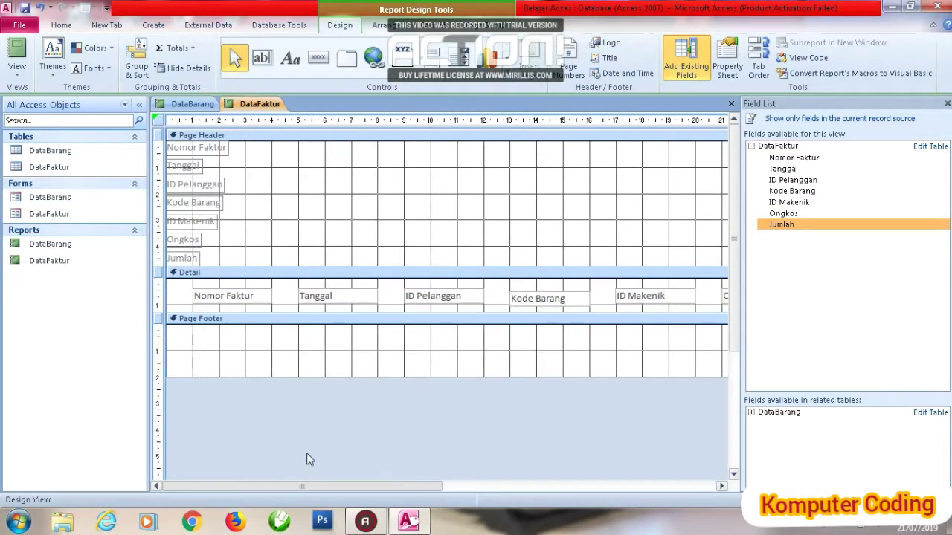
left_click_drag(186, 258, 711, 216)
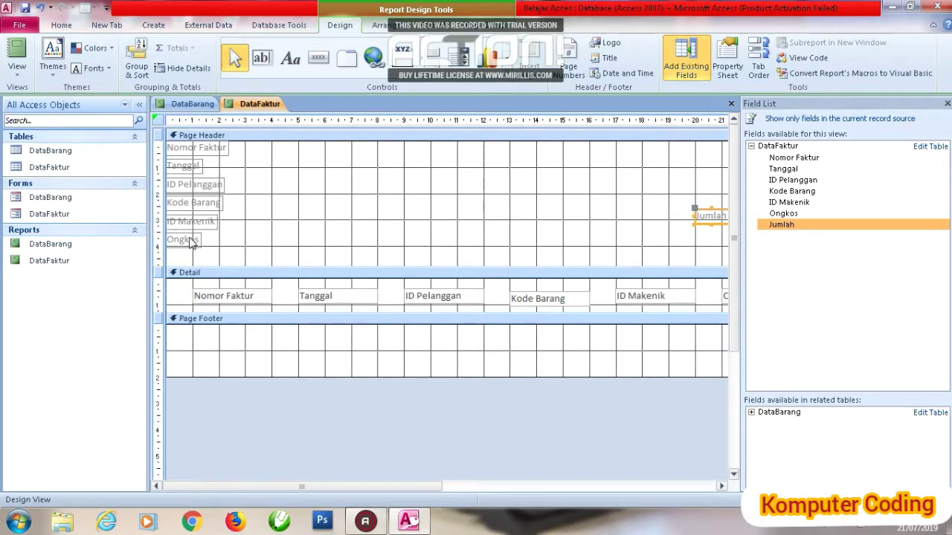
left_click_drag(192, 242, 660, 203)
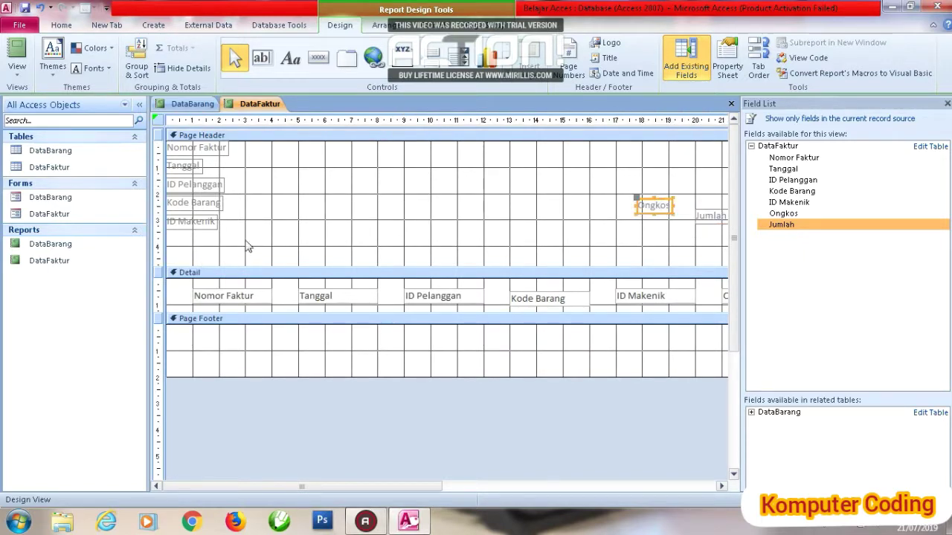
left_click_drag(209, 231, 656, 162)
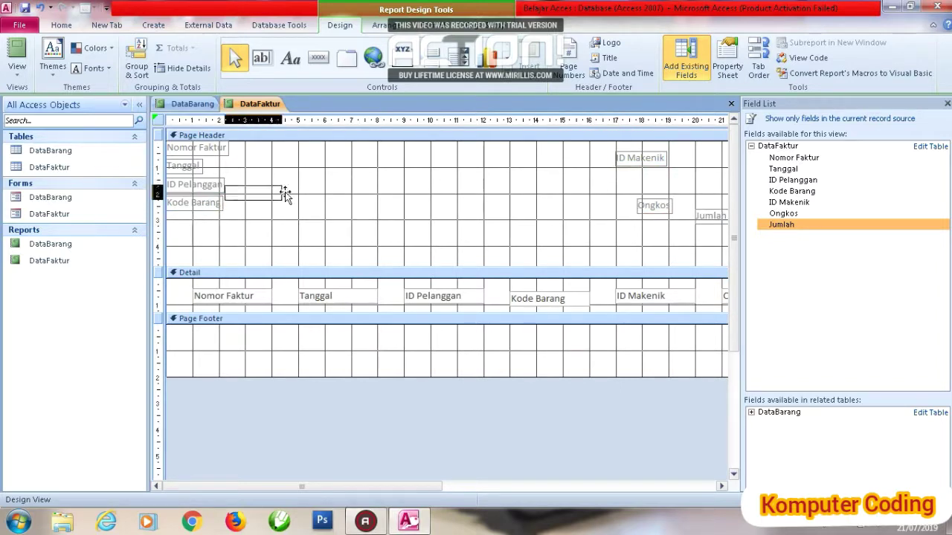